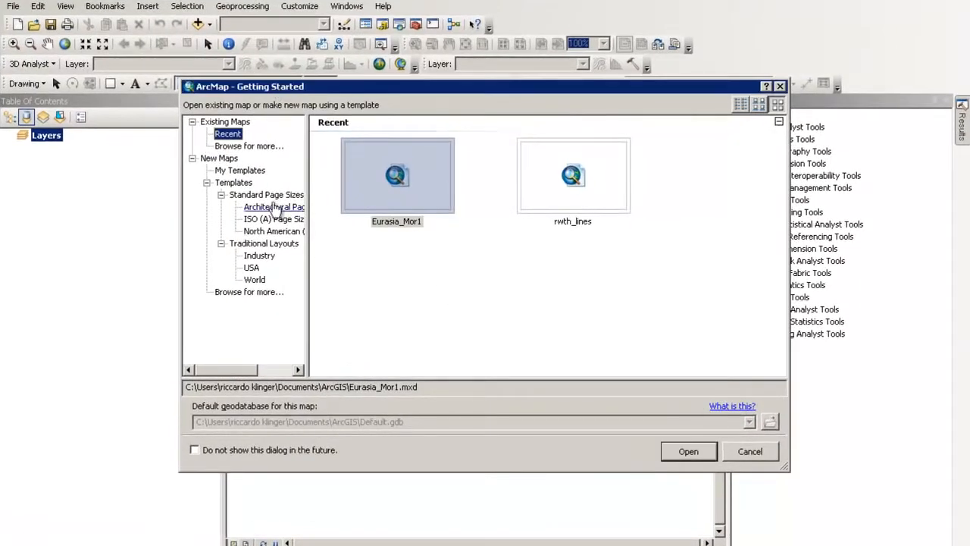
Step: Create a new blank map from My Templates with the default geodatabase
click(227, 170)
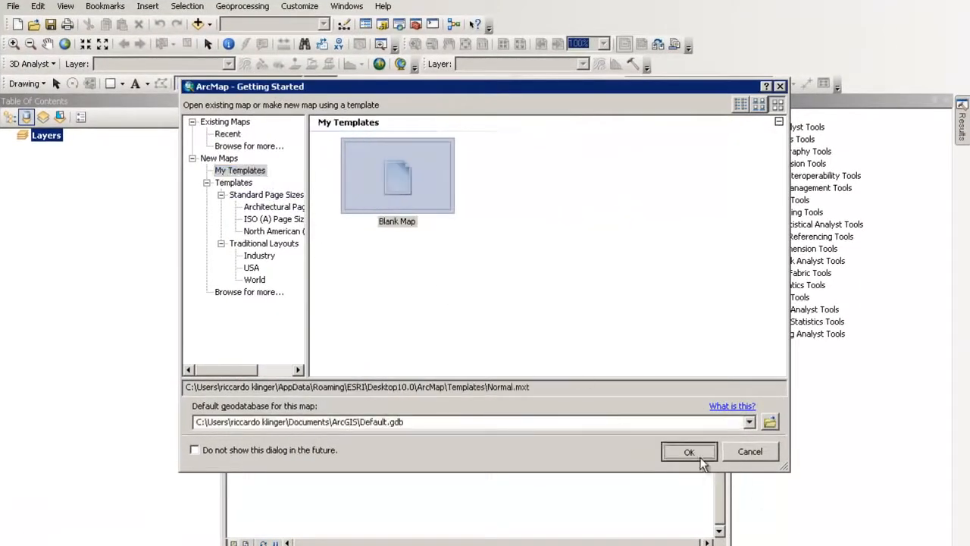
click(696, 454)
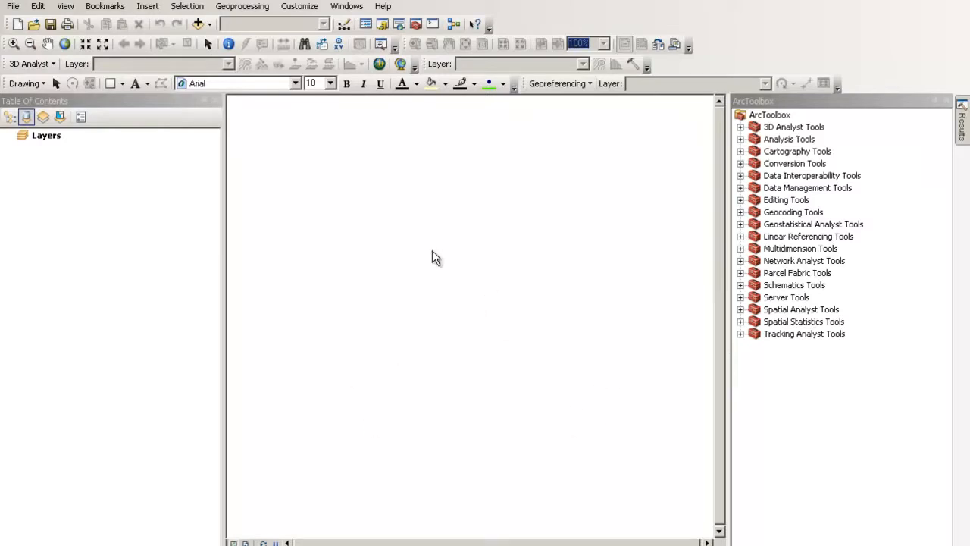
Step: Set the Layers data frame's coordinate system to the predefined projected system WGS 1984 UTM Zone 29N
double_click(39, 135)
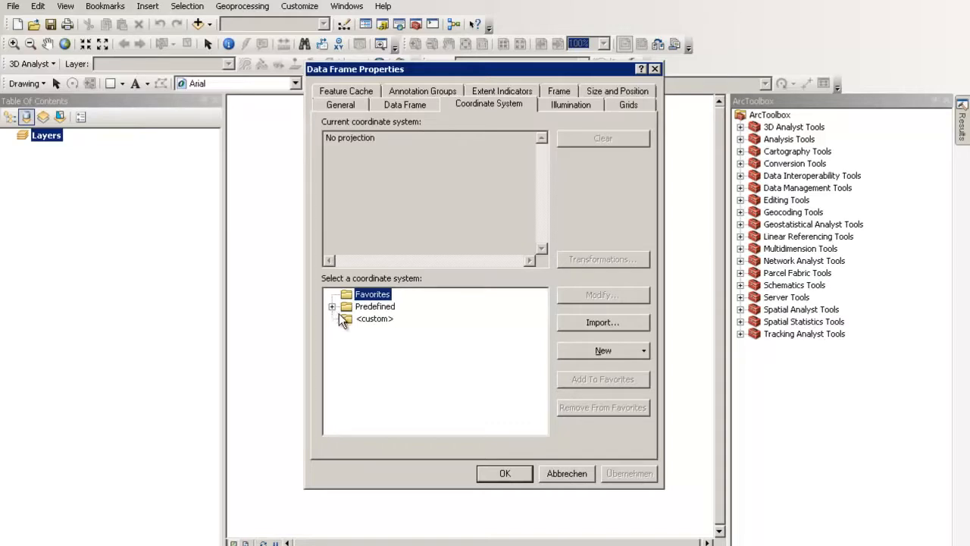
click(332, 307)
double_click(396, 331)
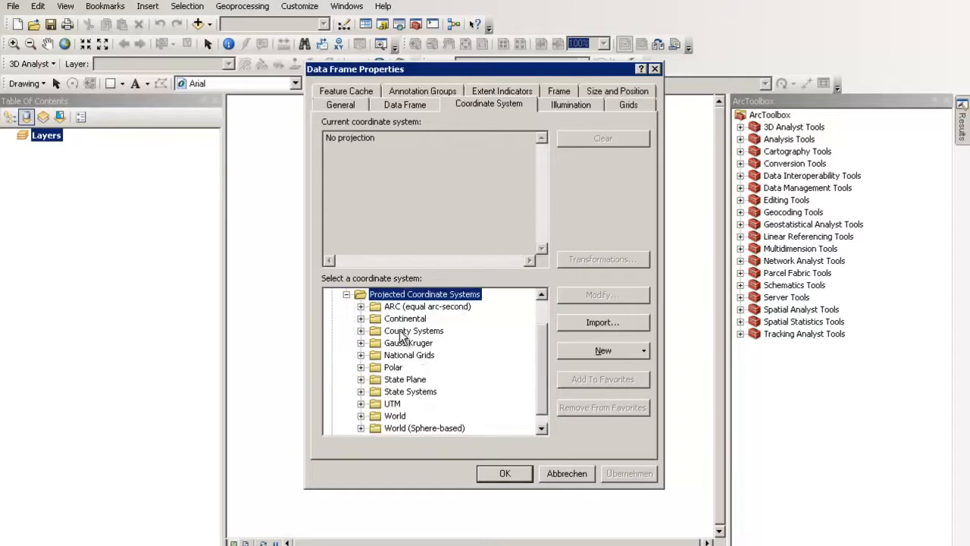
double_click(402, 402)
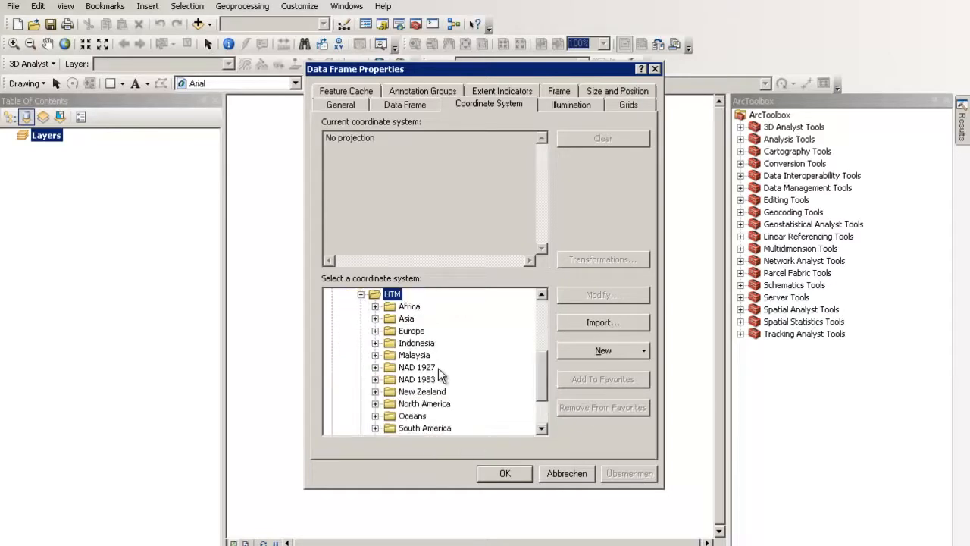
scroll(542, 380, down, 2)
double_click(418, 403)
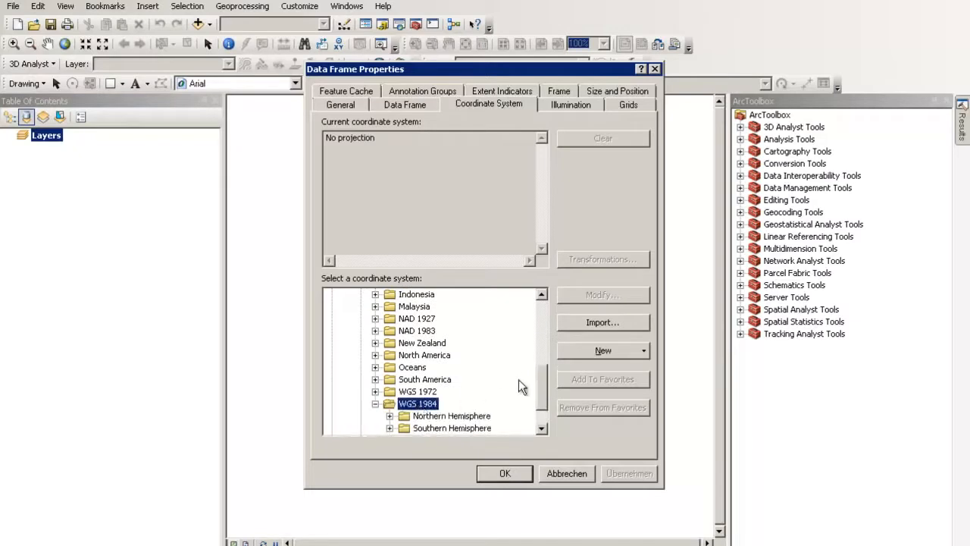
scroll(537, 379, down, 1)
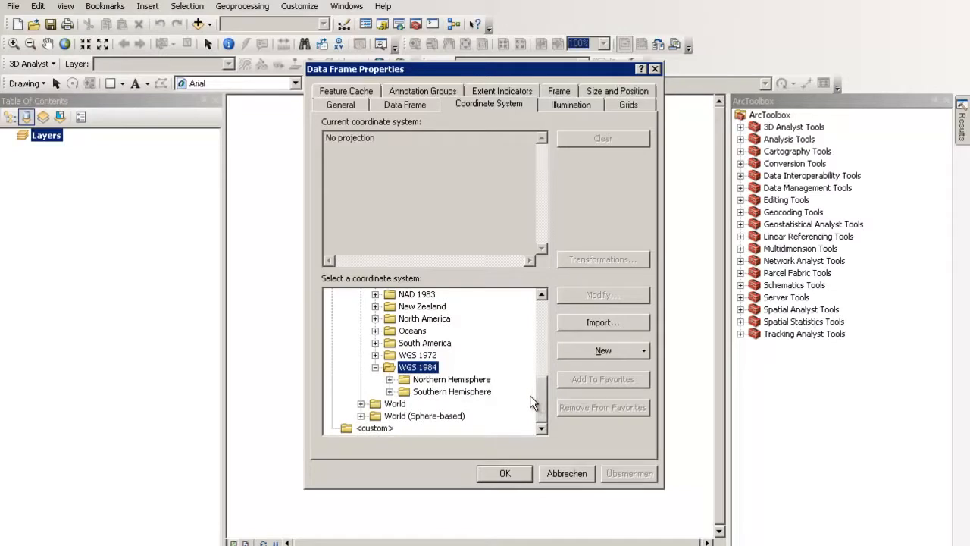
double_click(455, 380)
drag(547, 332, 550, 365)
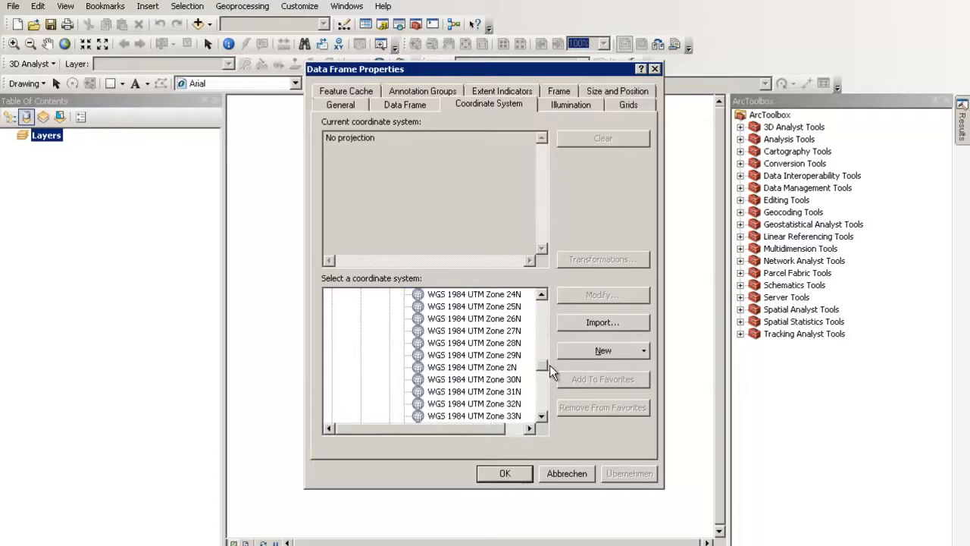
click(512, 355)
click(501, 474)
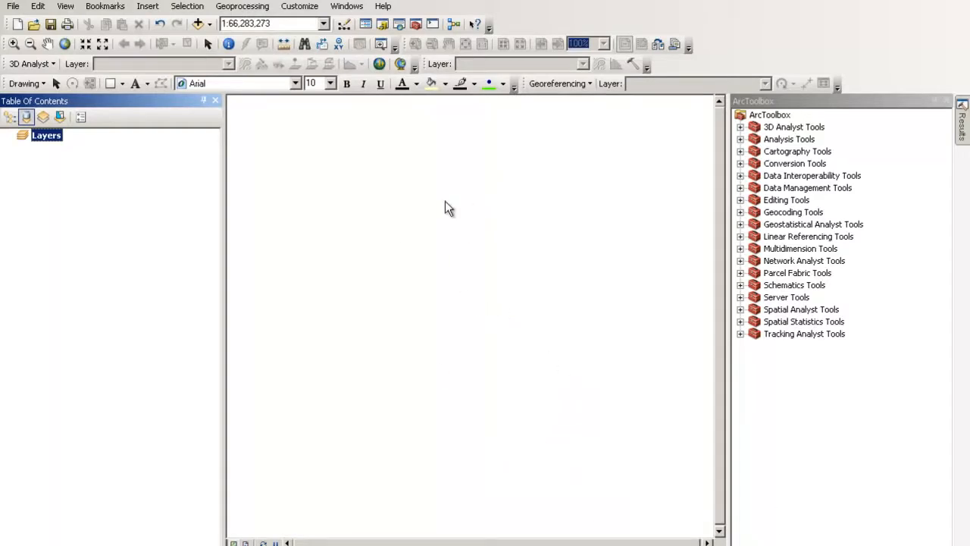
Step: Add the raster NordMaroc-Geol-1000k.jpg from the Vektordaten folder in seminar_2011 to the map
click(197, 25)
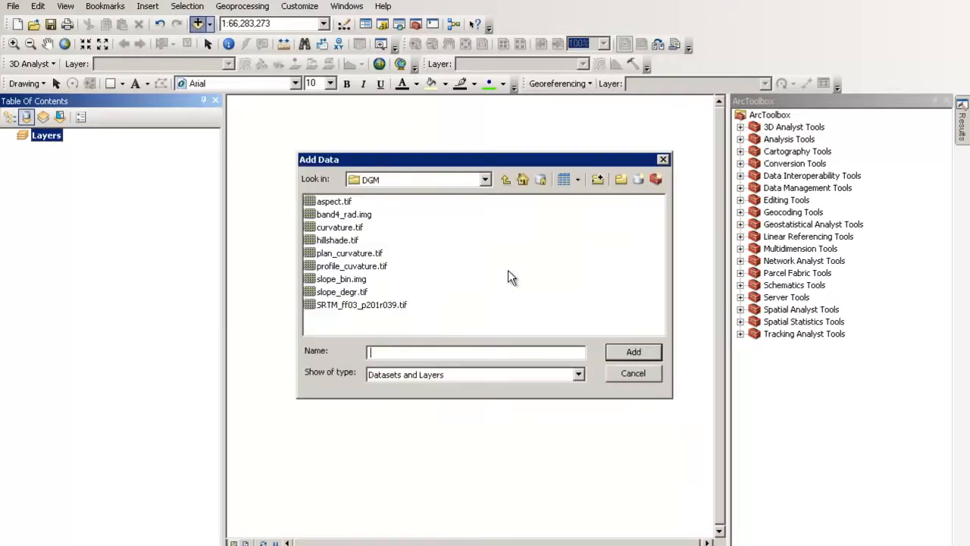
click(505, 180)
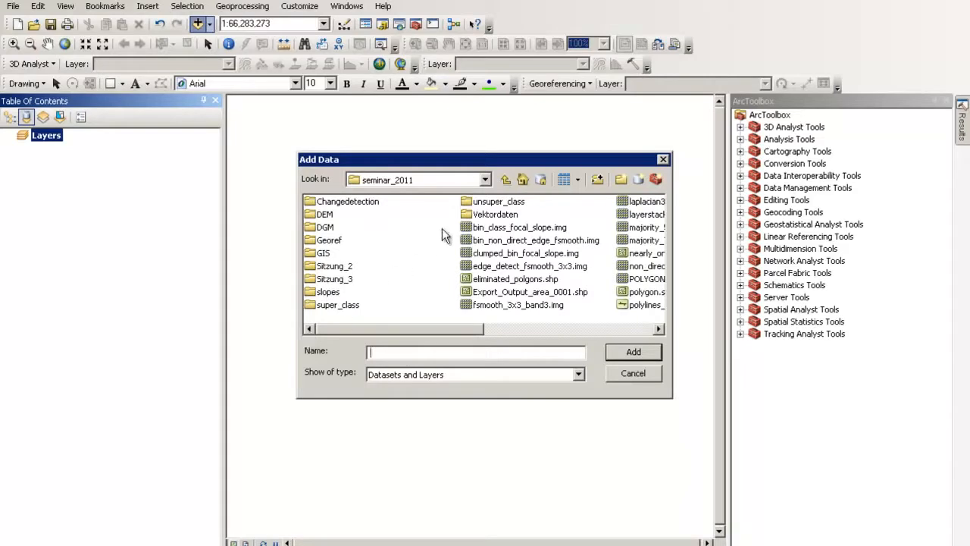
double_click(487, 213)
click(354, 212)
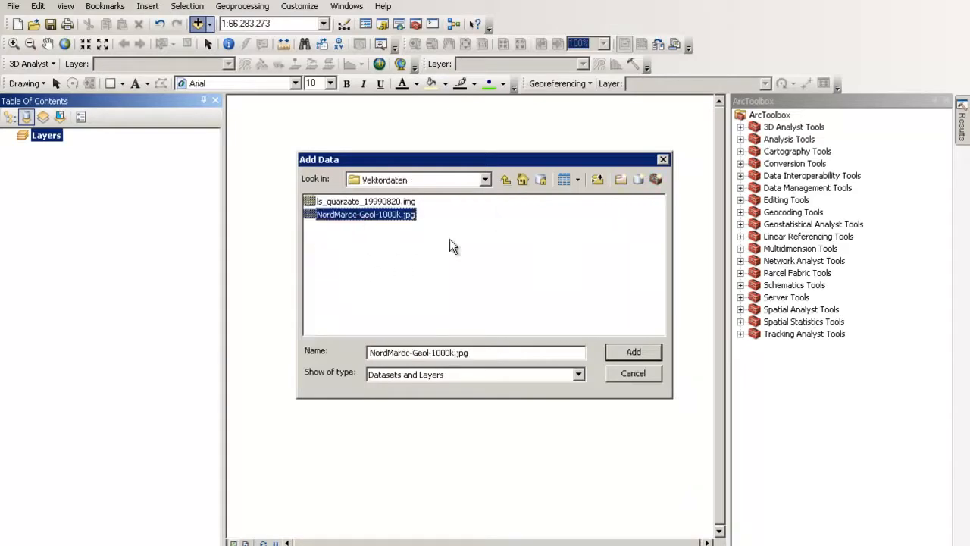
click(629, 352)
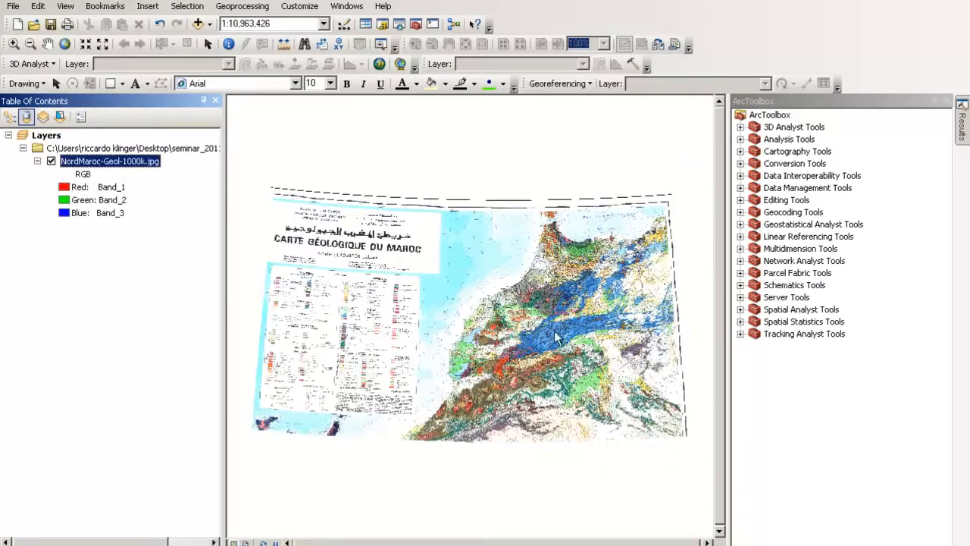
Step: Check the extent and spatial reference in the source properties of the NordMaroc-Geol-1000k.jpg layer
right_click(112, 163)
click(182, 386)
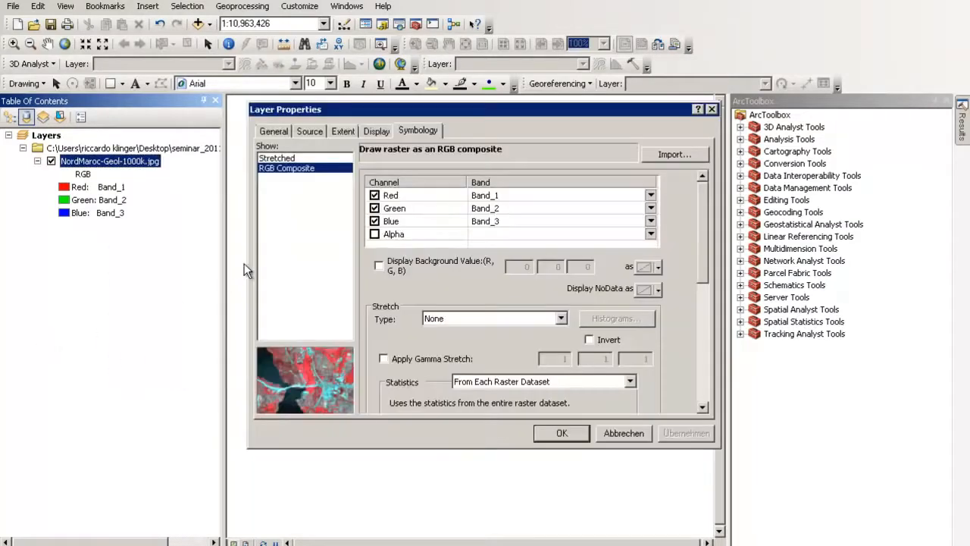
click(311, 133)
drag(676, 163, 693, 206)
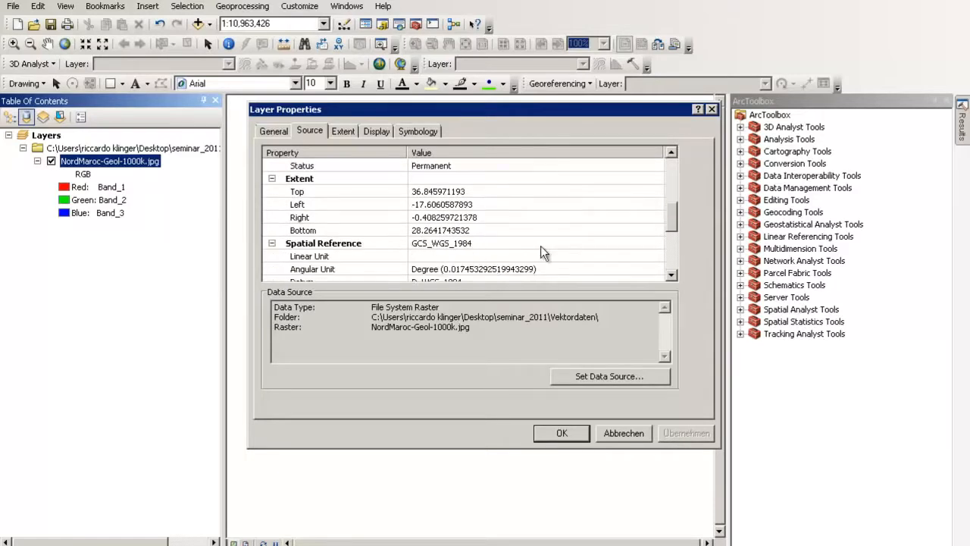
click(664, 220)
click(668, 220)
click(712, 110)
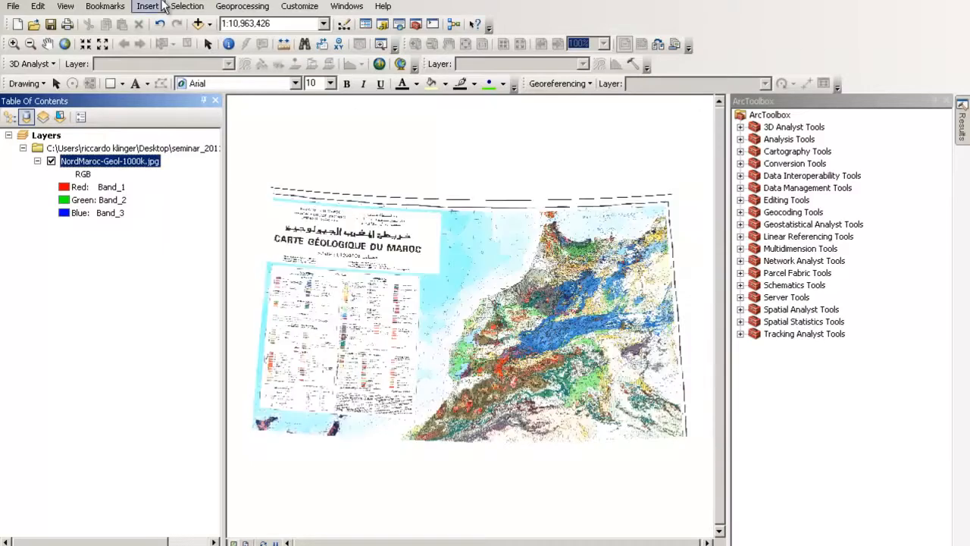
Step: Hide ArcToolbox and examine the geological units between Tinerhir and Tabesbeste at close range
click(13, 42)
drag(513, 291, 664, 424)
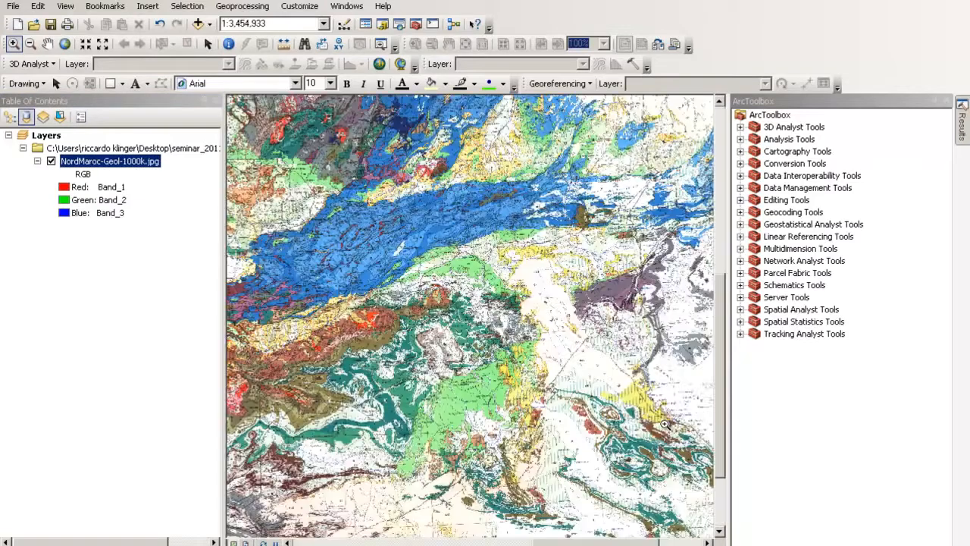
click(945, 101)
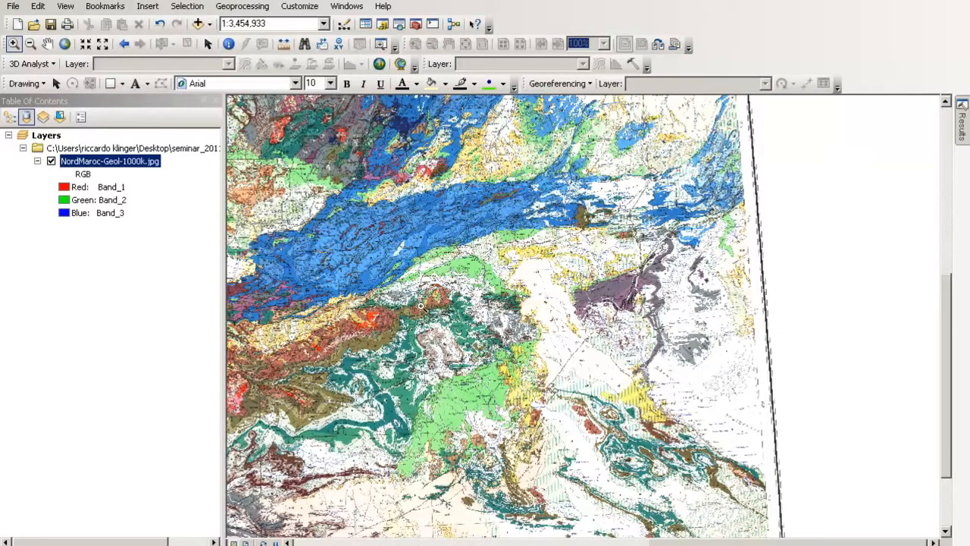
drag(324, 237, 561, 387)
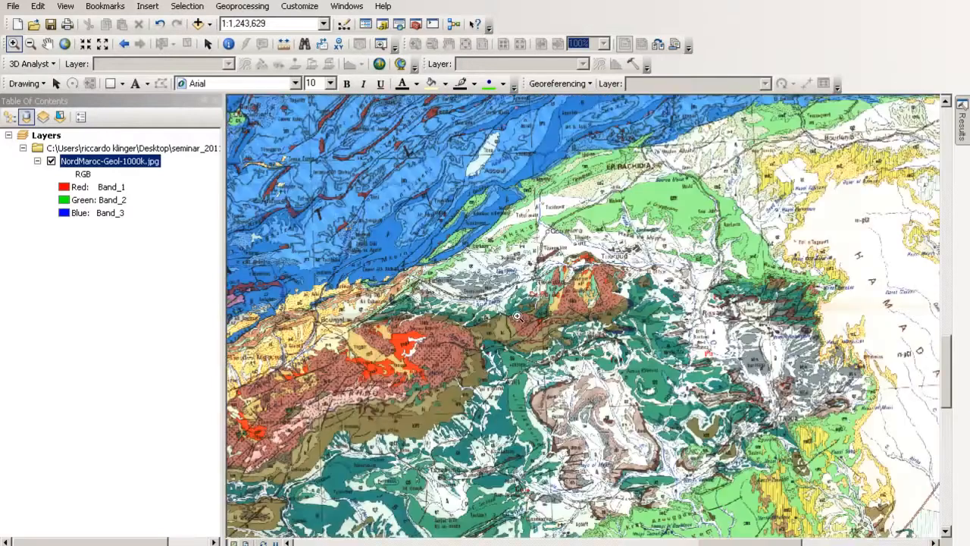
drag(344, 176, 630, 386)
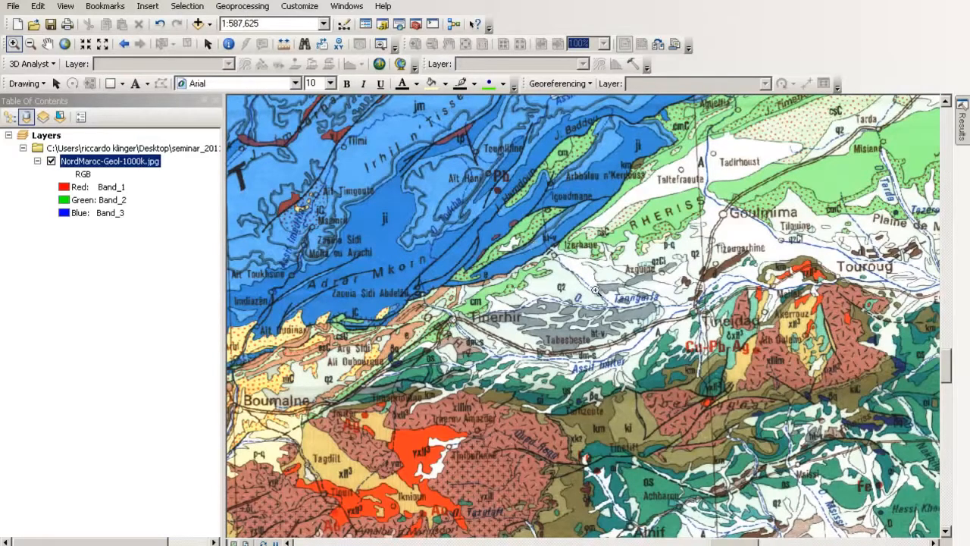
drag(455, 279, 730, 373)
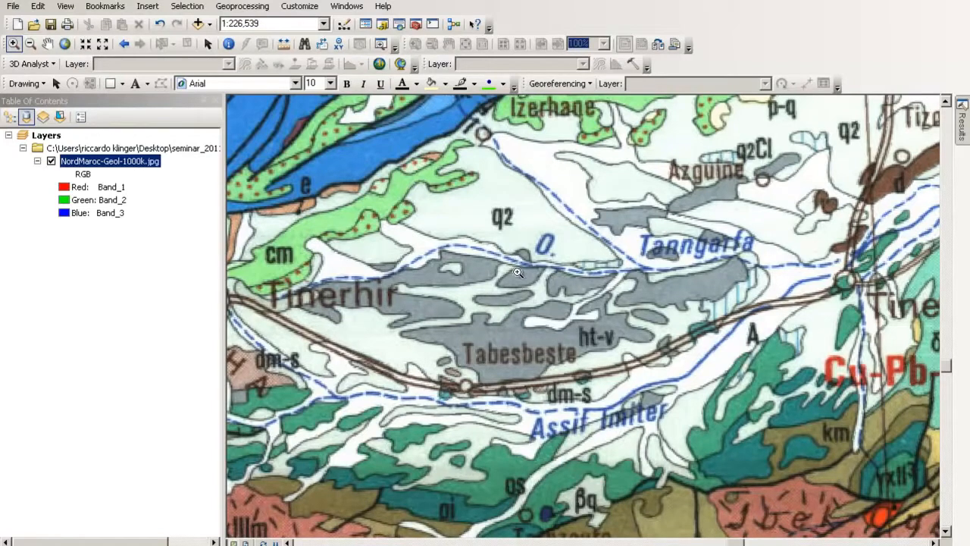
Step: Switch to ArcCatalog and browse to the Vektordaten folder inside seminar_2011 on the Desktop
click(383, 25)
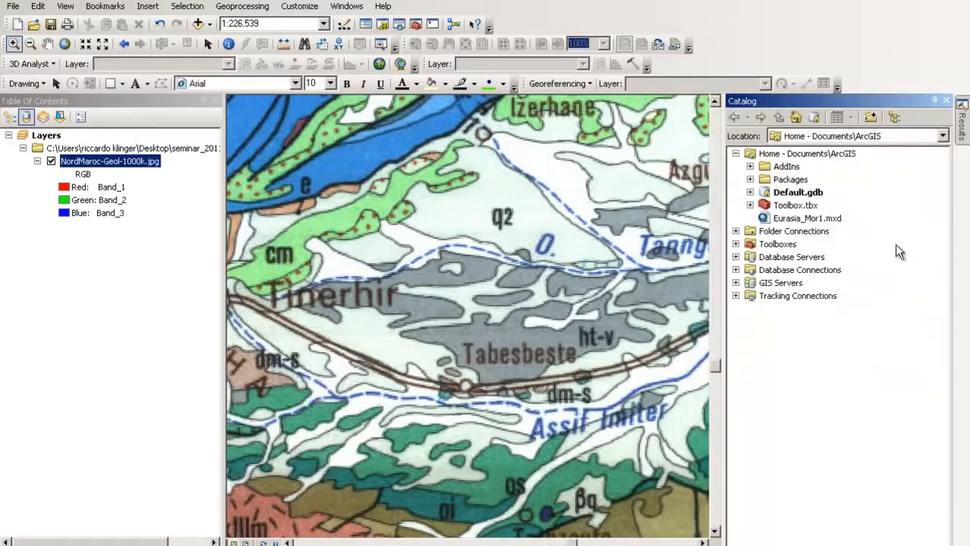
click(381, 27)
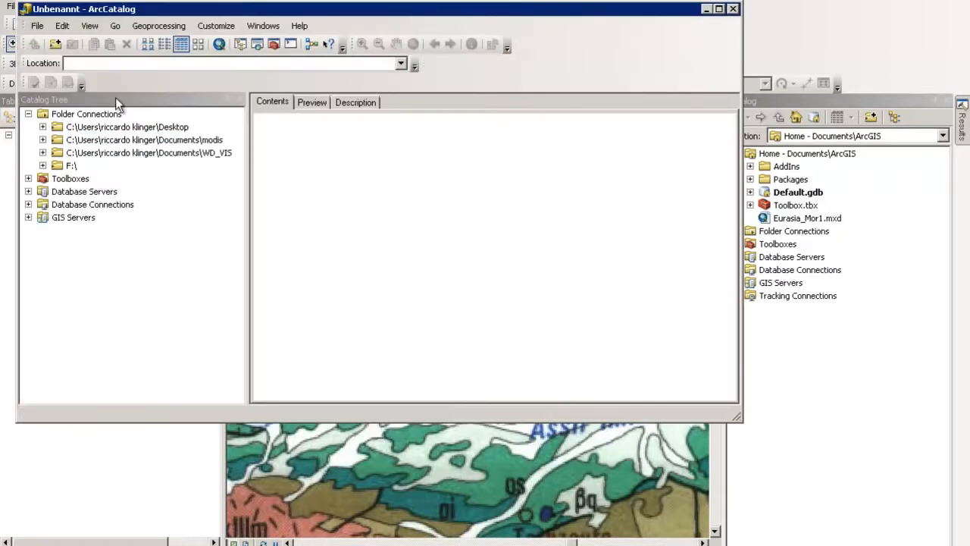
double_click(152, 126)
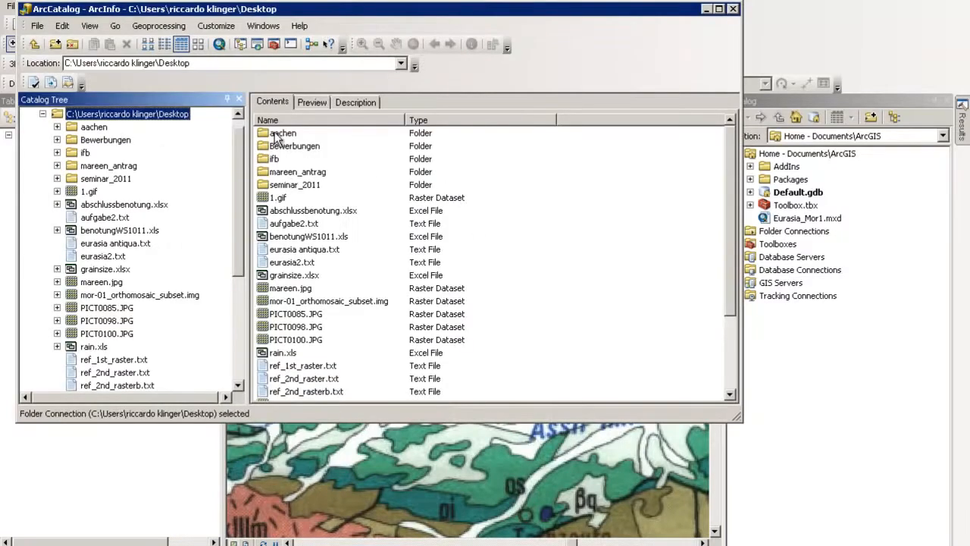
click(278, 136)
double_click(311, 185)
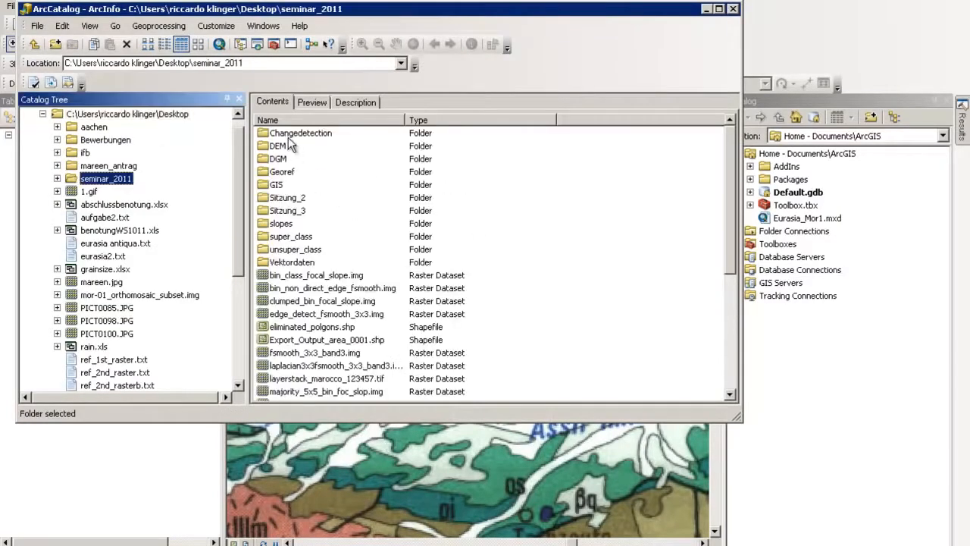
double_click(287, 262)
click(325, 206)
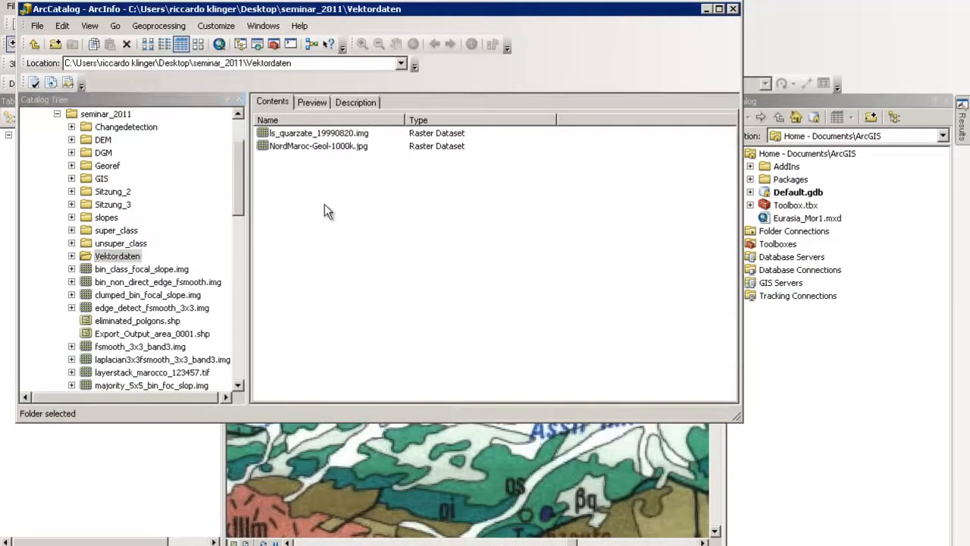
right_click(326, 204)
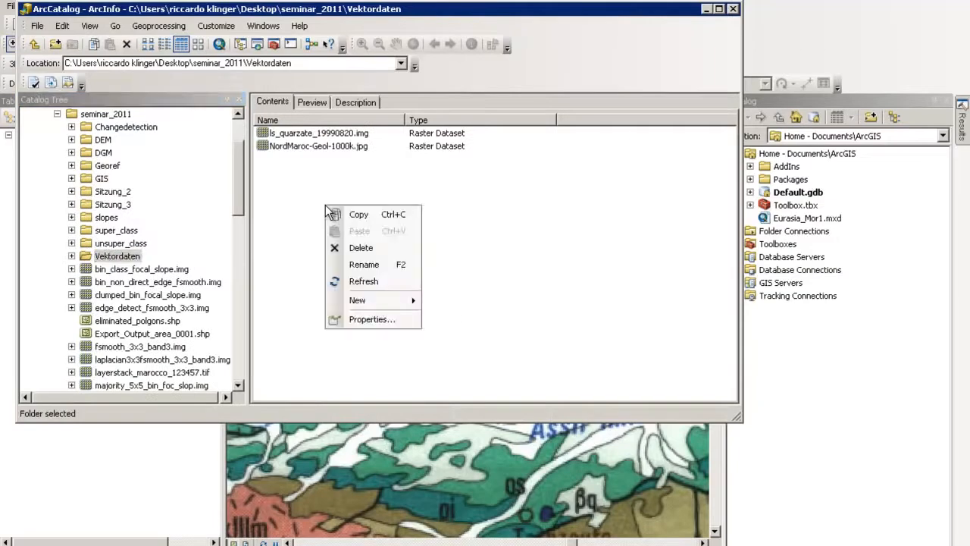
mouse_move(375, 301)
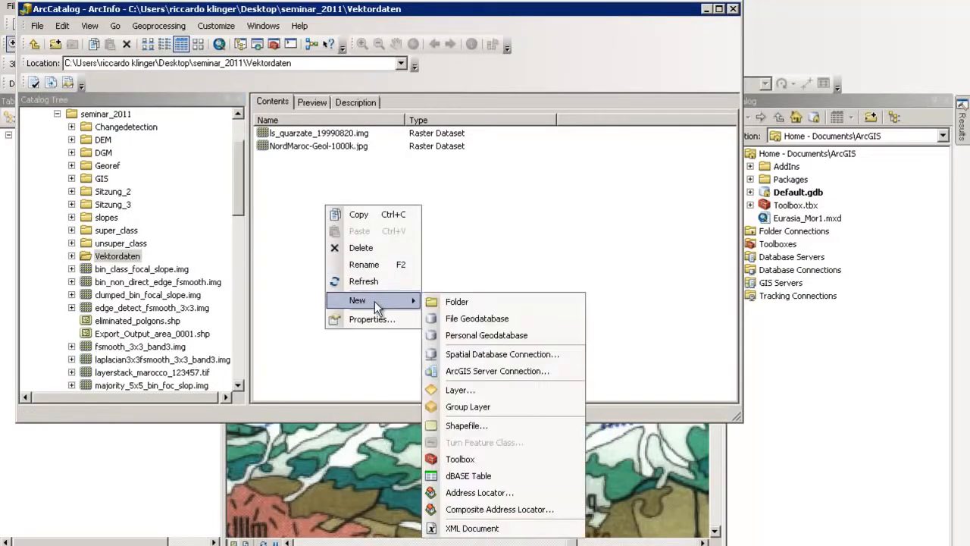
click(449, 274)
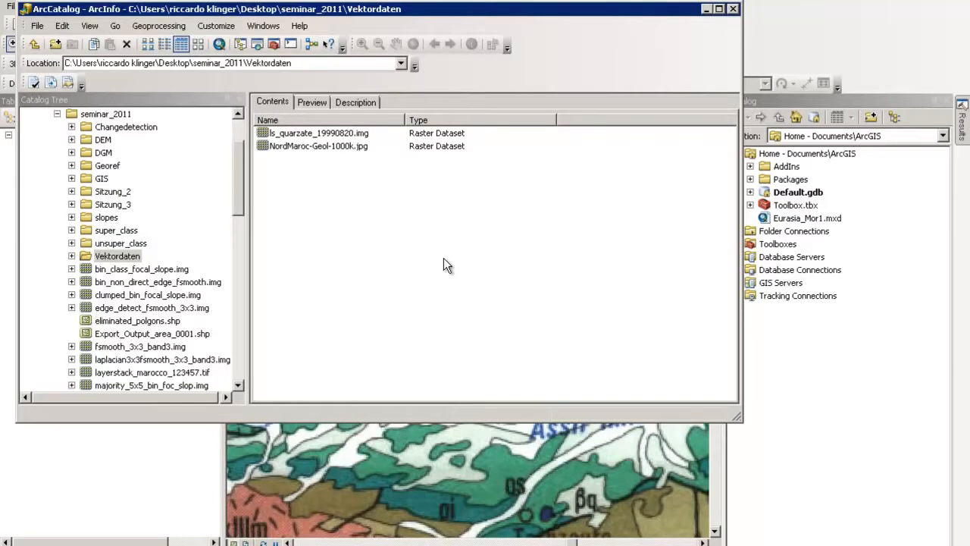
Step: Start a new shapefile in the Vektordaten folder, naming it units with the Polygon feature type
right_click(300, 214)
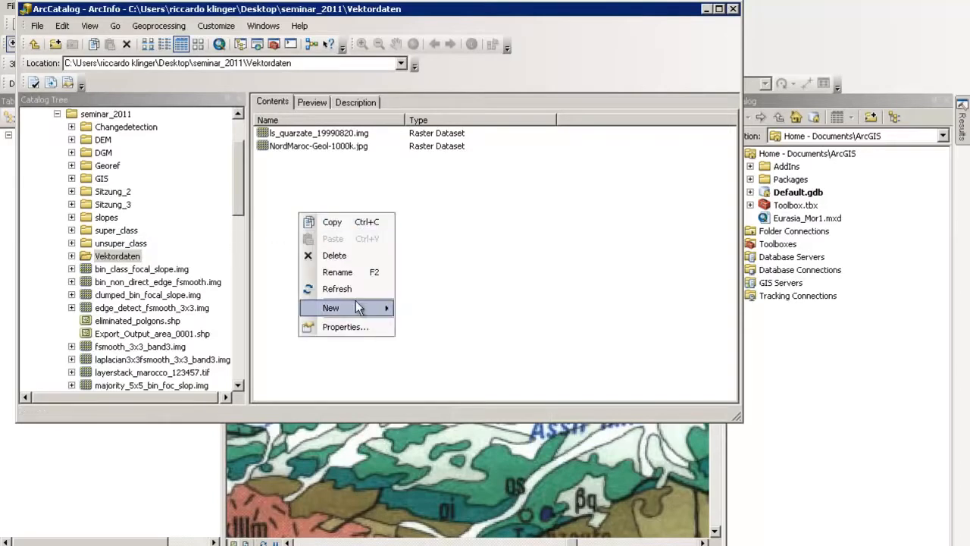
mouse_move(356, 302)
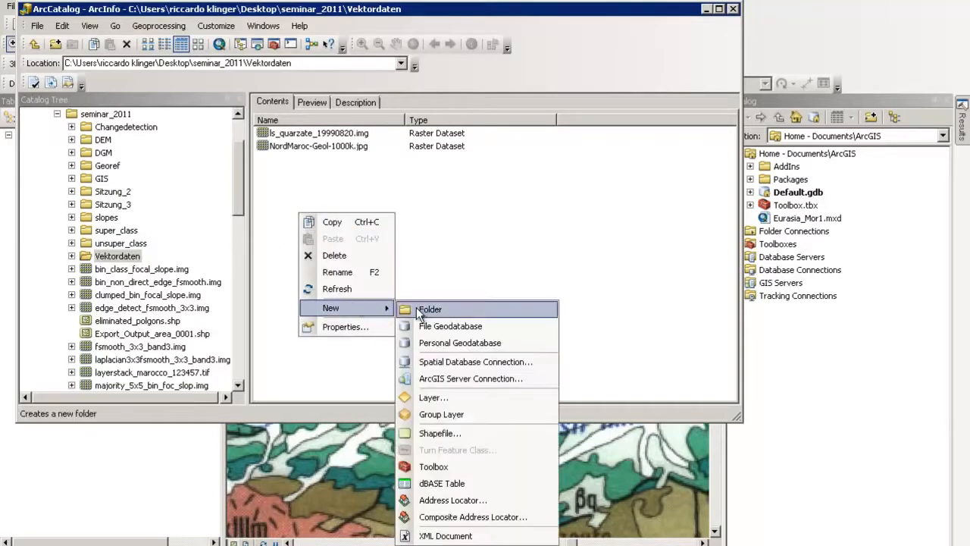
click(501, 433)
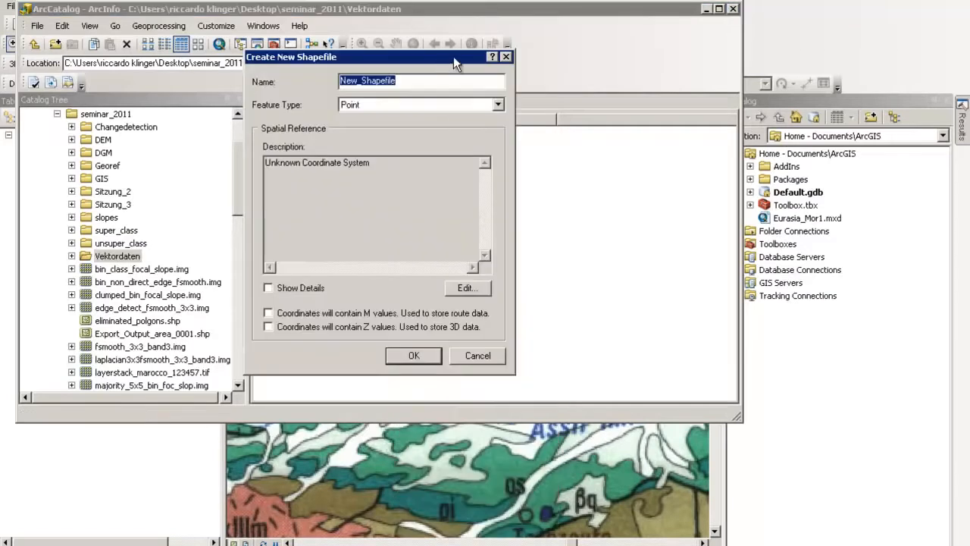
drag(646, 68, 643, 70)
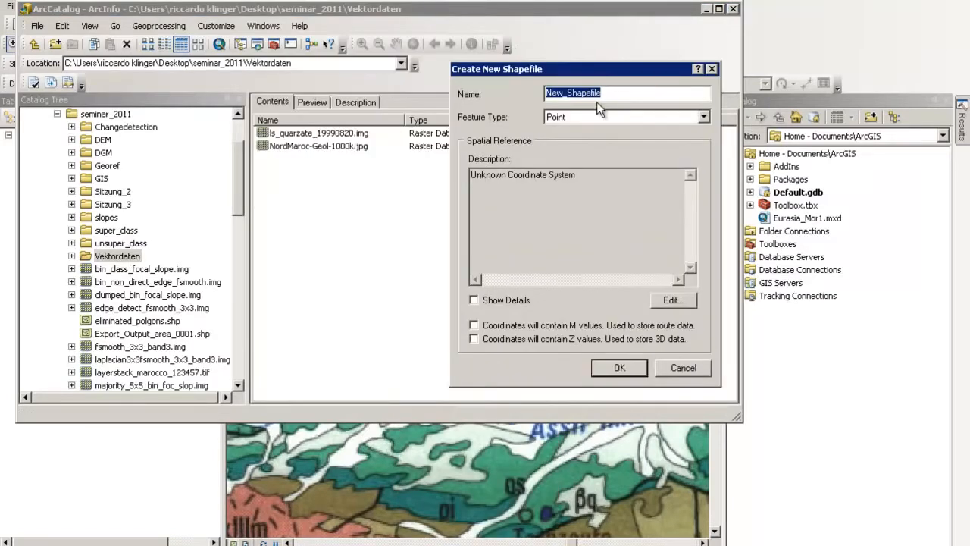
text(units)
key(Tab)
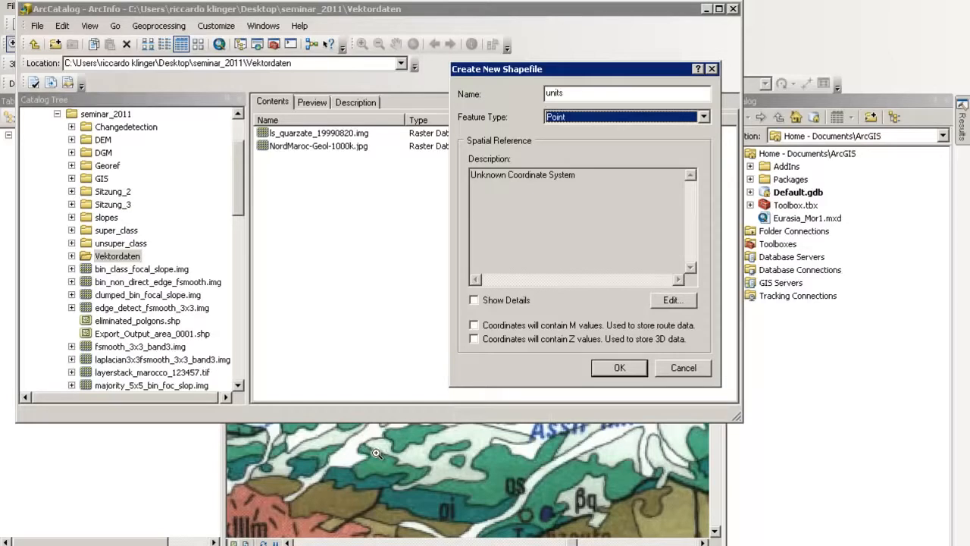
click(622, 121)
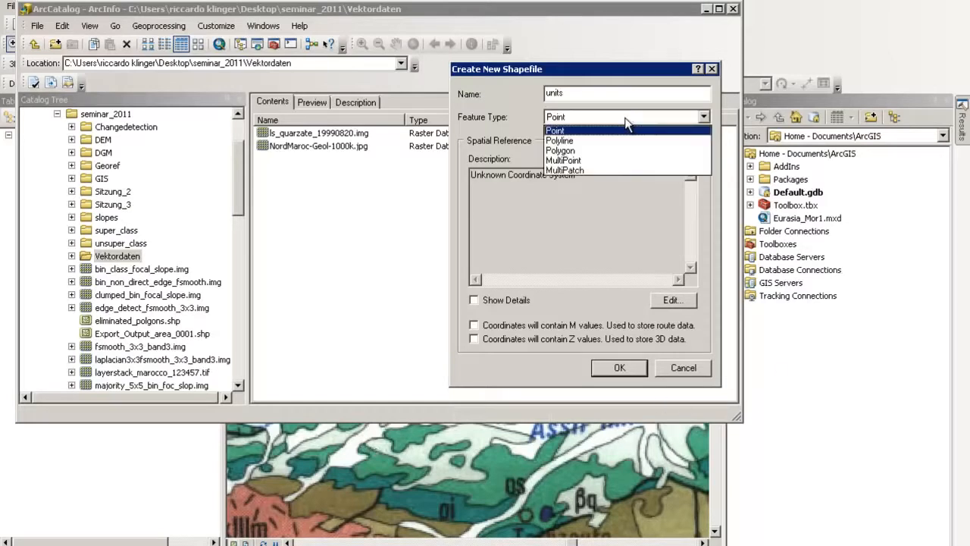
click(618, 148)
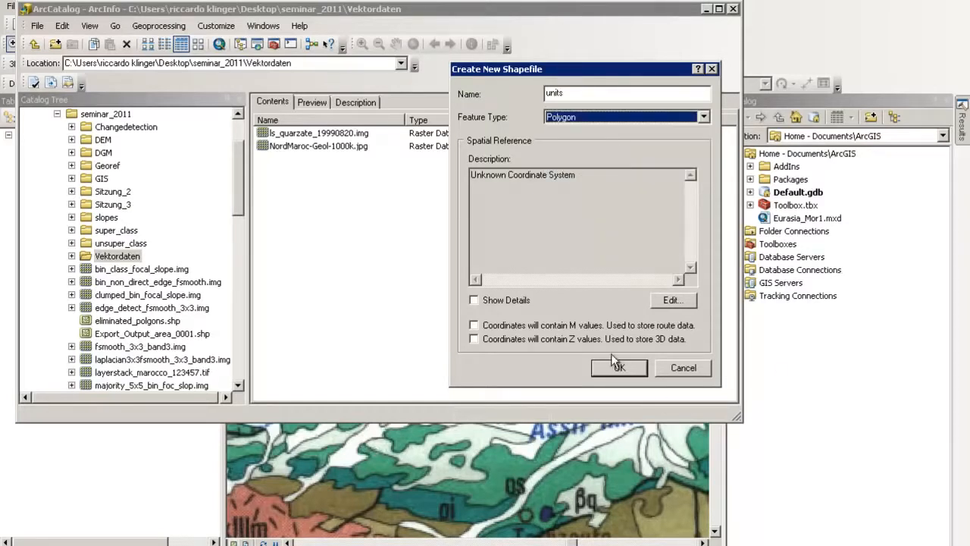
click(608, 194)
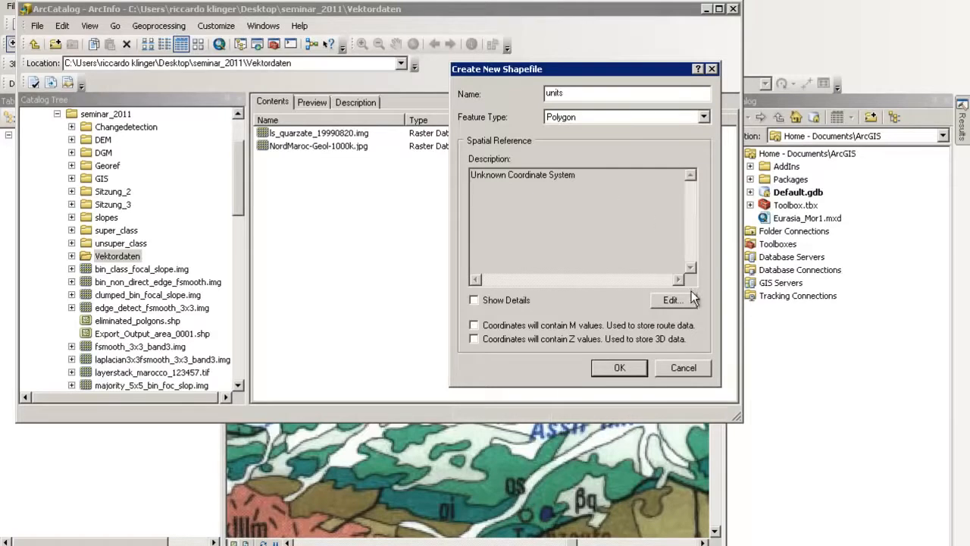
Step: Assign the predefined projected coordinate system WGS 1984 UTM Zone 29N from the northern hemisphere to the new shapefile
click(674, 300)
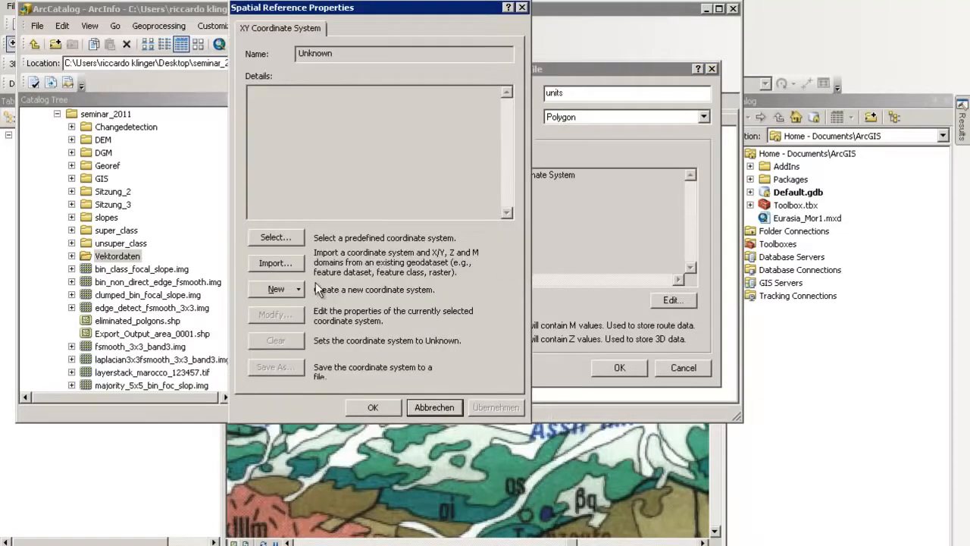
click(295, 241)
double_click(282, 153)
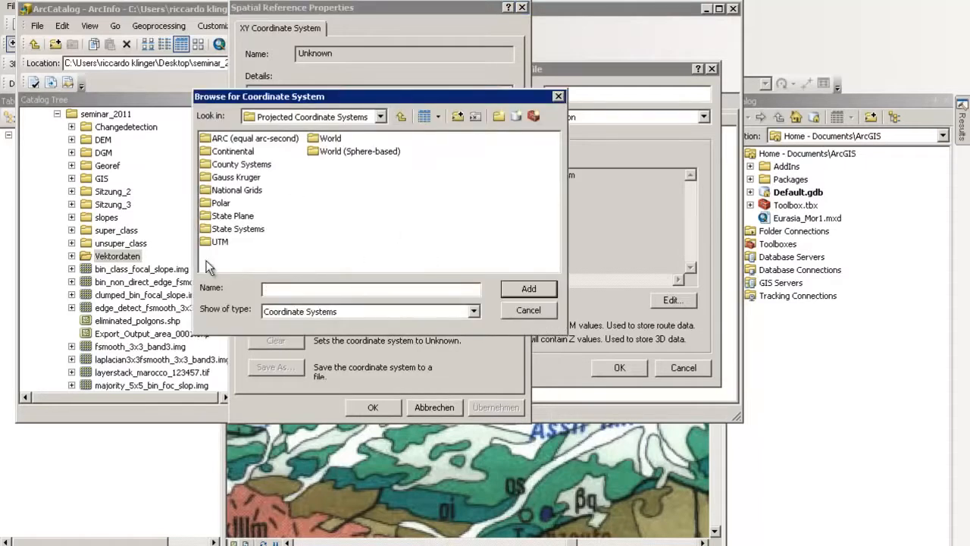
double_click(220, 241)
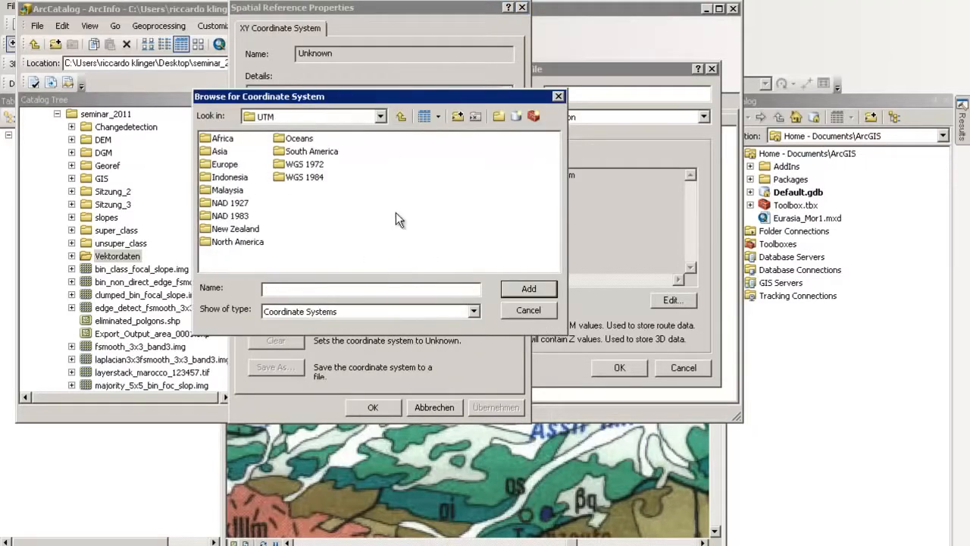
double_click(282, 175)
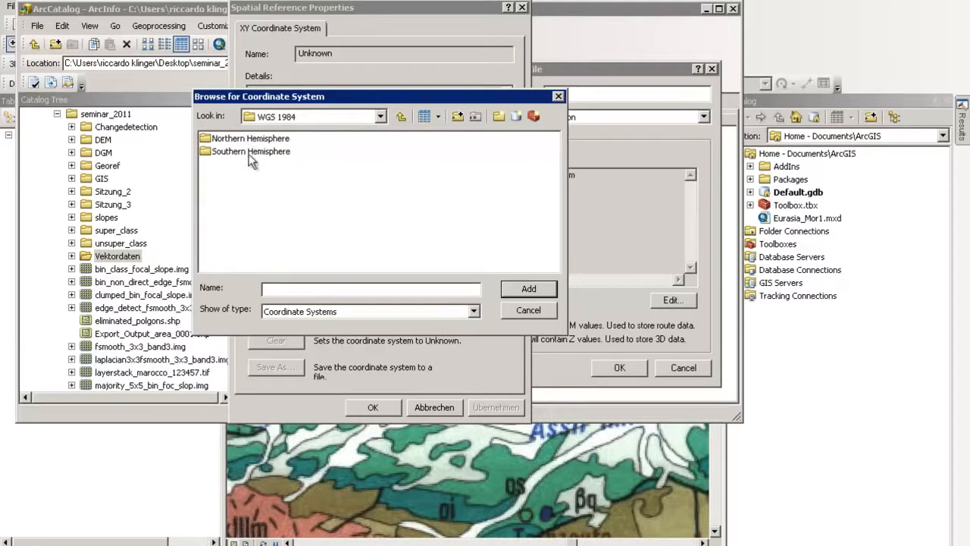
double_click(247, 131)
click(386, 267)
click(450, 243)
click(541, 290)
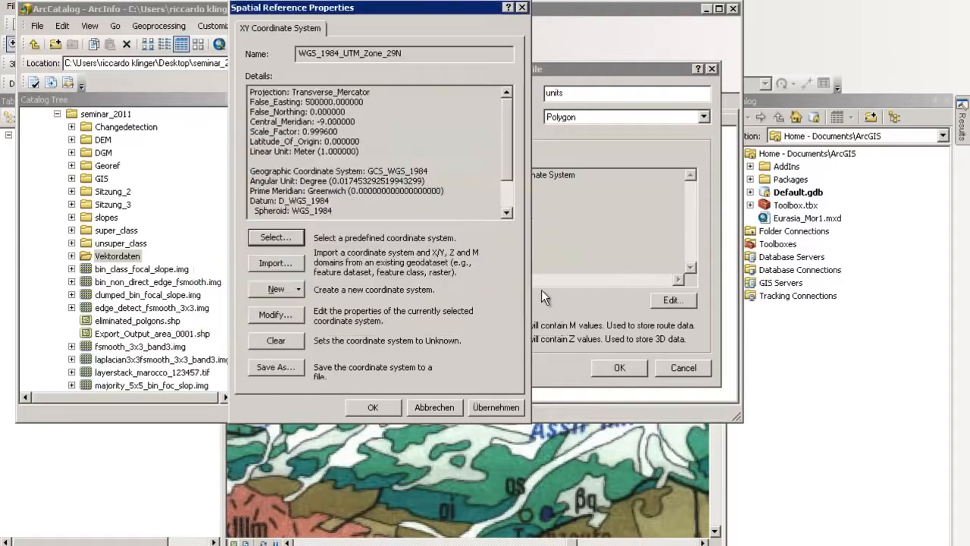
click(379, 408)
Step: Check the spatial reference description and create the units shapefile
drag(611, 221, 456, 173)
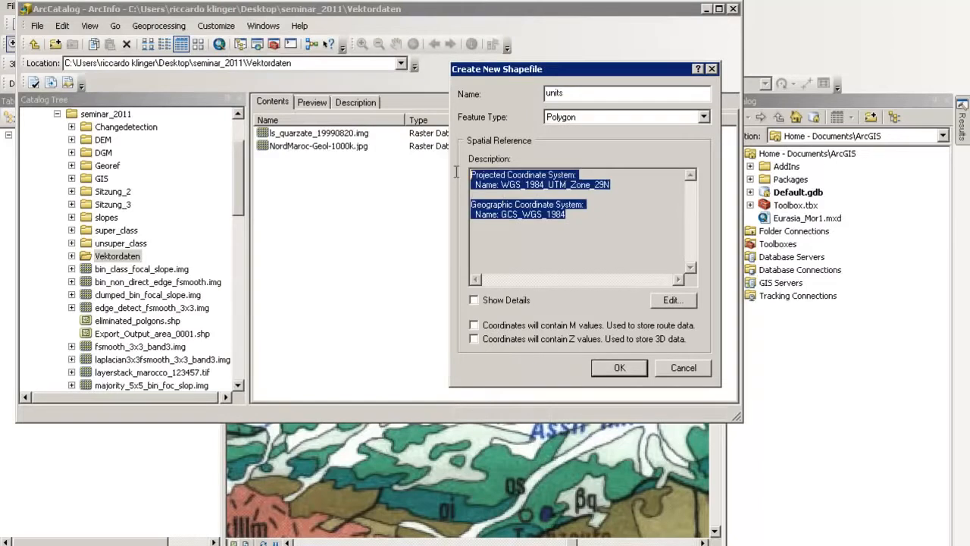
click(584, 217)
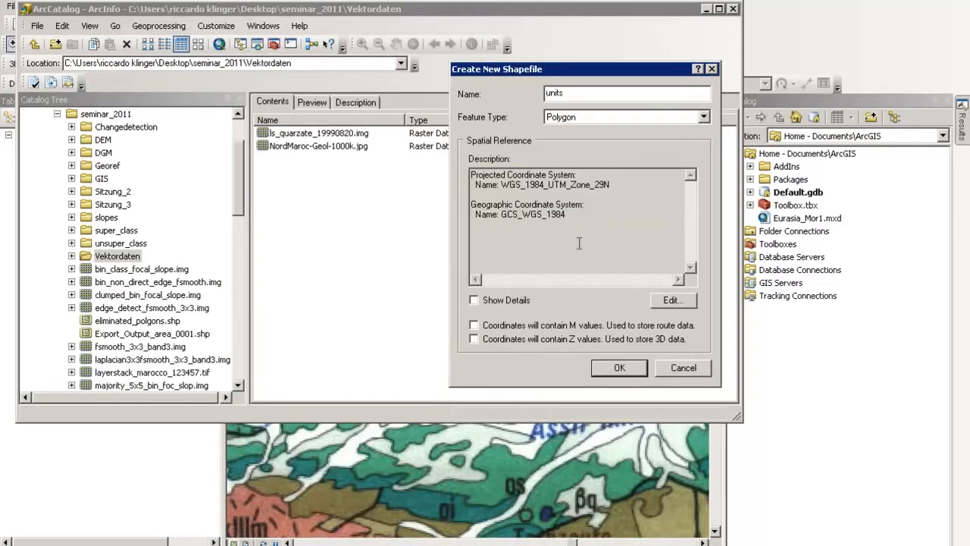
drag(571, 219, 430, 168)
click(636, 232)
click(629, 367)
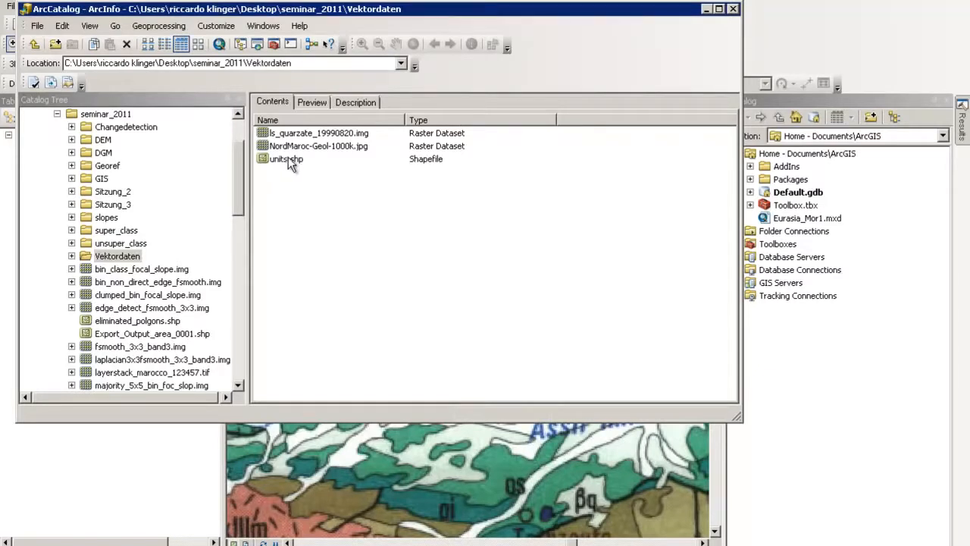
Step: Compare the component files of the units shapefile in Windows Explorer with its entry in ArcCatalog
click(130, 545)
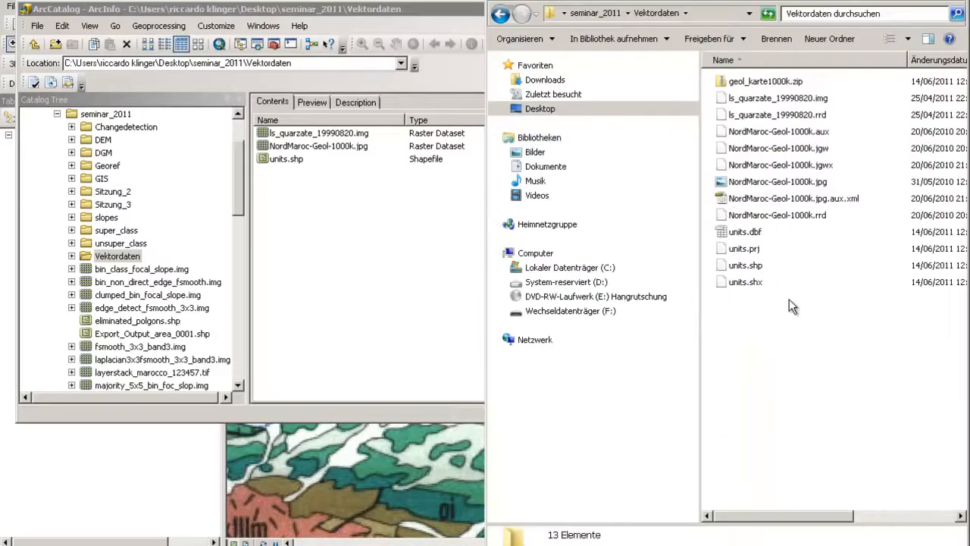
click(318, 13)
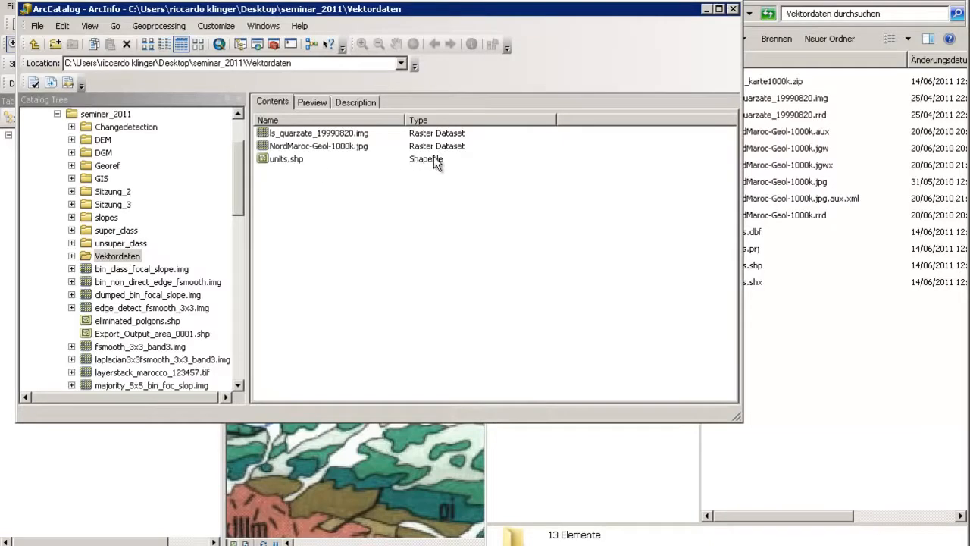
click(787, 359)
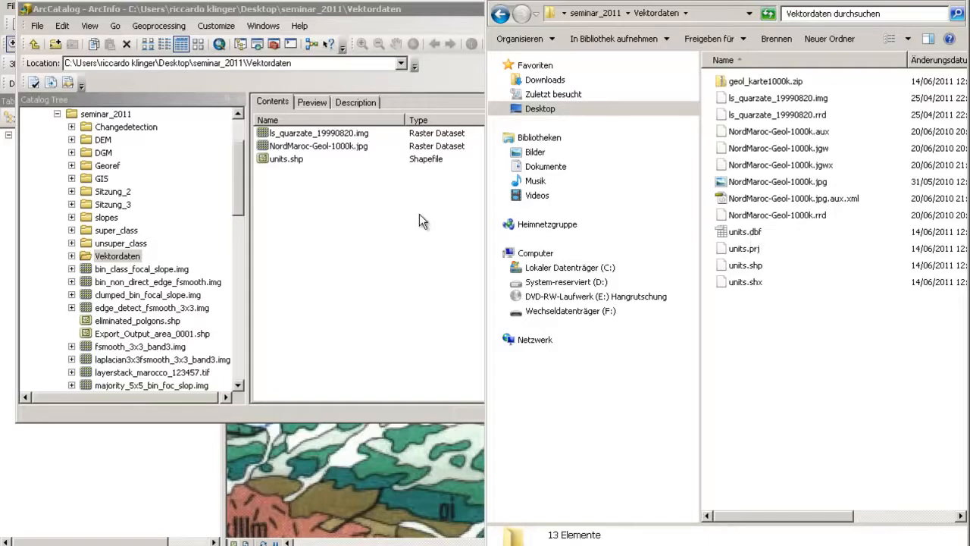
click(355, 255)
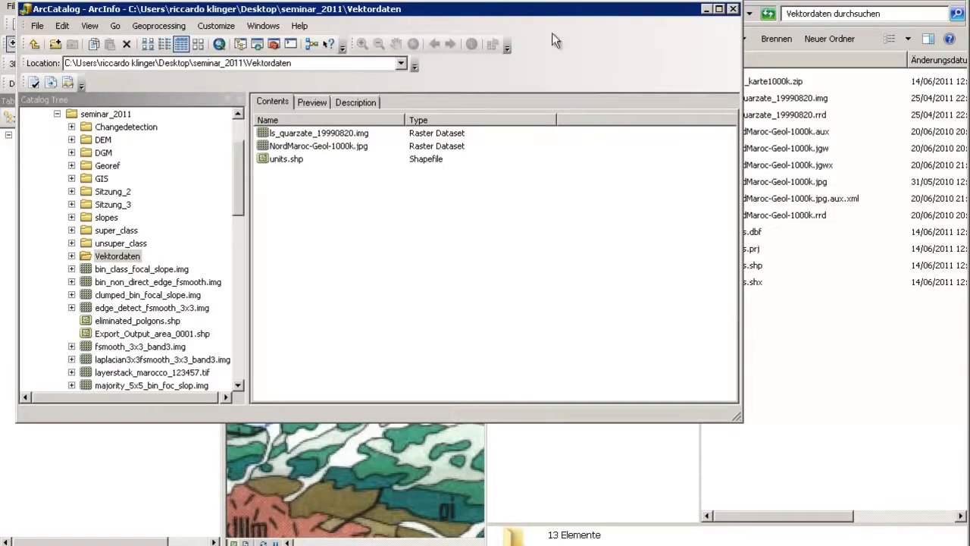
Step: Add units.shp from ArcCatalog to the ArcMap document as a layer above the geological map
drag(402, 9, 616, 36)
drag(502, 189, 100, 143)
click(88, 118)
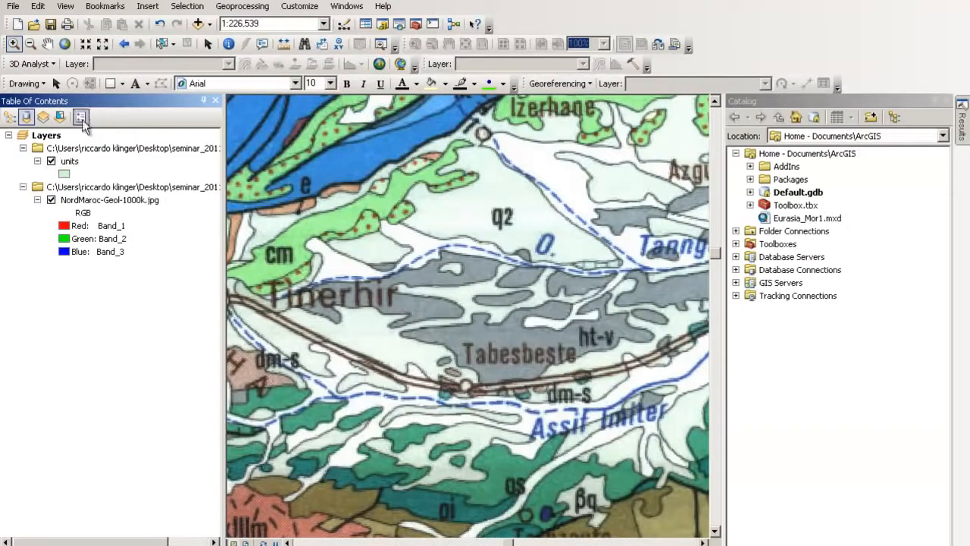
Step: Zoom to the units layer's extent, then examine the geological units south of El Gfifate at close range
right_click(87, 163)
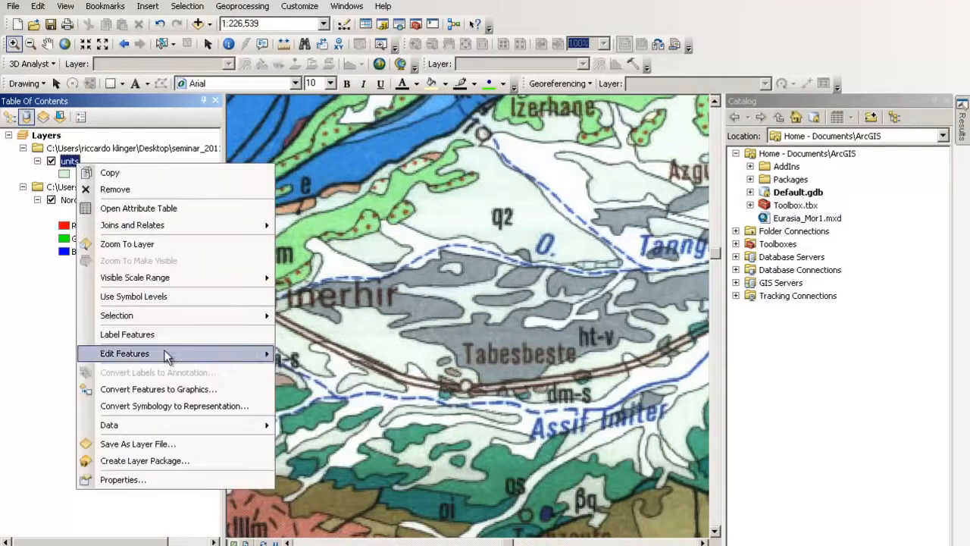
click(167, 245)
drag(444, 223, 500, 263)
drag(454, 296, 584, 374)
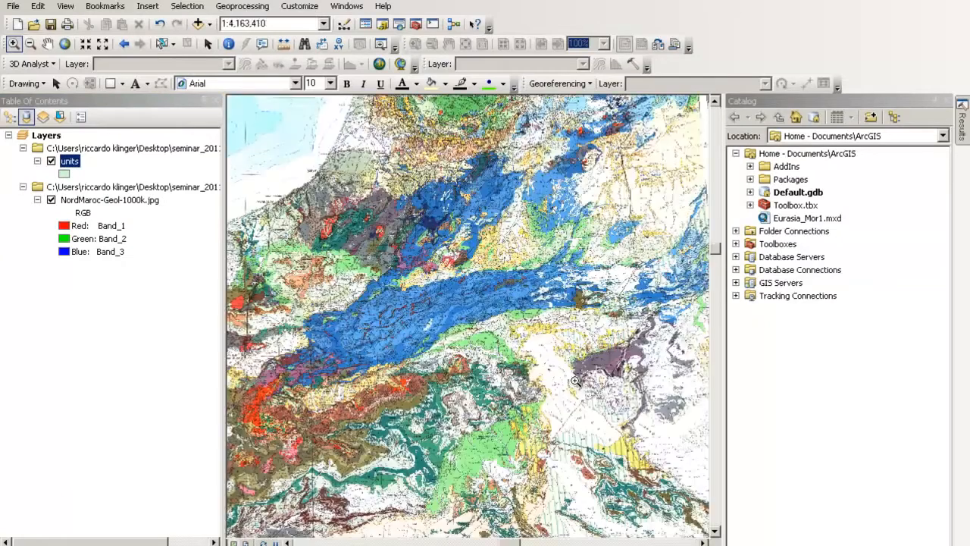
drag(429, 274, 548, 421)
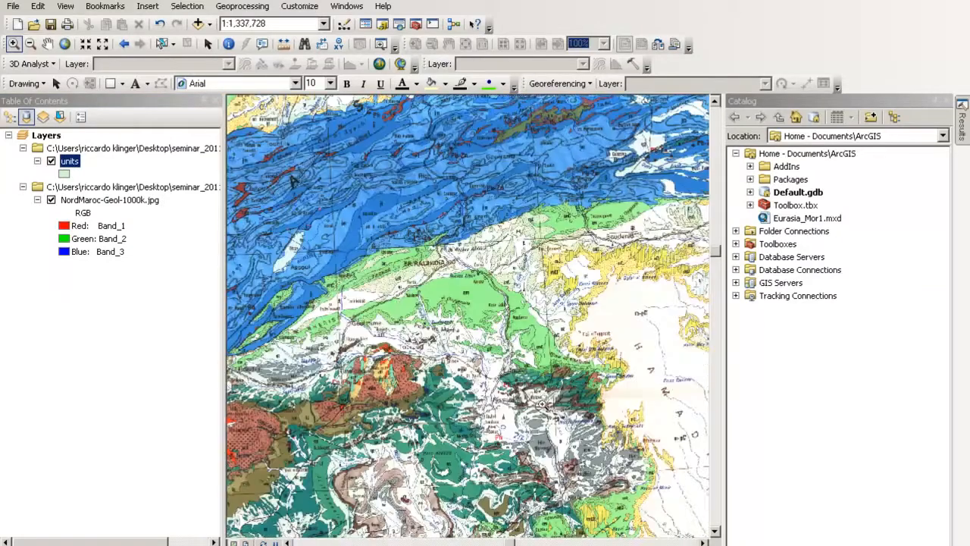
drag(326, 318, 530, 438)
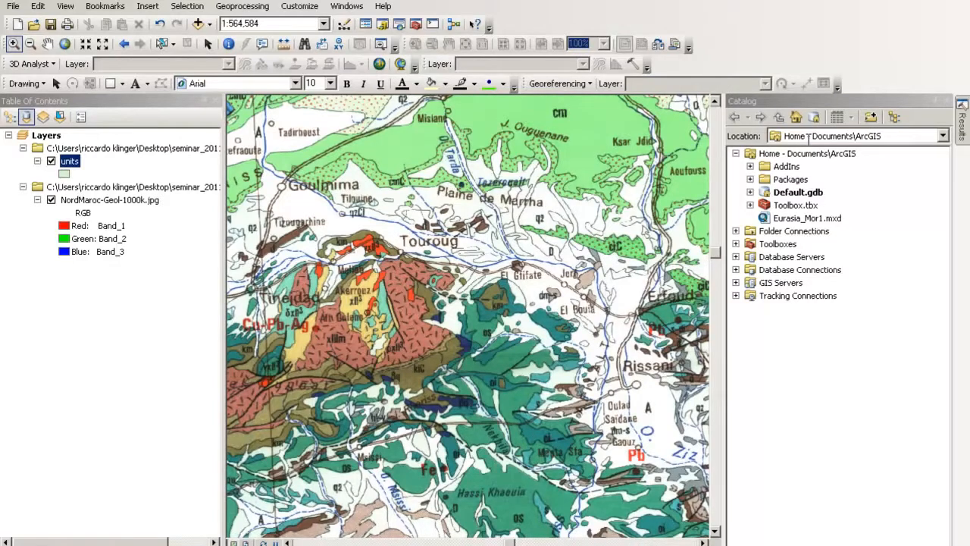
drag(437, 264, 561, 390)
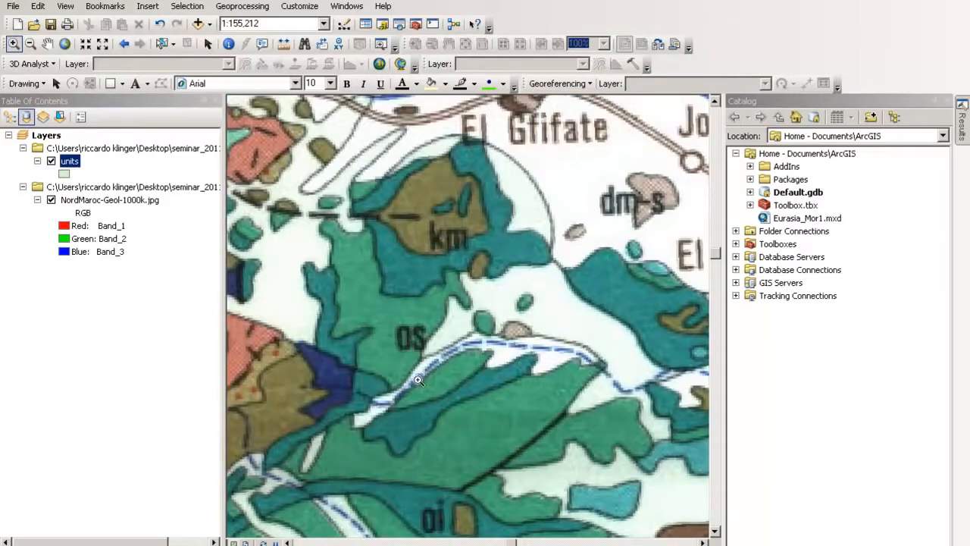
Step: Examine the geological map's legend, then return to the previous close-up south of El Gfifate
scroll(393, 307, down, 10)
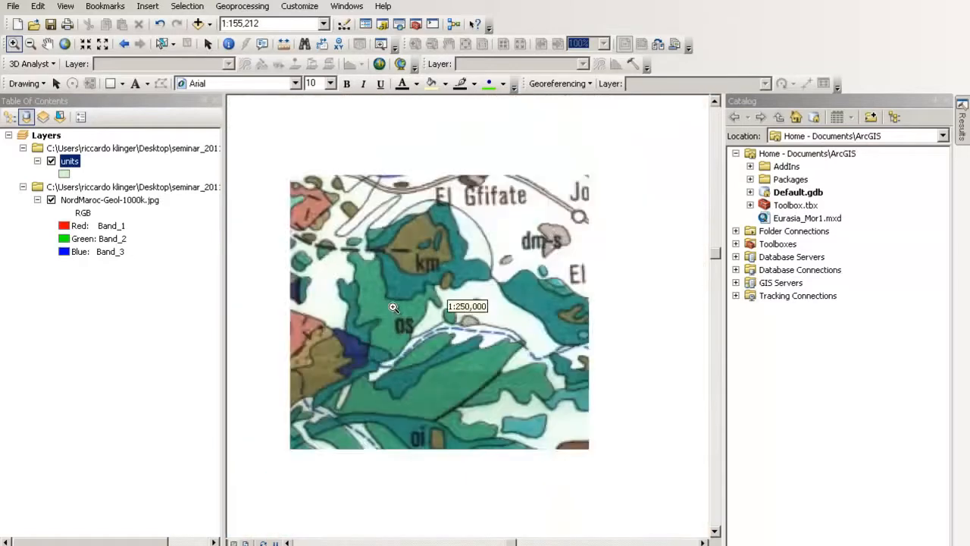
scroll(393, 307, down, 4)
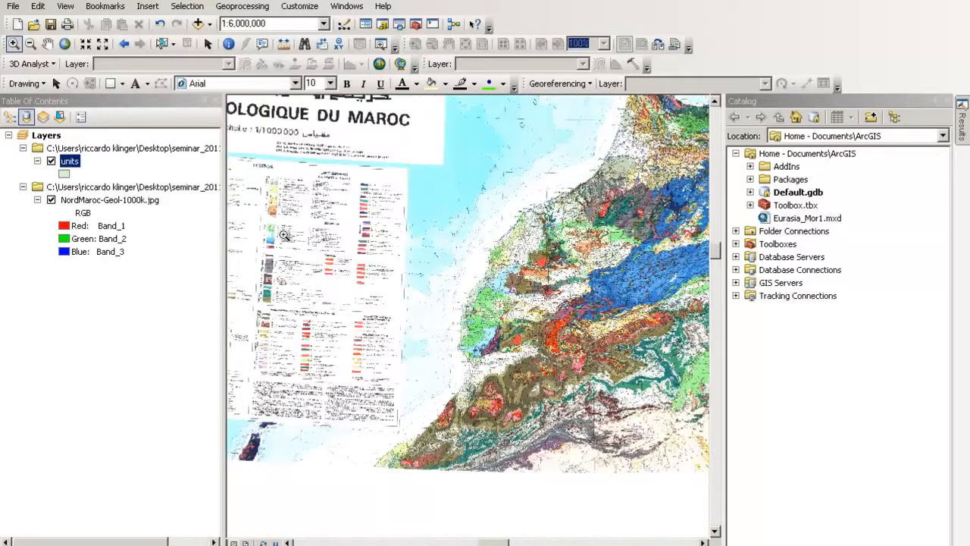
drag(251, 218, 421, 403)
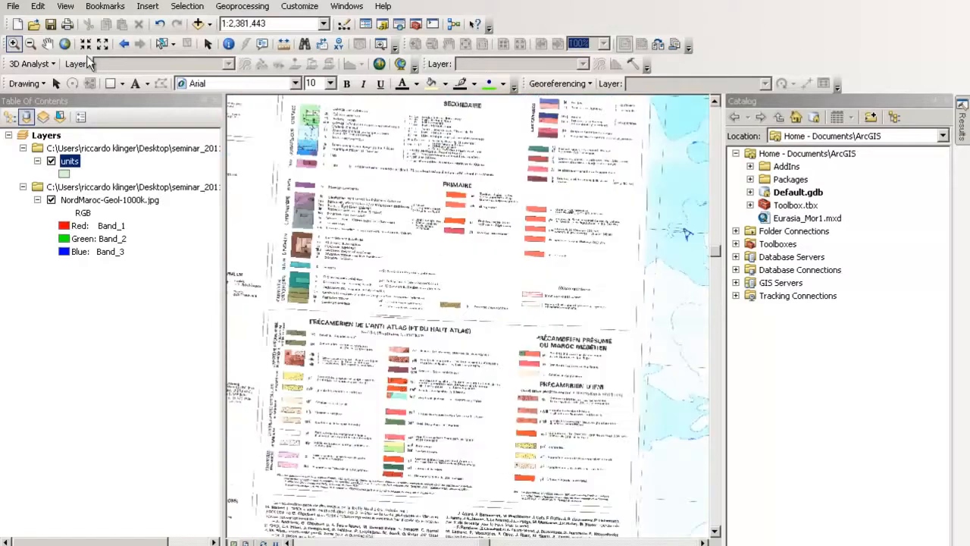
click(124, 44)
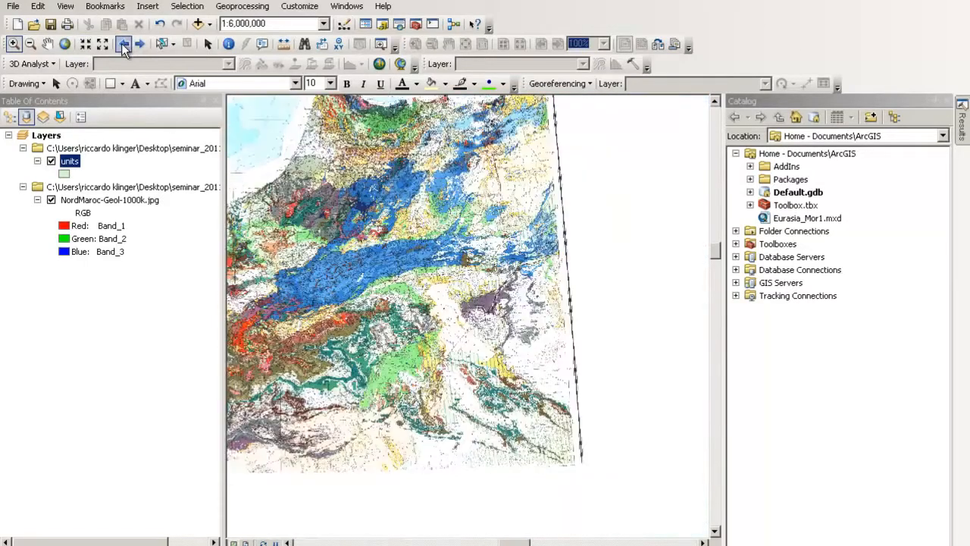
click(122, 44)
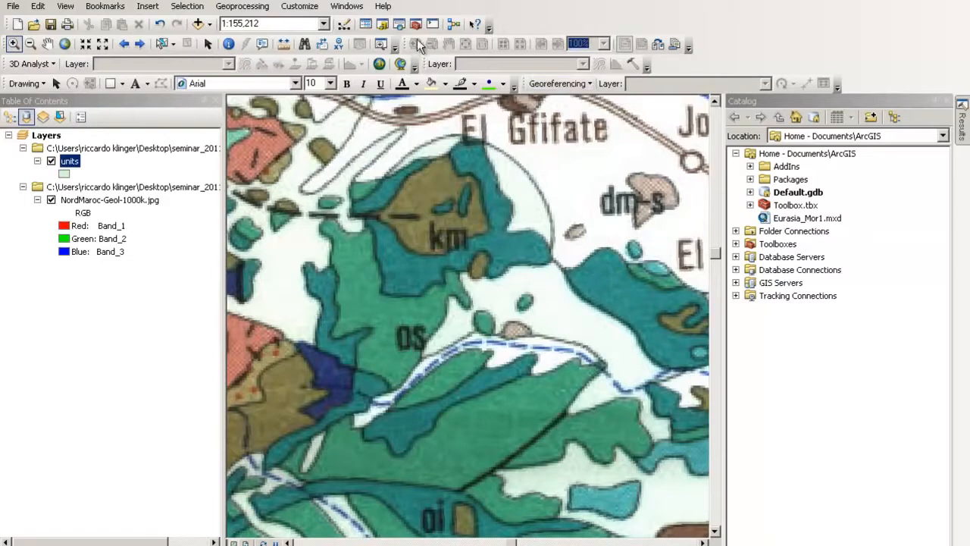
Step: Display the Editor toolbar and dock it directly beneath the Drawing toolbar
right_click(721, 44)
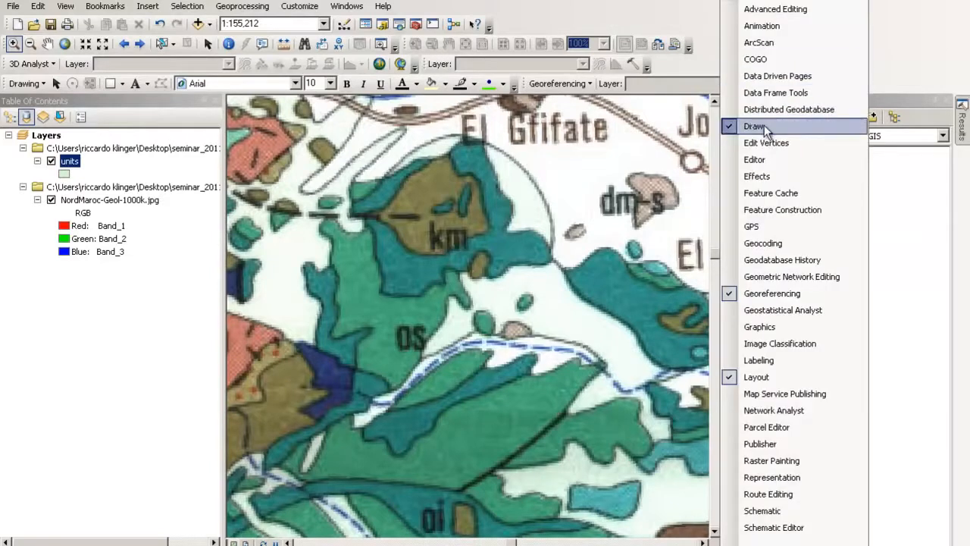
click(773, 159)
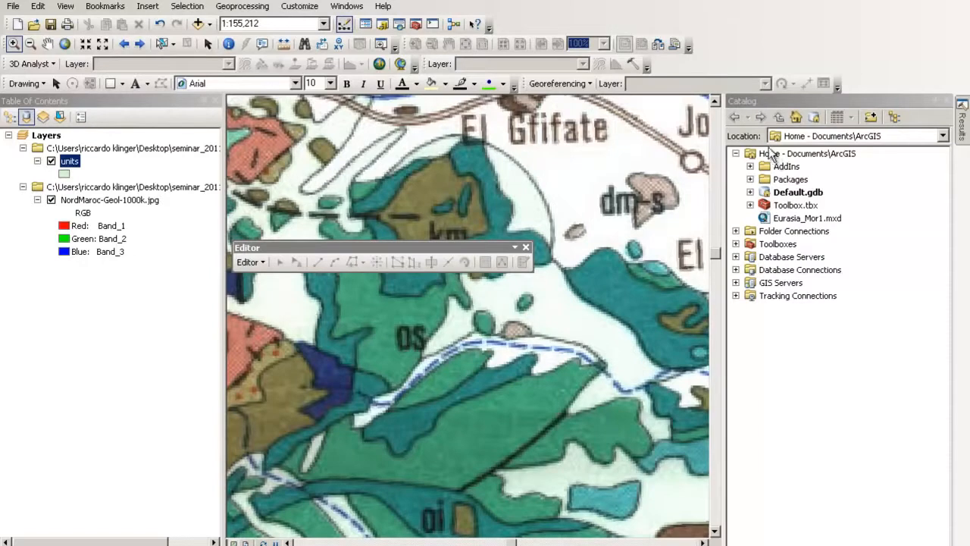
mouse_move(462, 248)
mouse_down()
mouse_move(808, 61)
mouse_move(678, 85)
mouse_move(154, 97)
mouse_up()
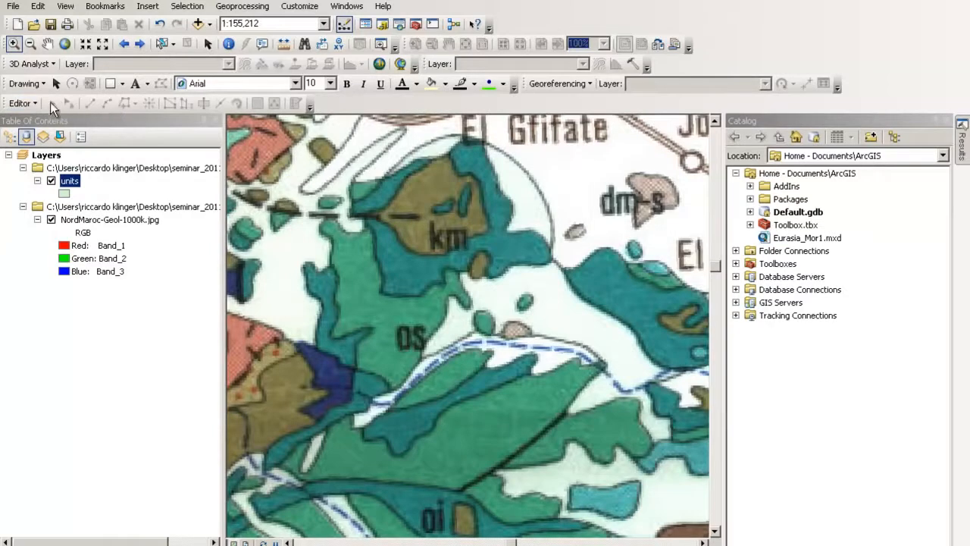
Step: Start an edit session for the units layer and close the Catalog window to enlarge the map
click(23, 103)
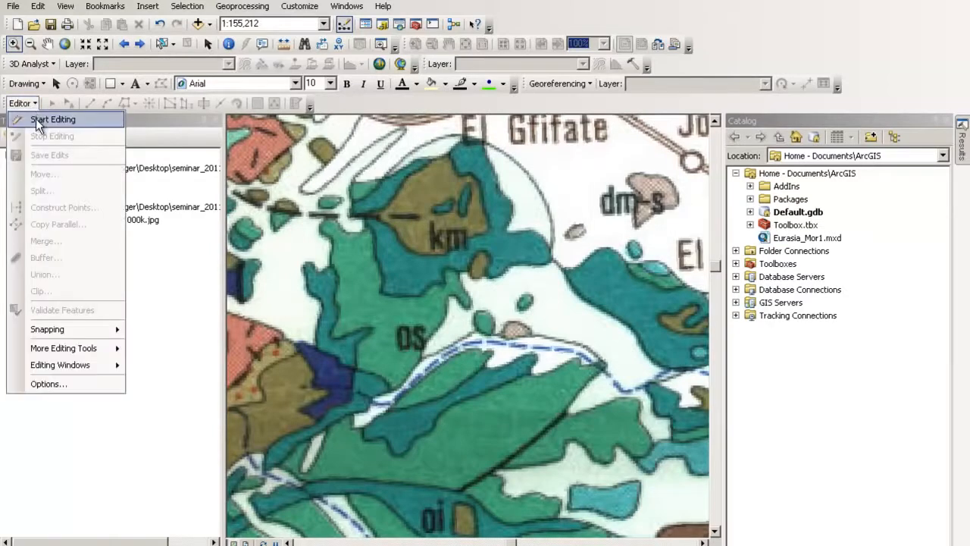
click(36, 118)
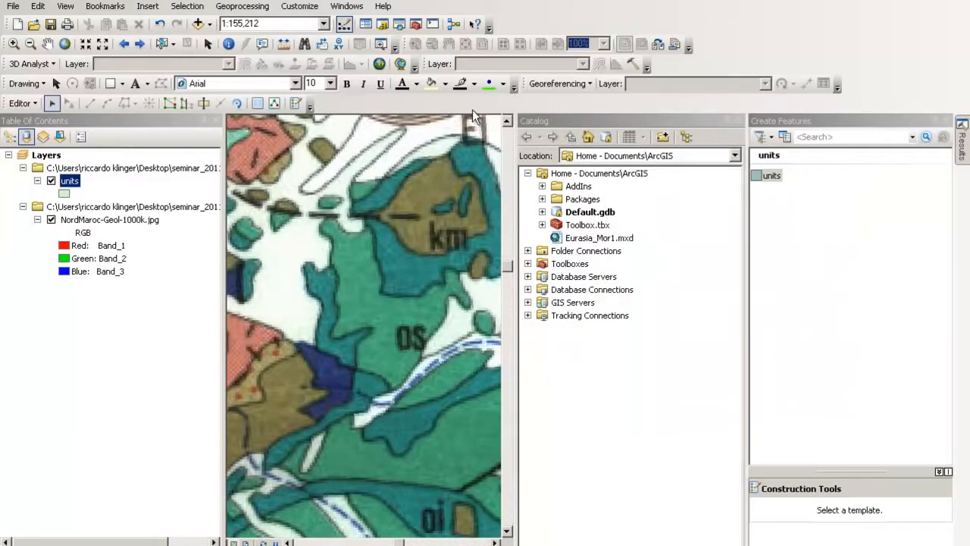
click(739, 121)
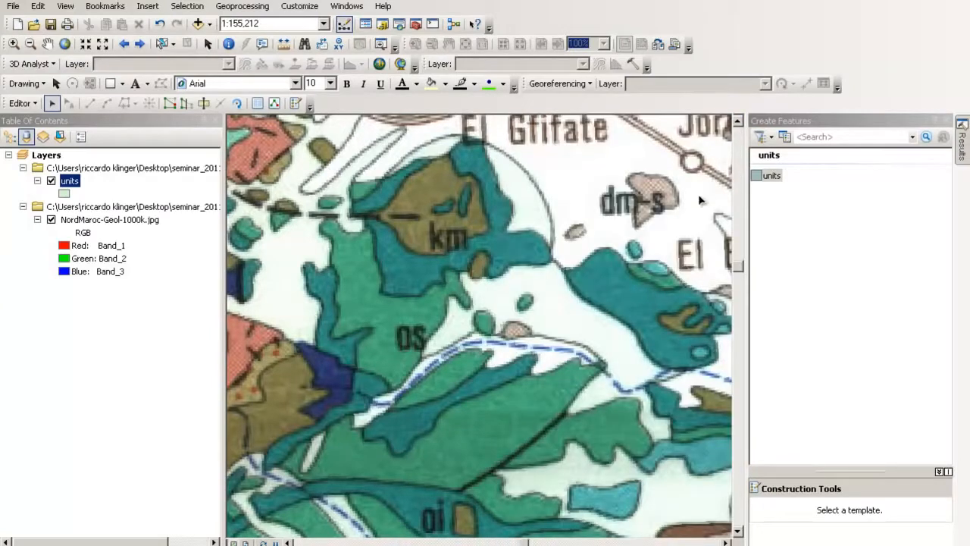
Step: Digitize the green unit labelled os as a units polygon, tracing its full outline with straight segments, including the small eastern spur
click(770, 176)
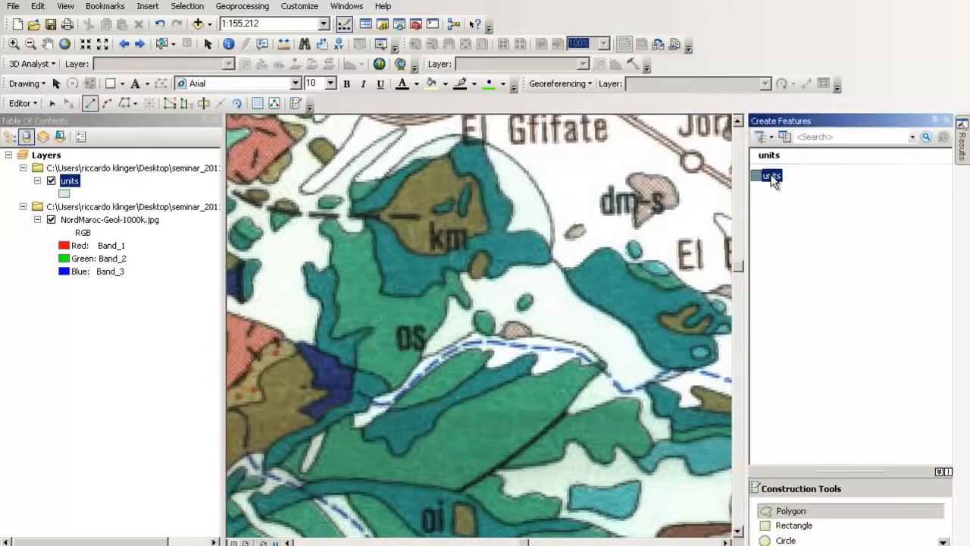
click(805, 512)
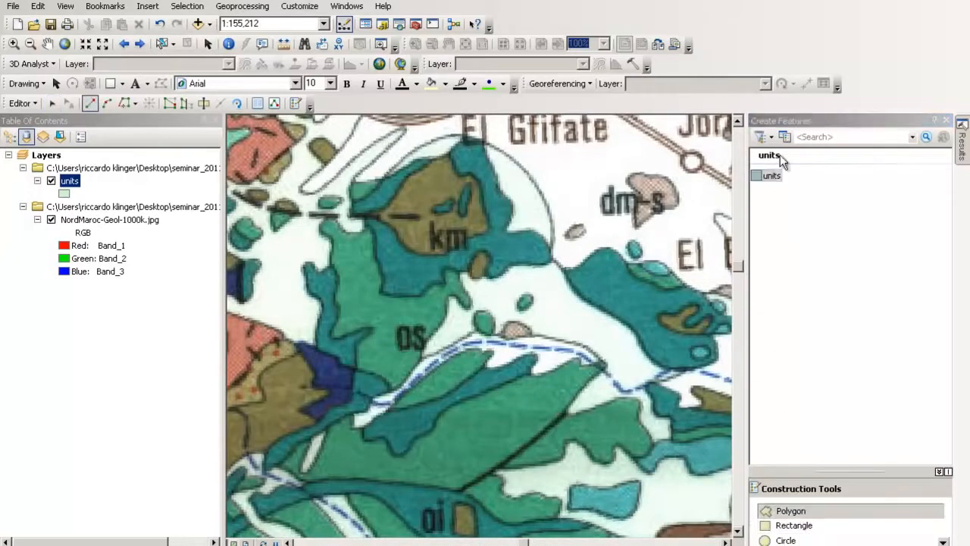
click(89, 105)
click(436, 284)
click(414, 298)
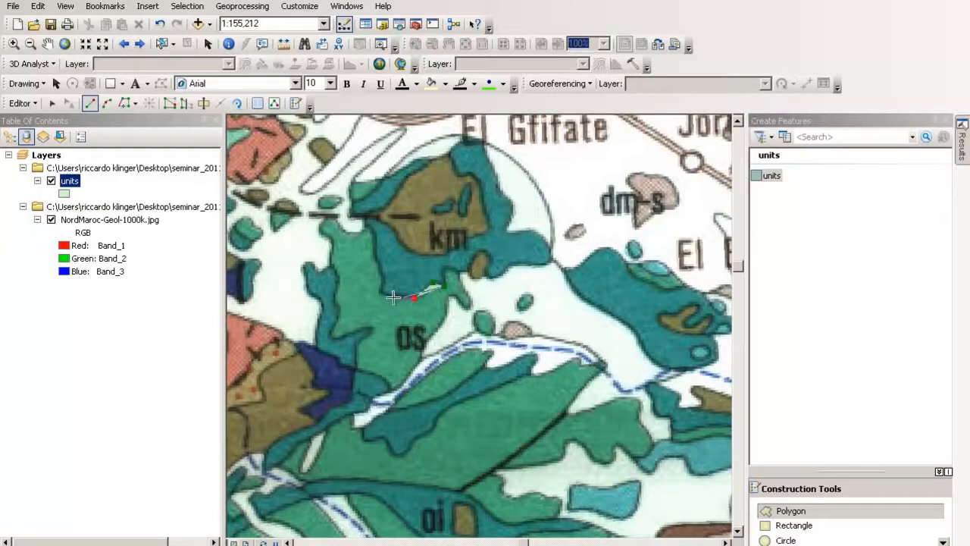
click(380, 294)
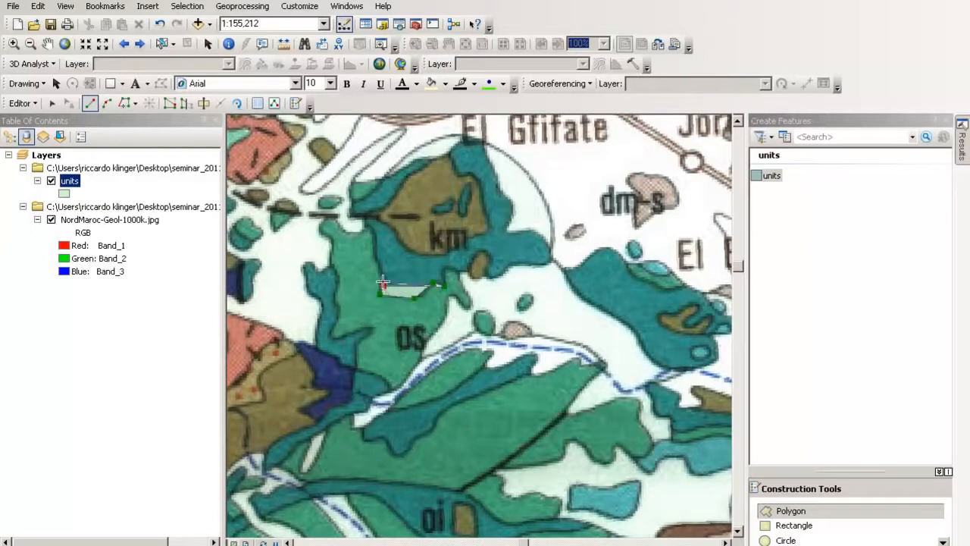
click(383, 280)
click(380, 275)
click(380, 263)
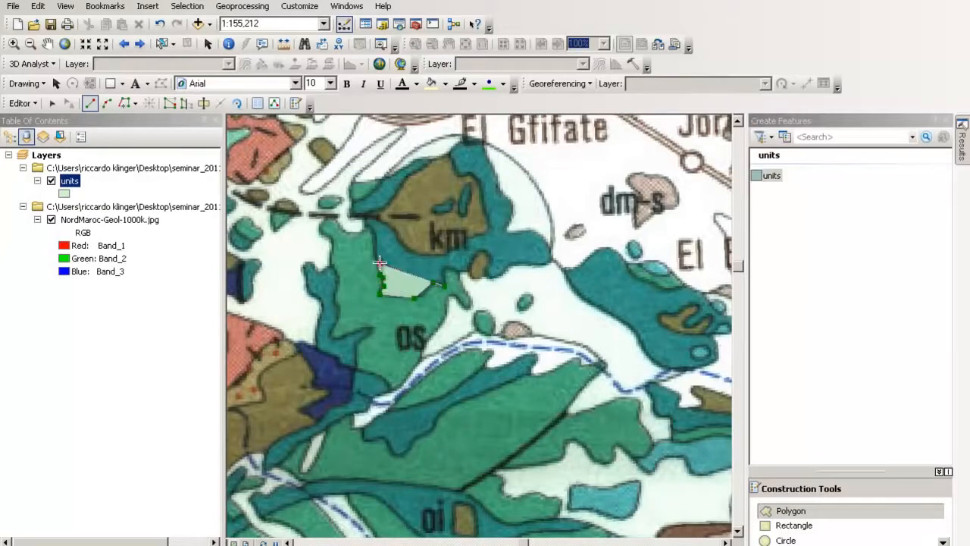
click(376, 252)
click(373, 242)
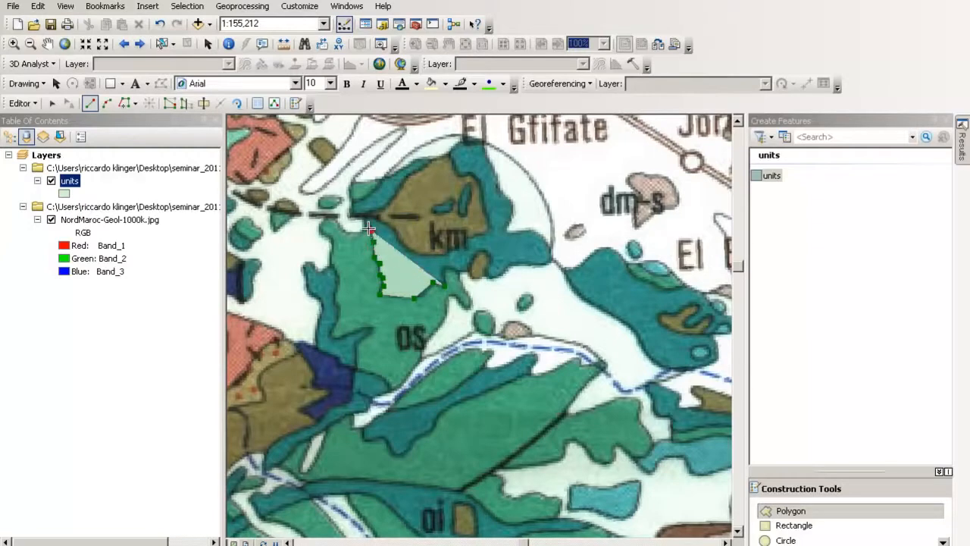
click(369, 228)
click(362, 234)
click(352, 235)
click(345, 232)
click(338, 224)
click(325, 218)
click(322, 227)
click(322, 234)
click(326, 240)
click(331, 246)
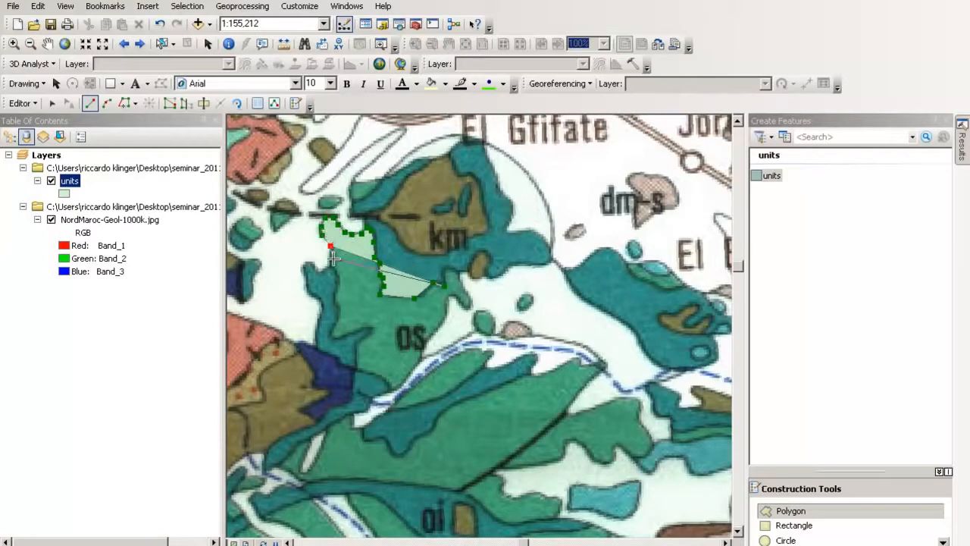
click(331, 267)
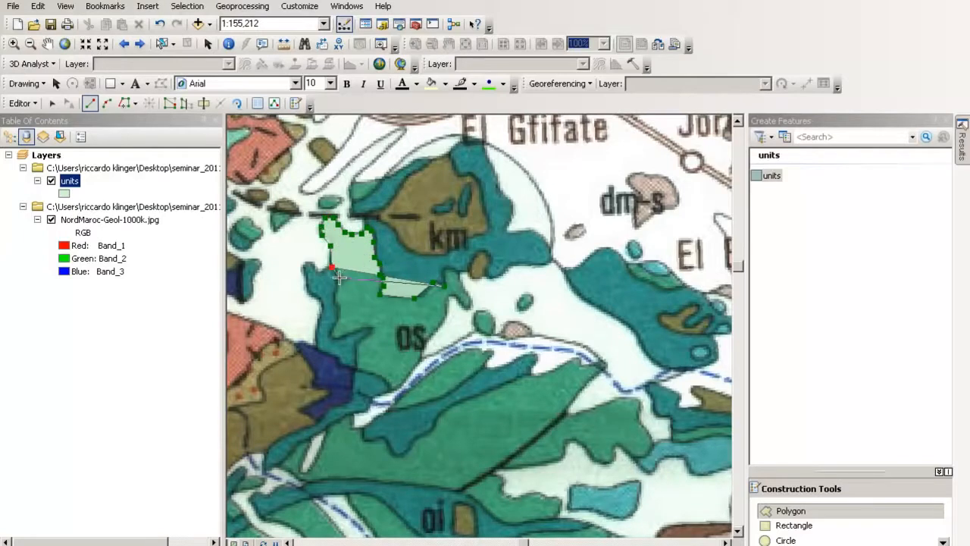
click(333, 295)
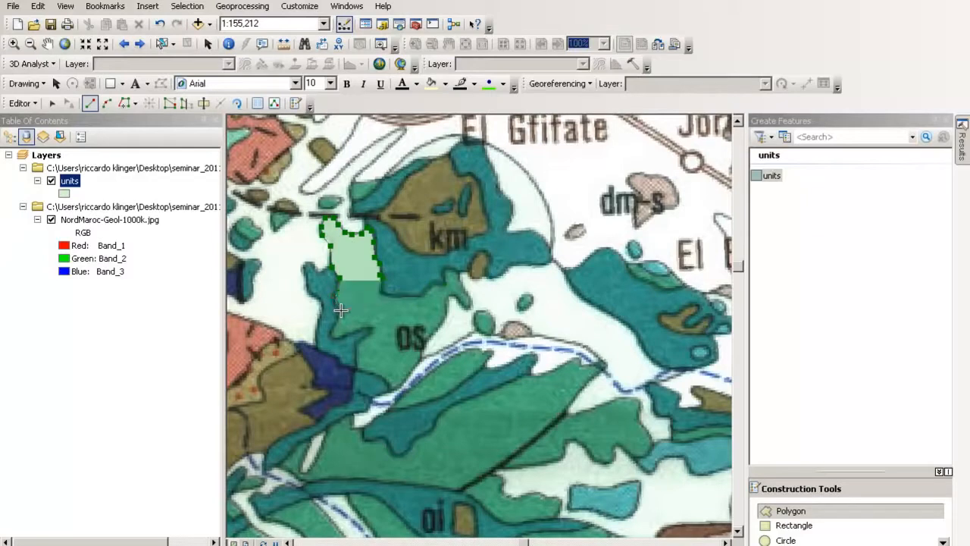
click(341, 310)
click(331, 336)
click(337, 341)
click(355, 334)
click(370, 329)
click(366, 338)
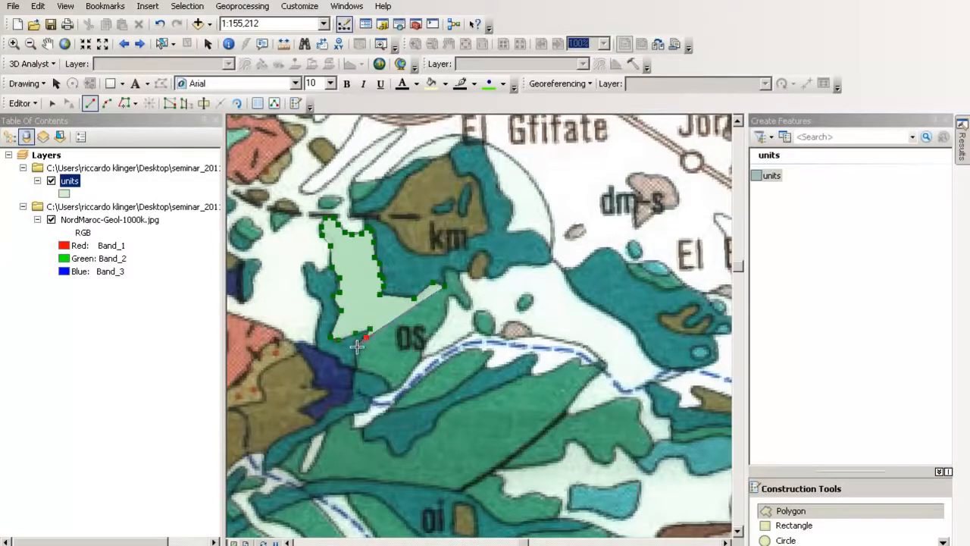
click(356, 366)
click(372, 372)
click(389, 383)
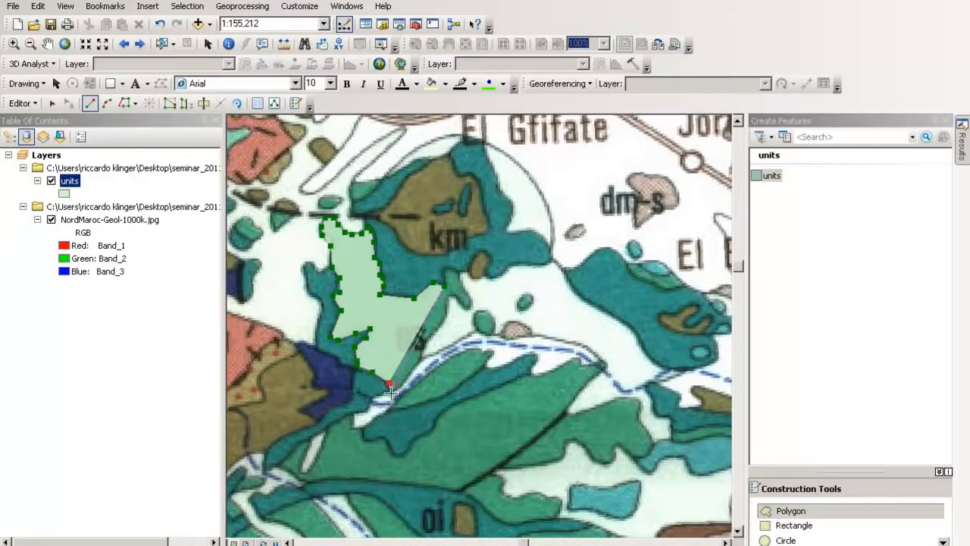
click(394, 389)
click(405, 383)
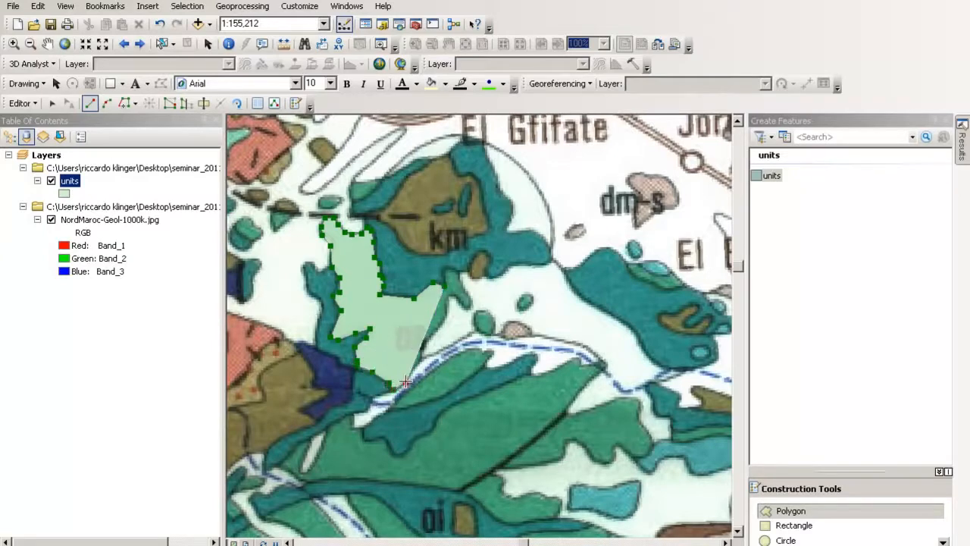
click(421, 359)
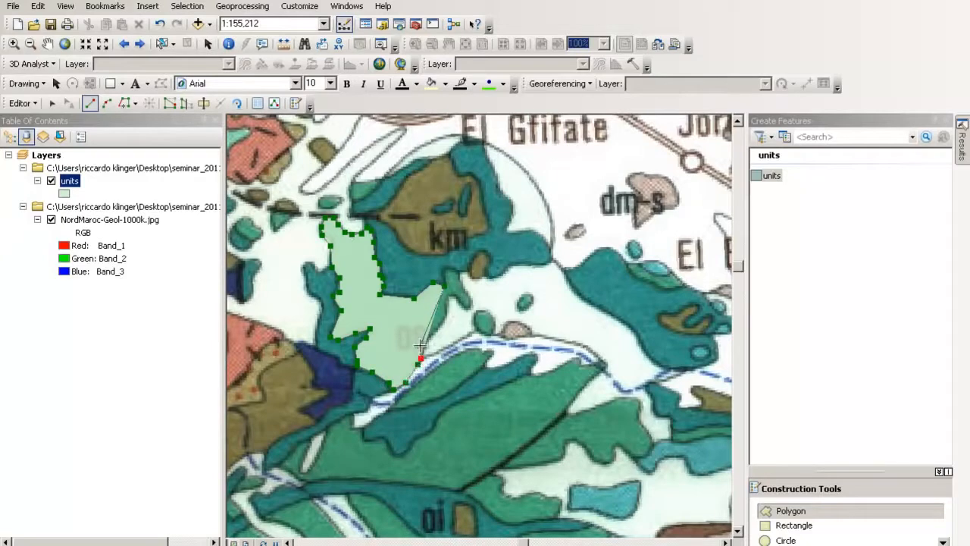
click(424, 339)
click(441, 335)
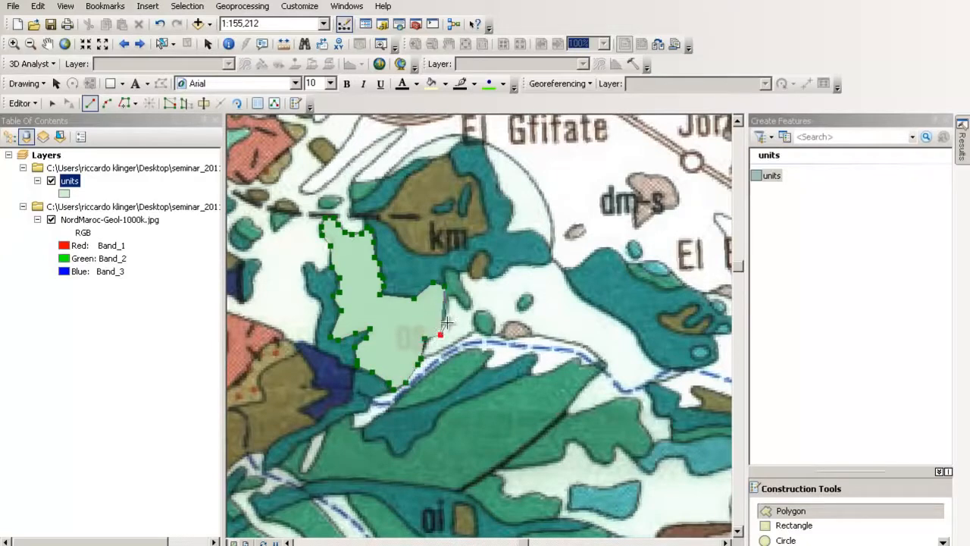
click(445, 317)
click(450, 294)
click(459, 301)
click(472, 309)
click(469, 298)
click(464, 286)
click(462, 279)
click(455, 271)
click(447, 269)
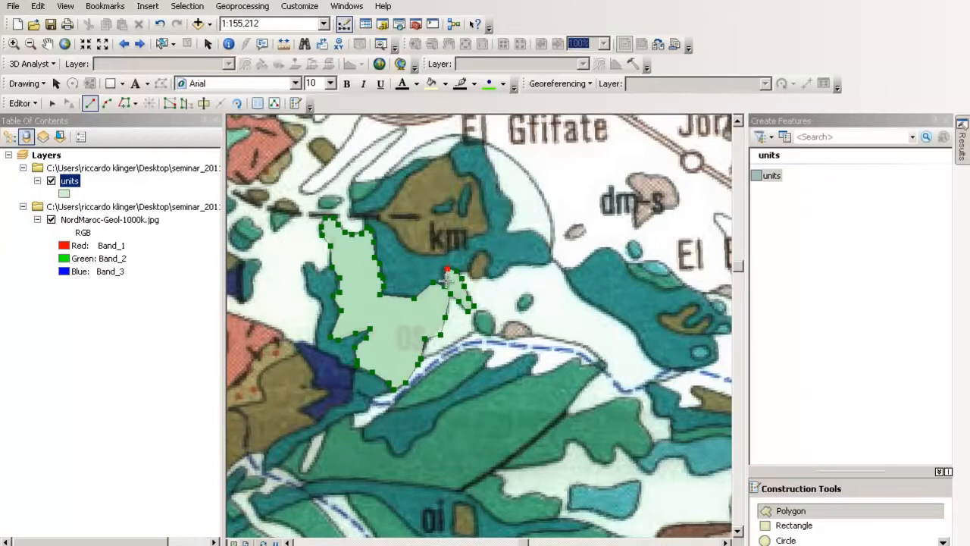
double_click(445, 281)
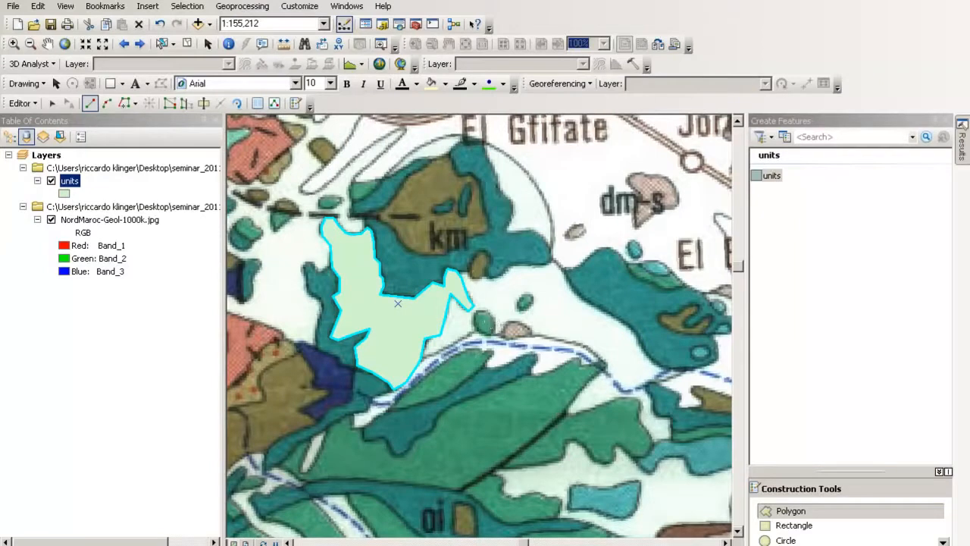
Step: Edit the os polygon's vertices, moving one on its southeastern edge onto the mapped boundary, and deselect the polygon
click(50, 104)
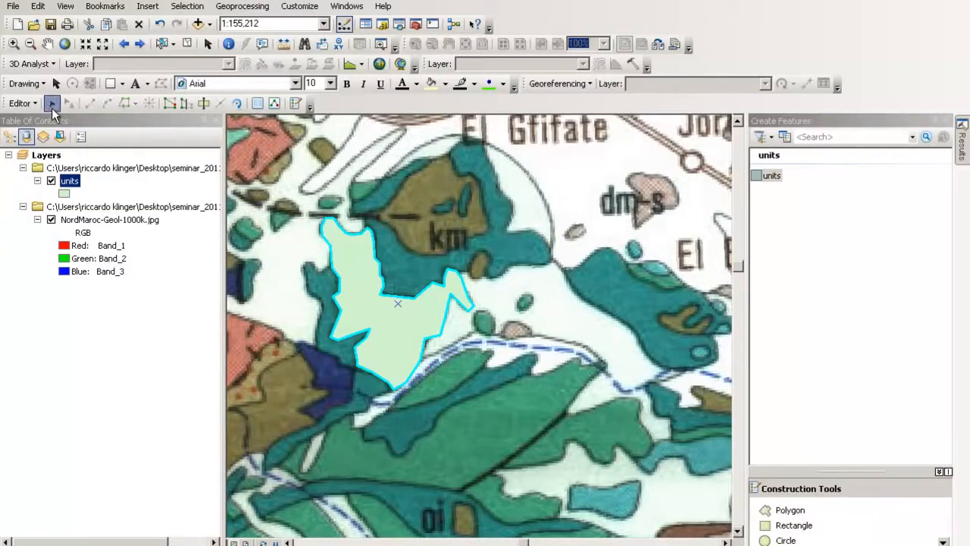
double_click(399, 324)
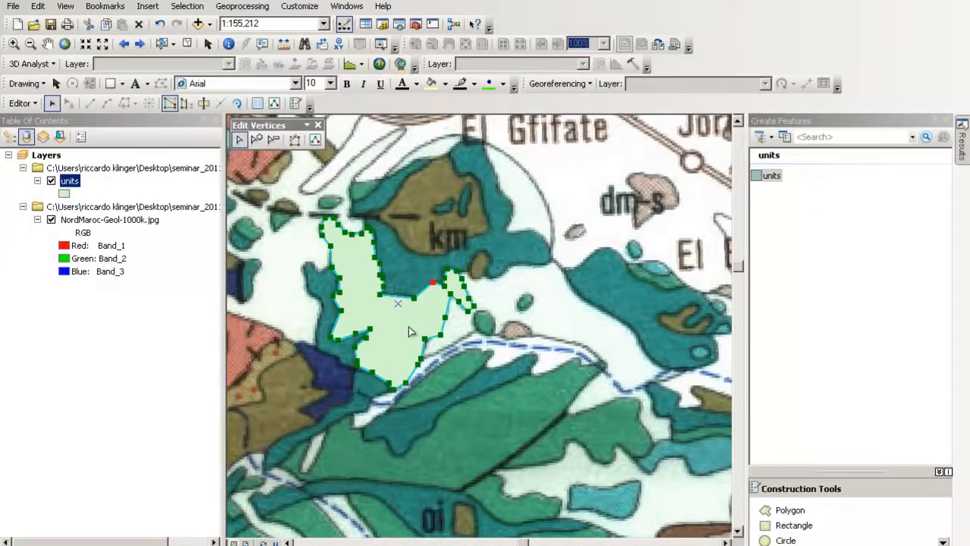
drag(425, 338, 473, 393)
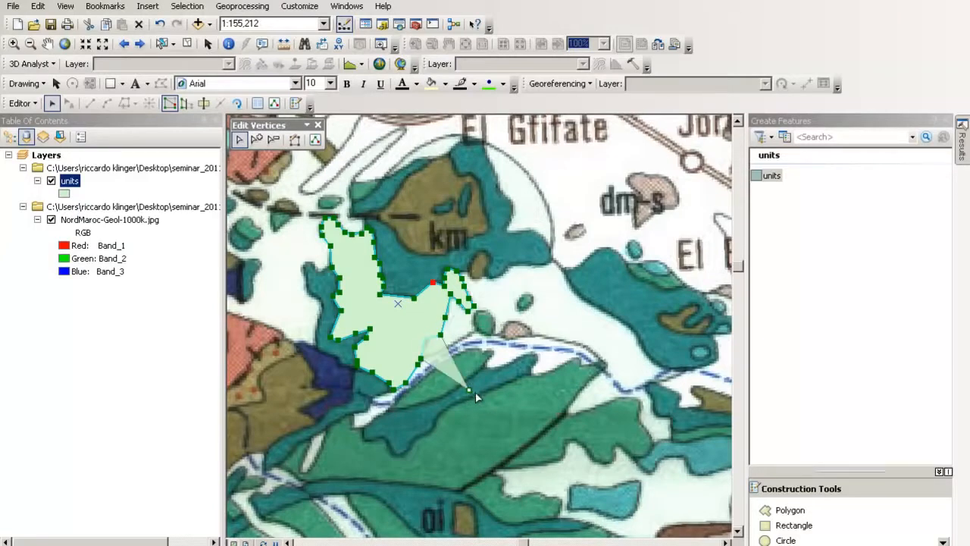
drag(470, 391, 469, 390)
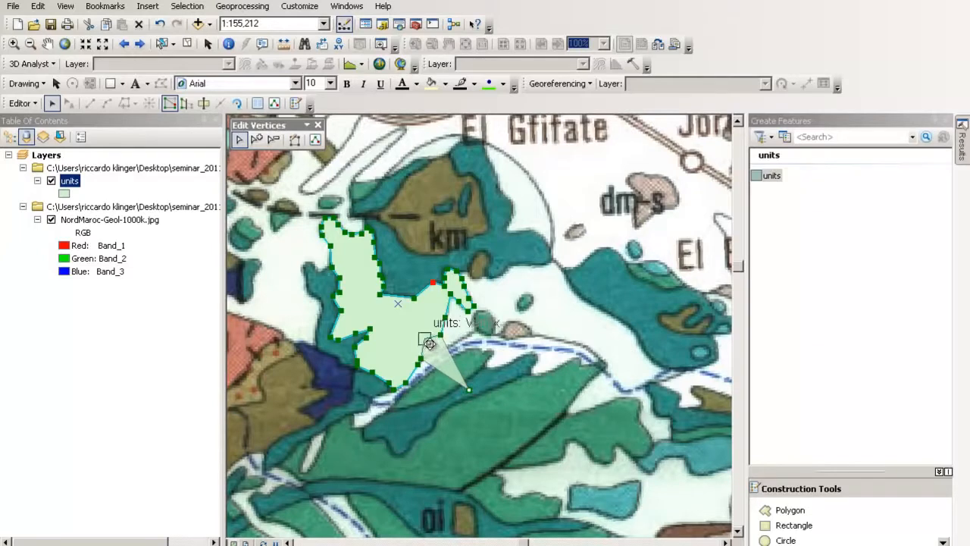
drag(430, 345, 432, 345)
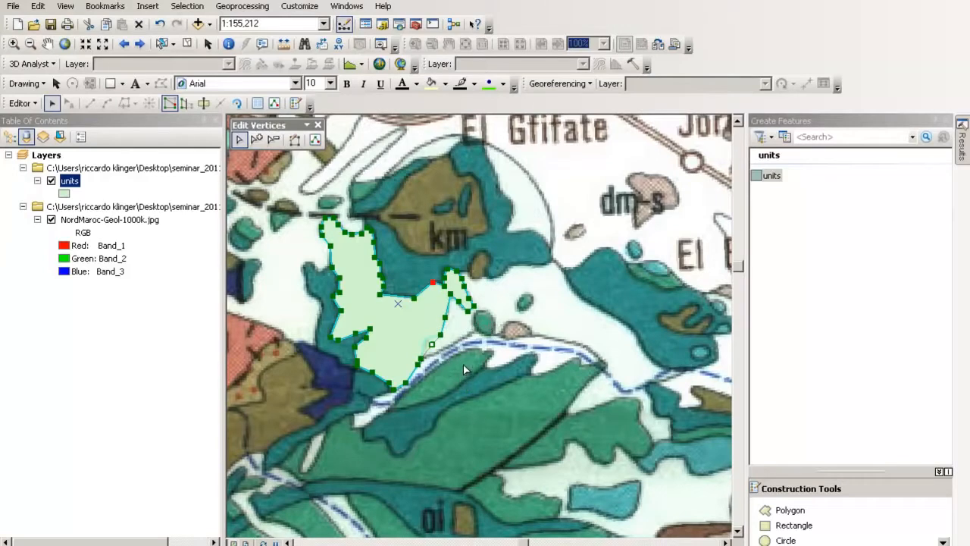
click(447, 339)
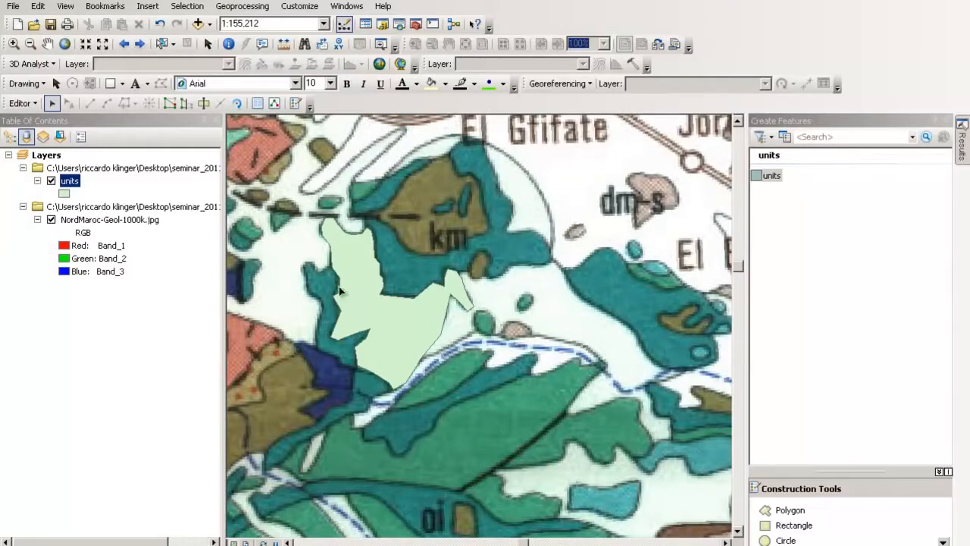
Step: Save the edits made to the units layer while keeping the edit session open
click(36, 105)
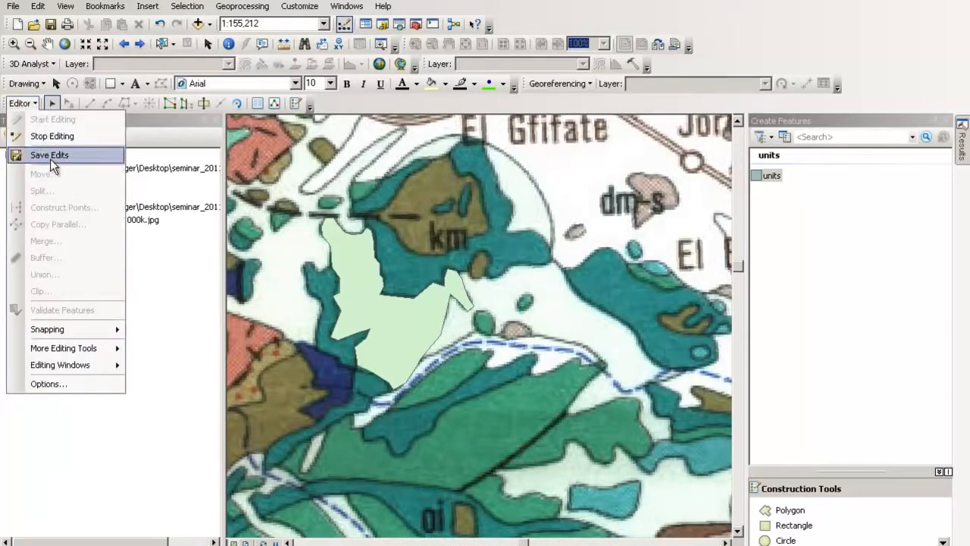
click(50, 157)
click(35, 103)
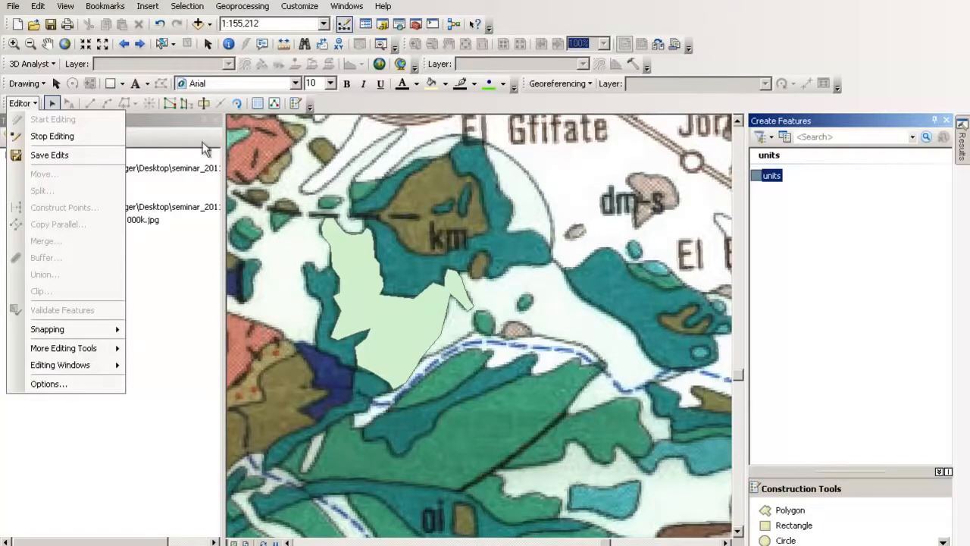
click(154, 116)
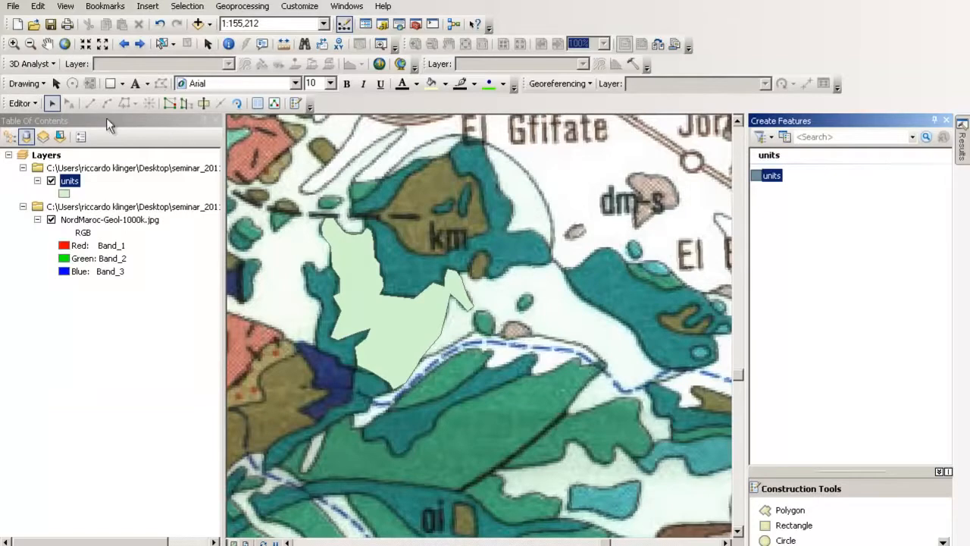
click(23, 103)
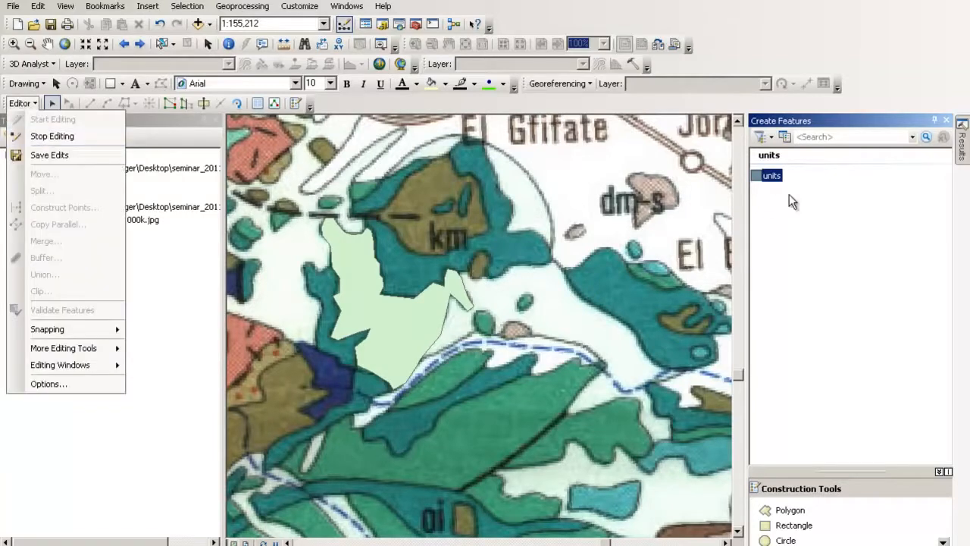
Step: Digitize the small pinkish unit just north of the blue dashed line, east of the os polygon, as a units polygon
click(772, 176)
click(90, 104)
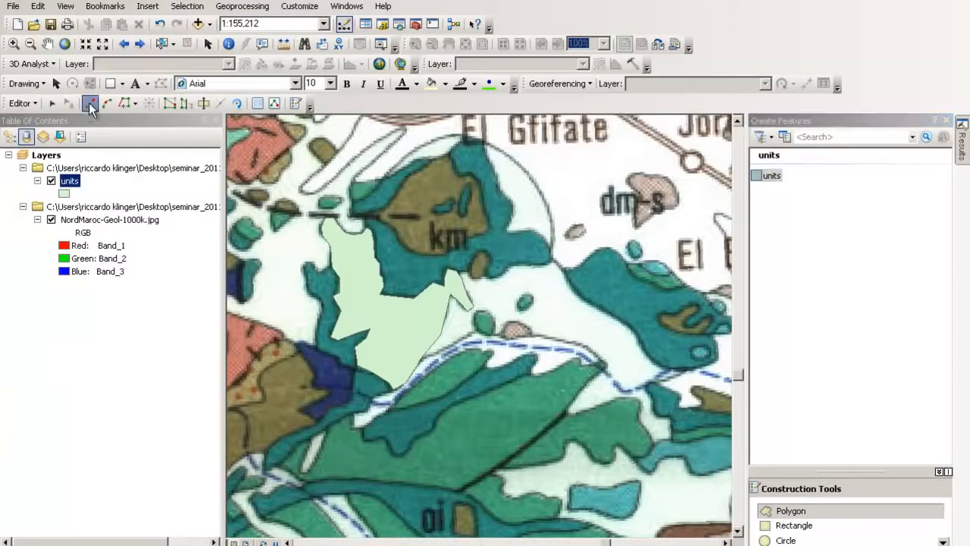
click(533, 326)
click(528, 334)
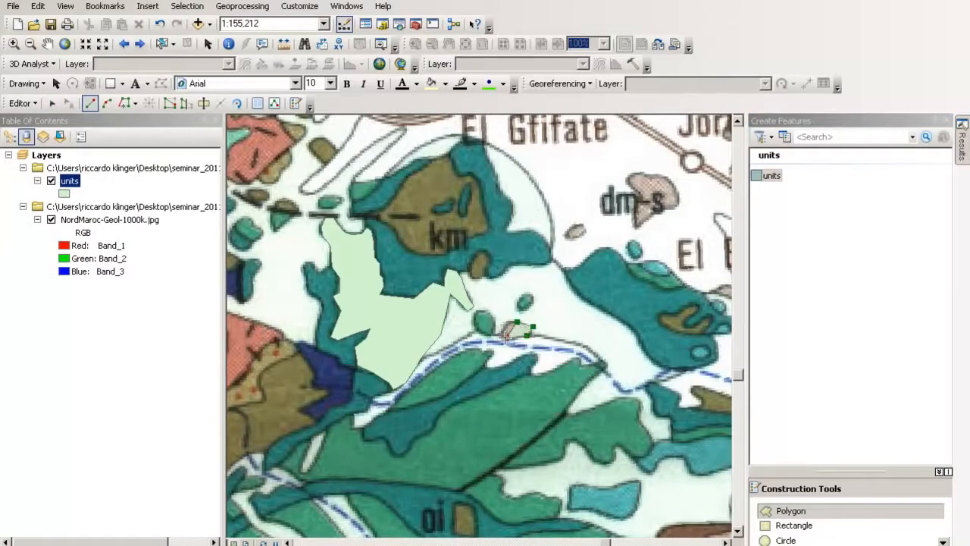
double_click(507, 332)
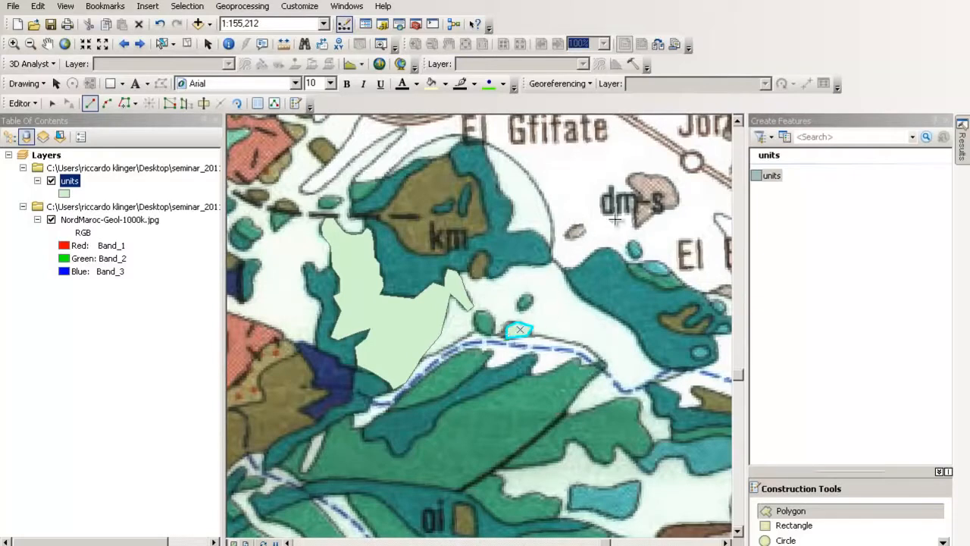
Step: Digitize the pinkish unit labelled dm-s, northeast of the os polygon, as a units polygon tracing its outline with straight segments
click(630, 181)
click(641, 192)
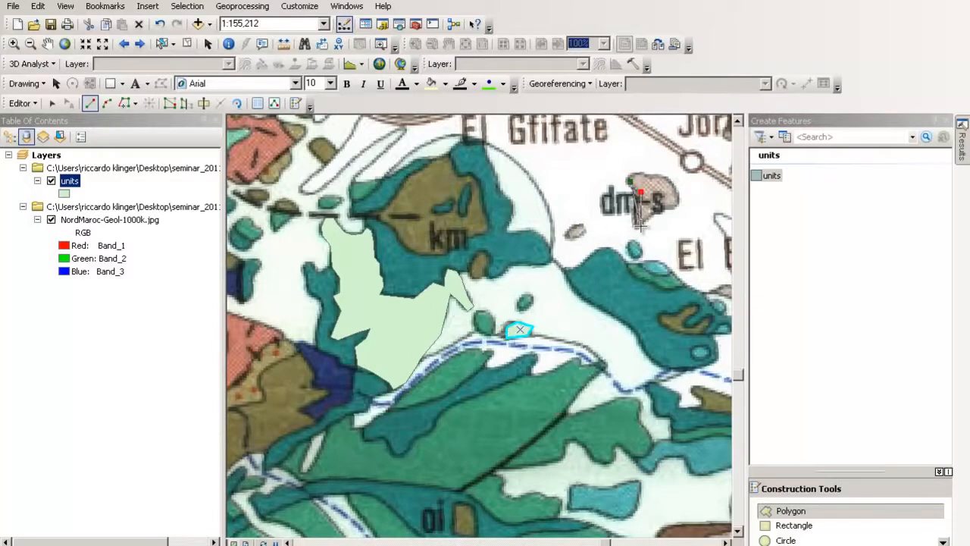
click(636, 228)
click(660, 209)
click(673, 204)
click(675, 199)
click(666, 179)
click(649, 175)
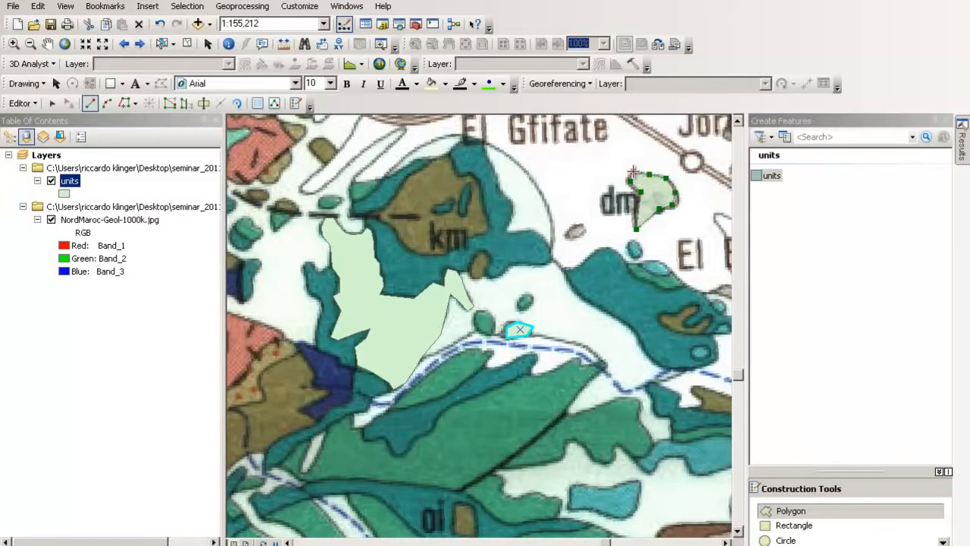
double_click(633, 171)
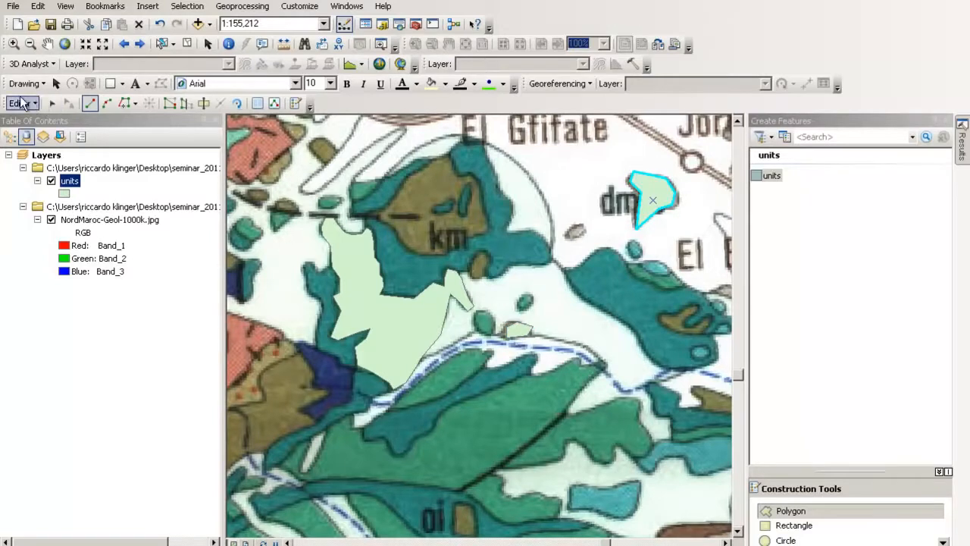
Step: Save the edits made to the units layer and stop the edit session
click(23, 103)
click(68, 156)
click(35, 104)
click(55, 135)
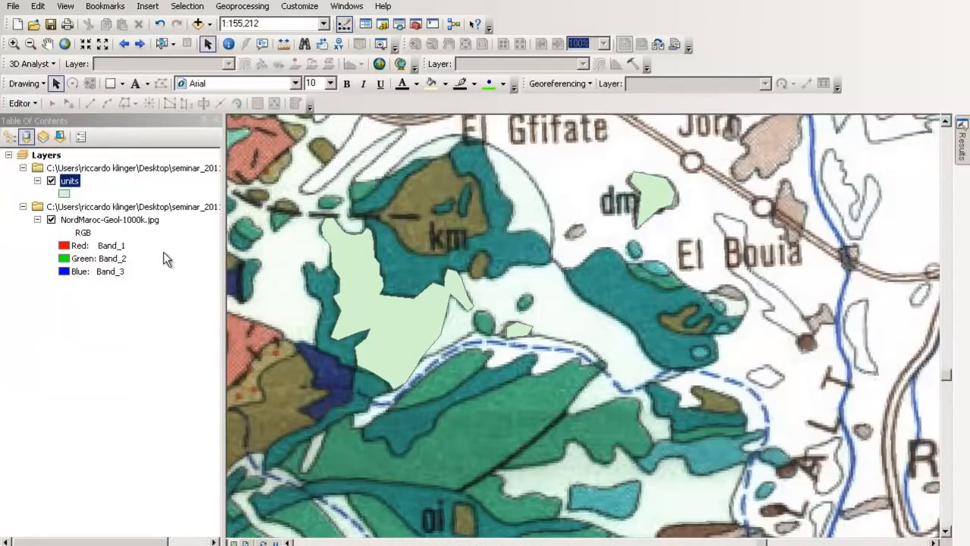
Step: Open the attribute table of the units layer and add a Text field named Unit_name with a length of 10
right_click(67, 182)
click(94, 225)
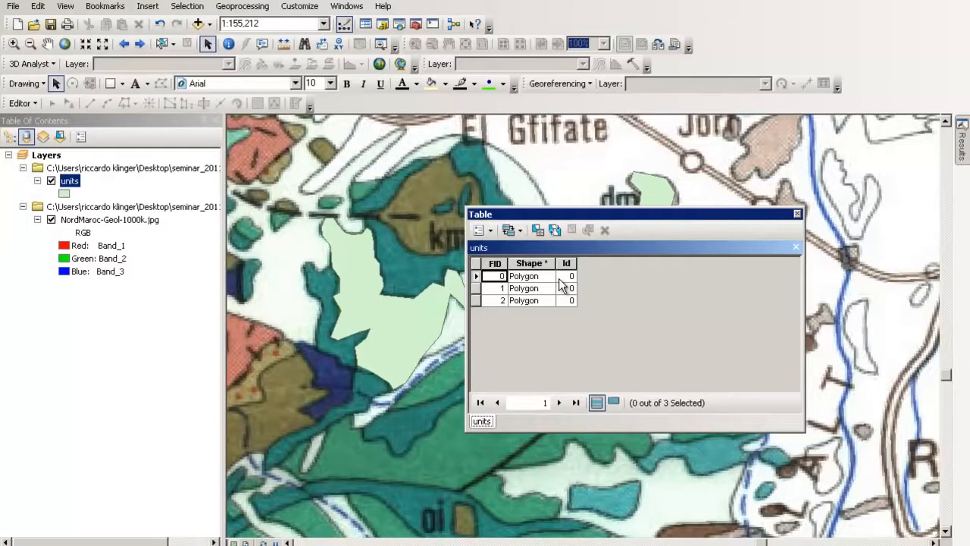
click(491, 234)
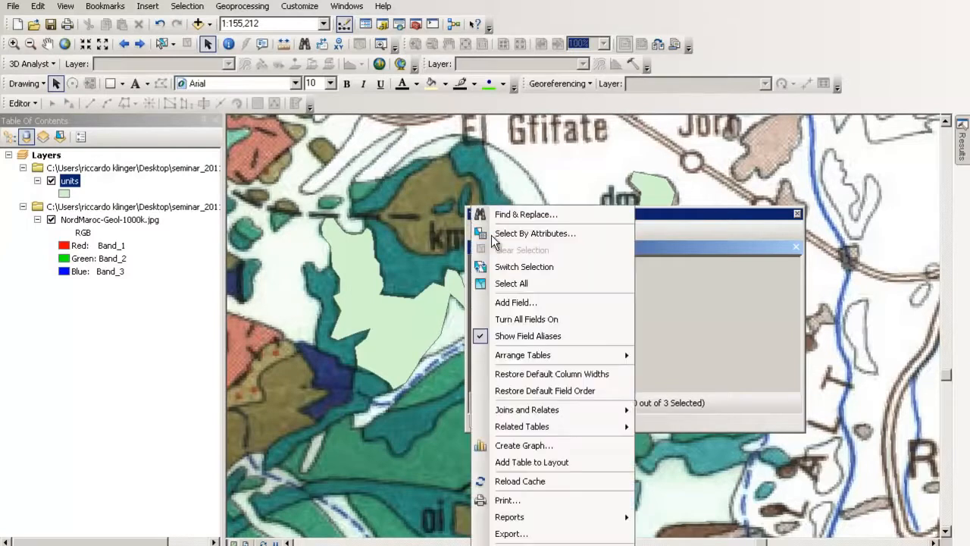
click(513, 303)
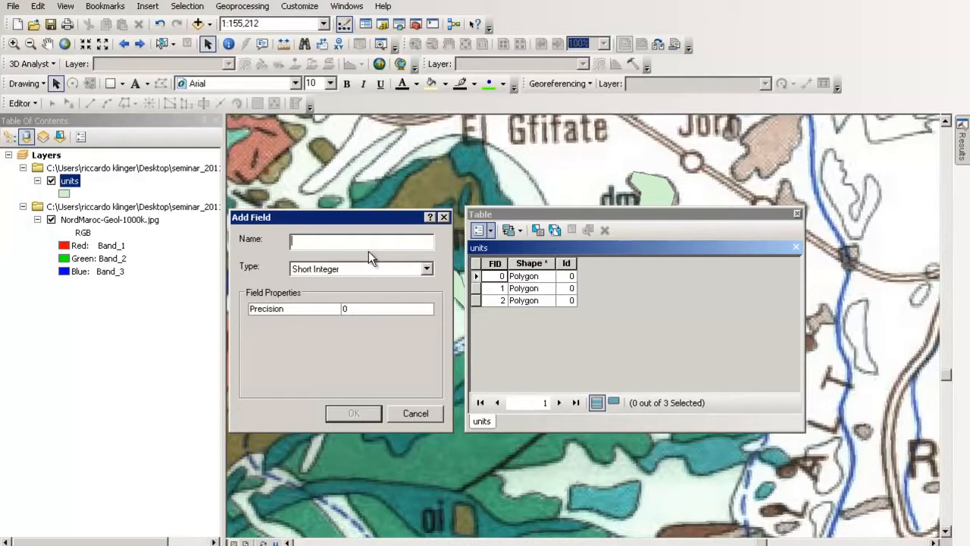
text(Unit_name)
key(Tab)
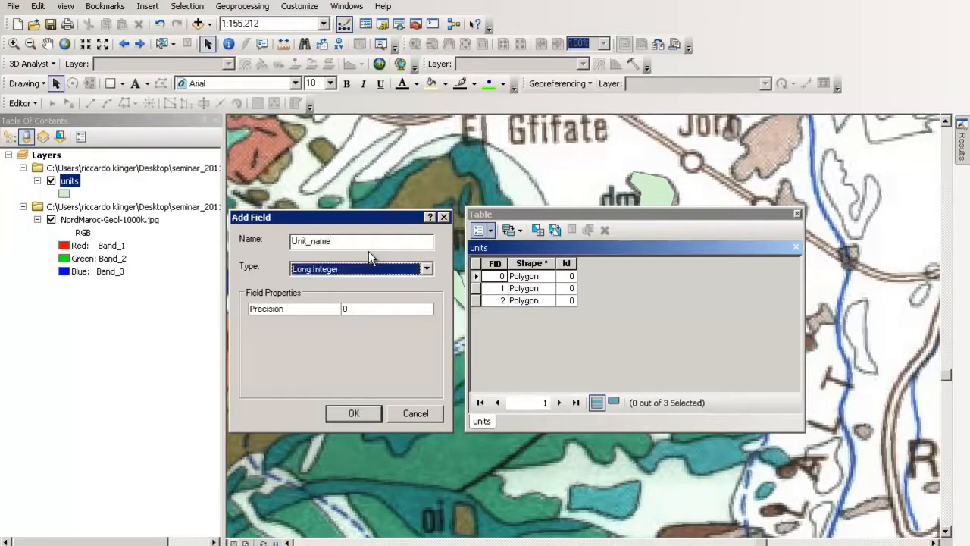
key(Down)
key(Down)
key(Down)
key(Down)
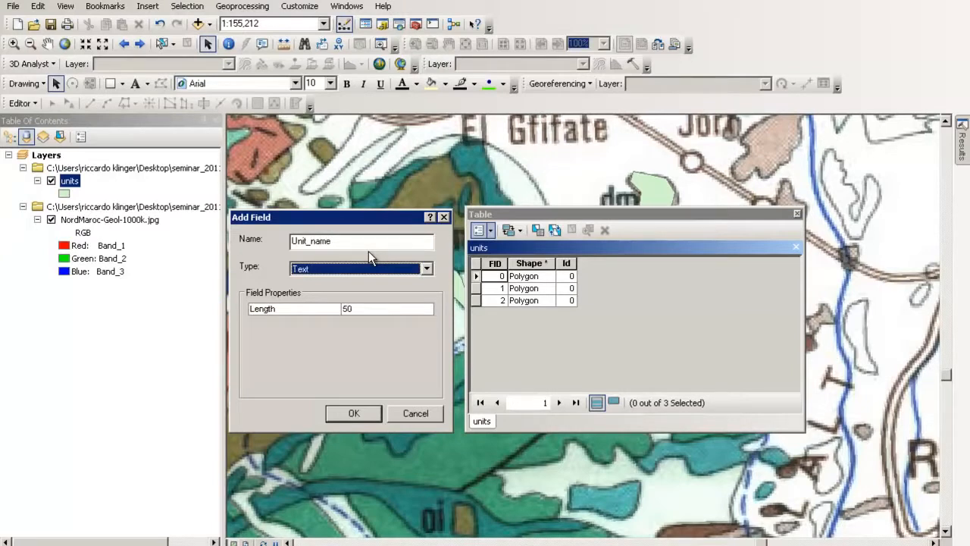
key(Tab)
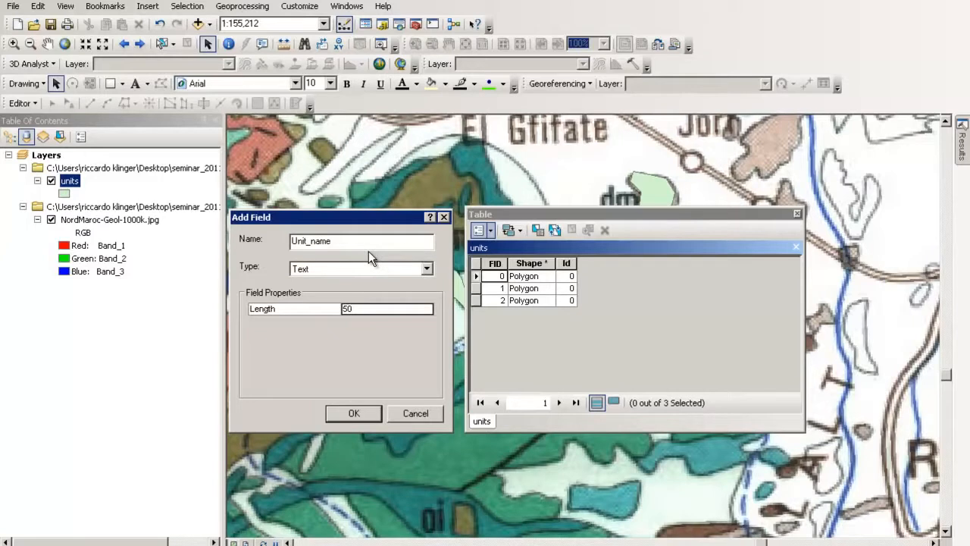
double_click(345, 309)
text(10)
click(354, 414)
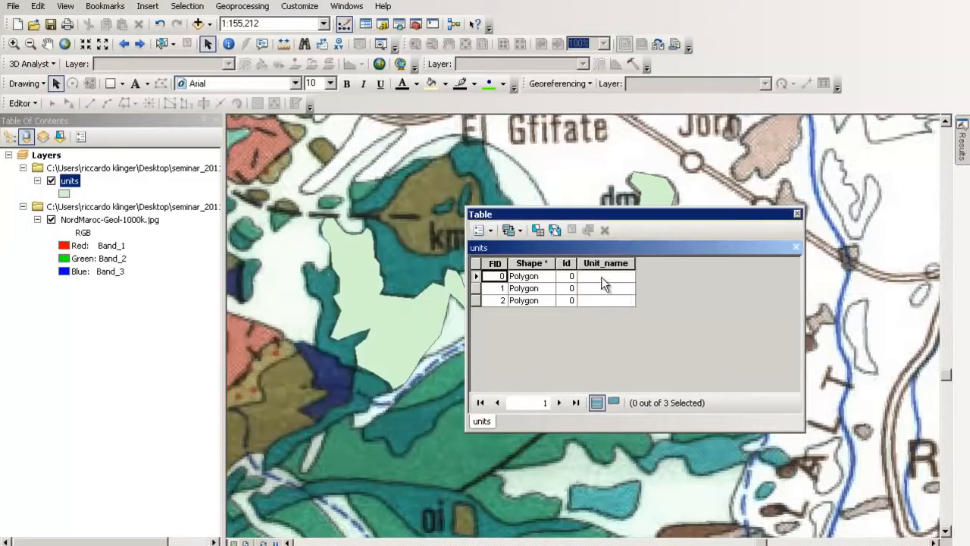
Step: Add a Float field named area_qkm to the units attribute table
click(483, 229)
click(531, 304)
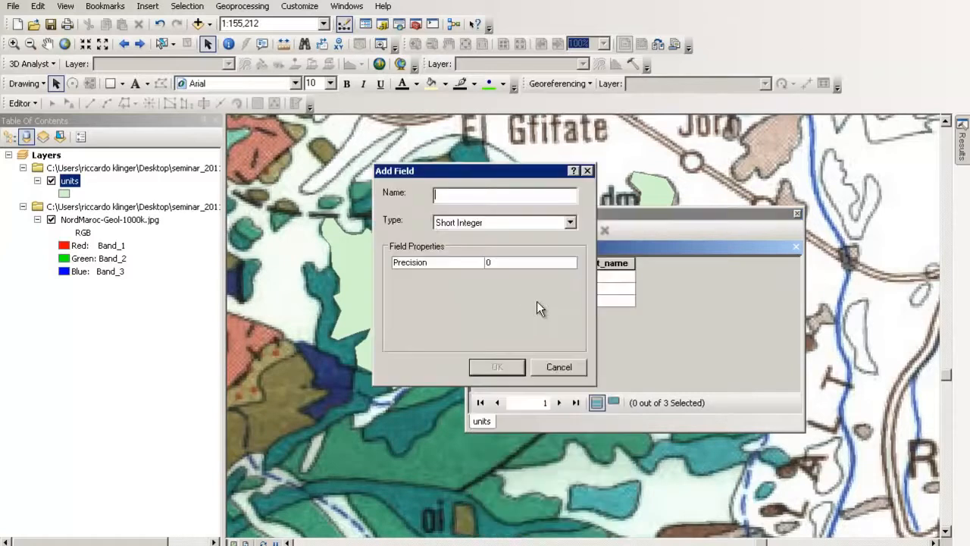
text(area_sqkm)
click(525, 225)
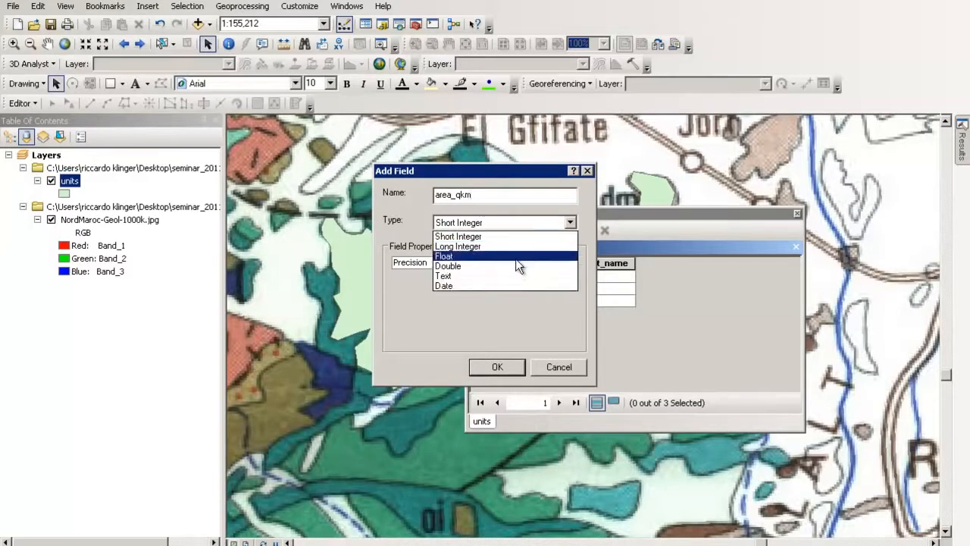
click(516, 257)
click(509, 368)
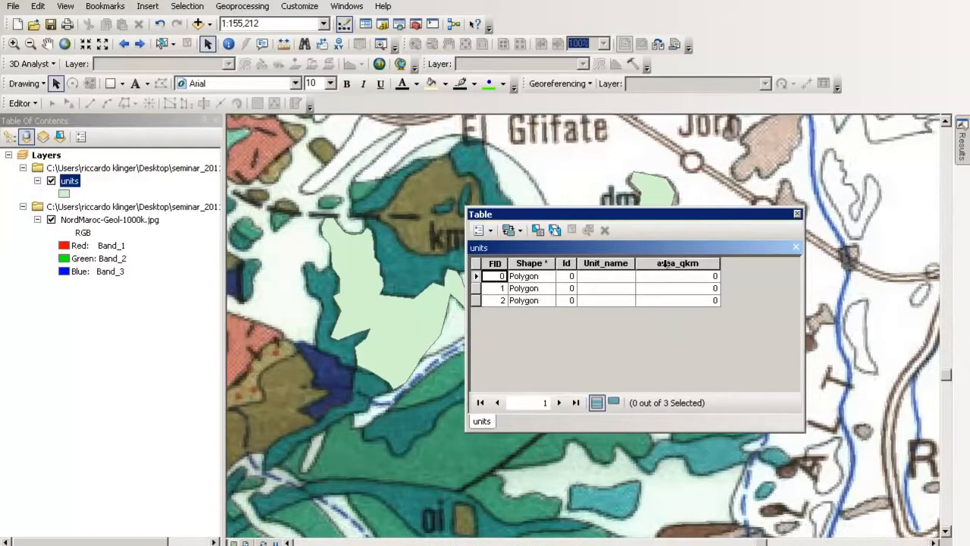
Step: Start an edit session on the units layer and move the attribute table off the digitized polygons
click(22, 104)
click(38, 121)
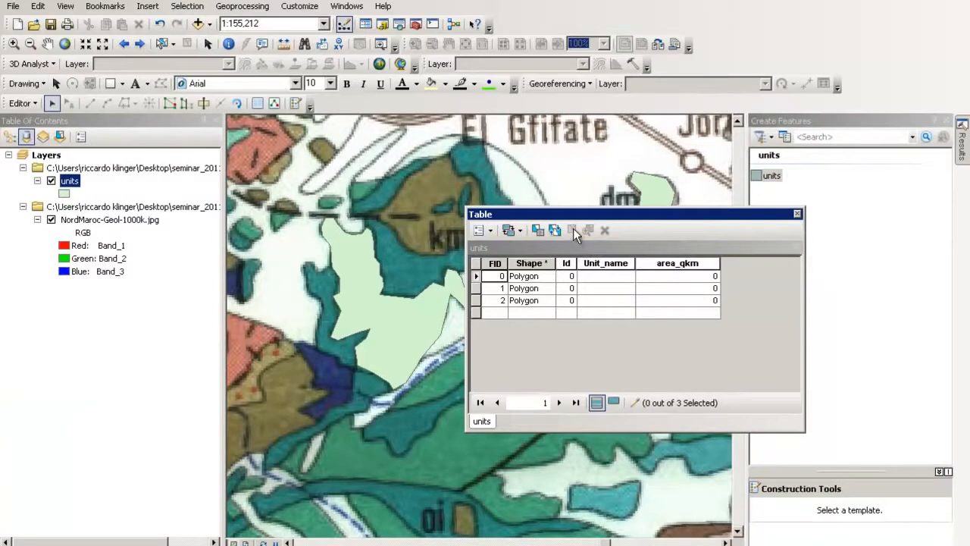
click(773, 175)
click(614, 276)
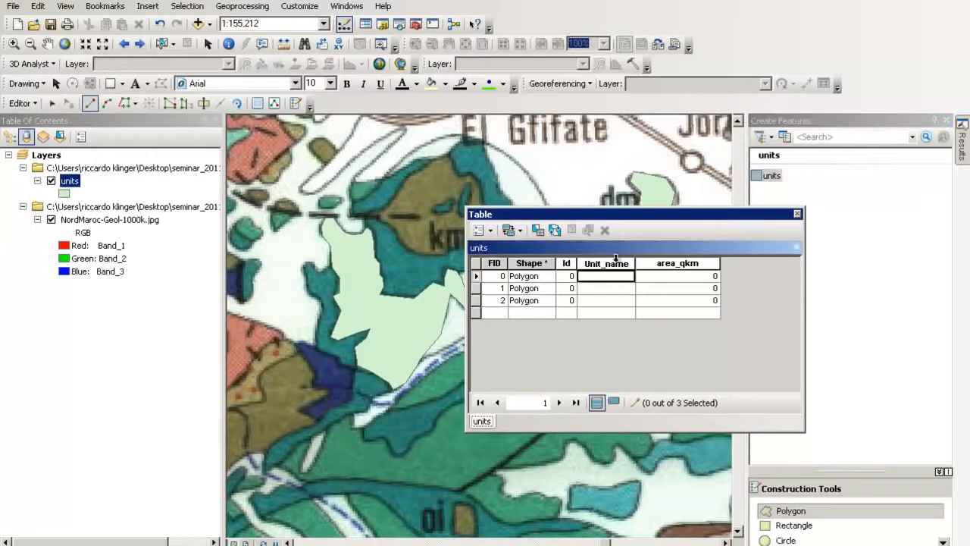
drag(618, 215, 733, 291)
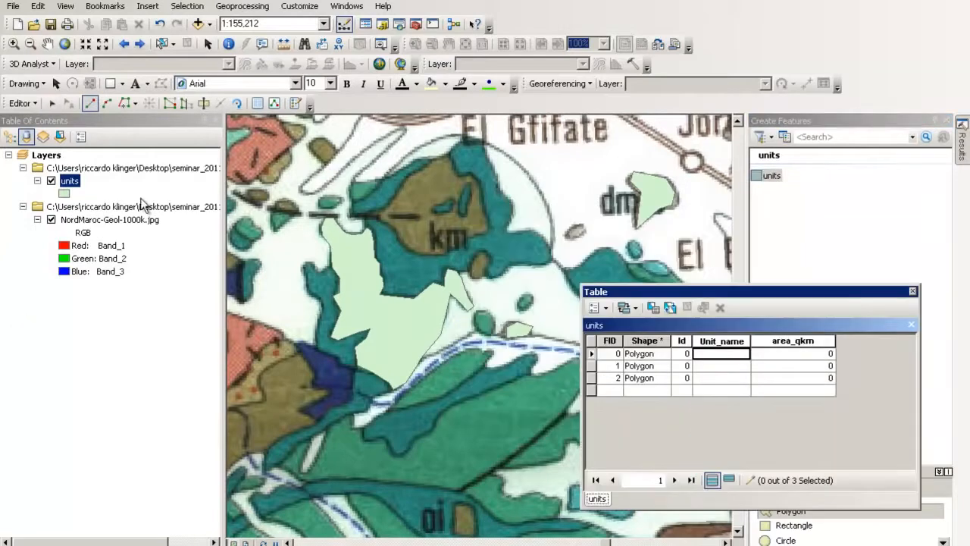
Step: Briefly hide the units layer to read the large polygon's map label, and enter OS as the first record's Unit_name
click(51, 182)
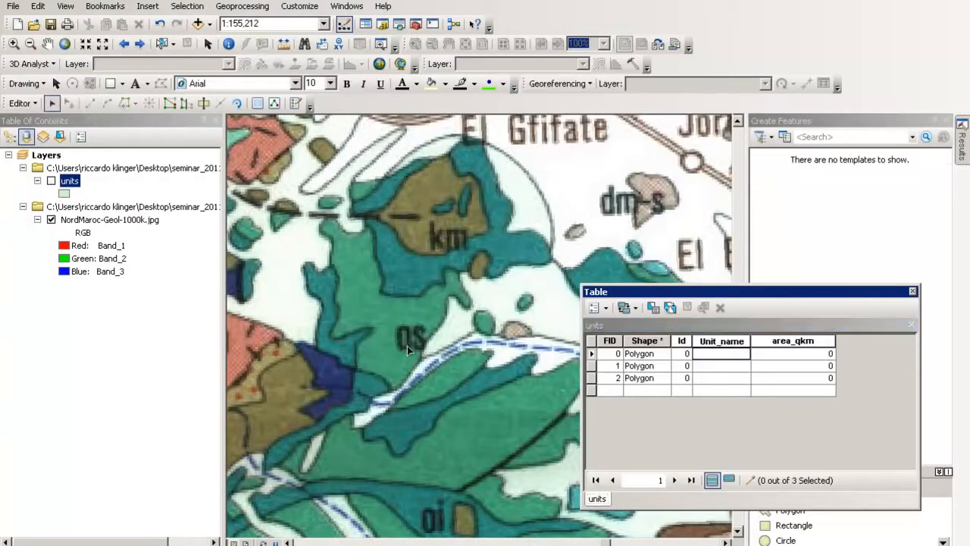
click(51, 181)
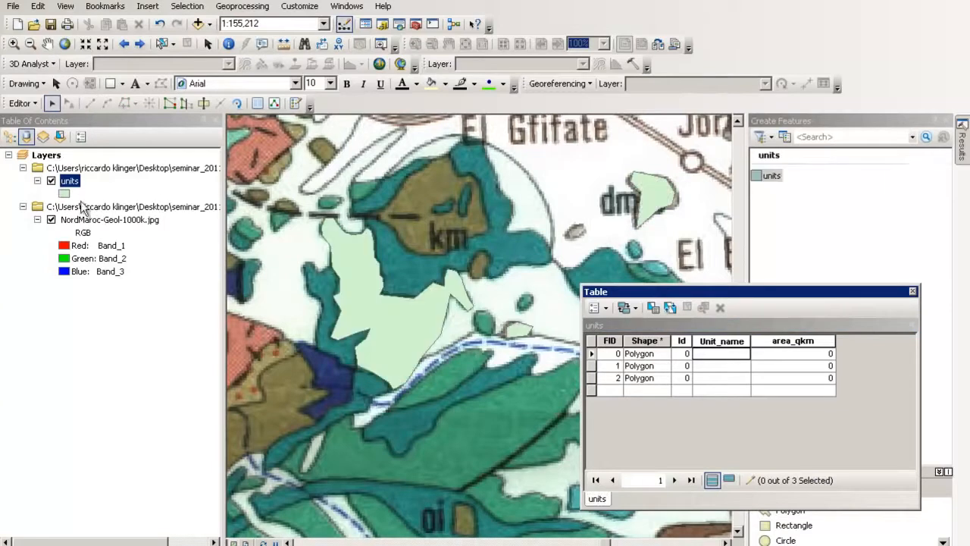
click(739, 354)
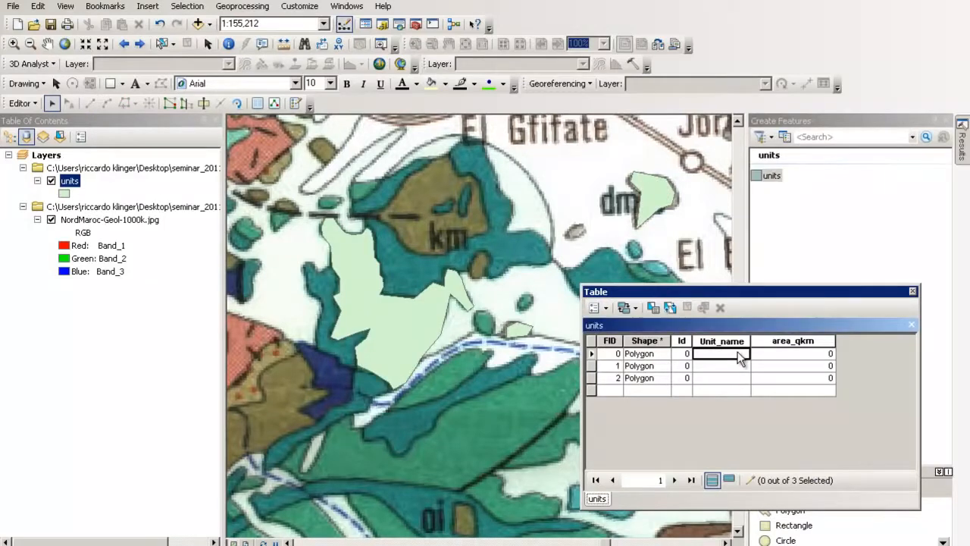
text(OS)
Step: Check the second map label beneath the units layer and enter dm-S as Unit_name for the records with FID 1 and 2
click(51, 181)
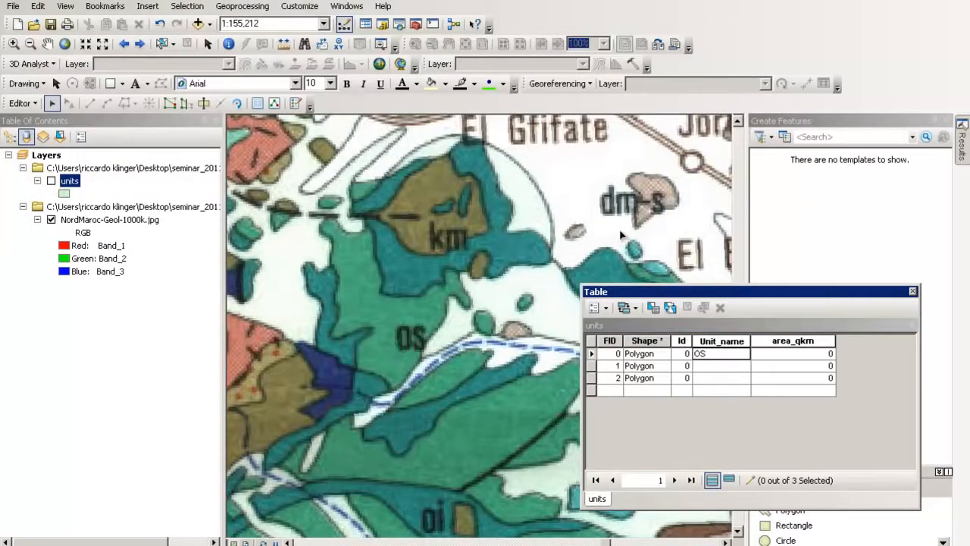
click(51, 181)
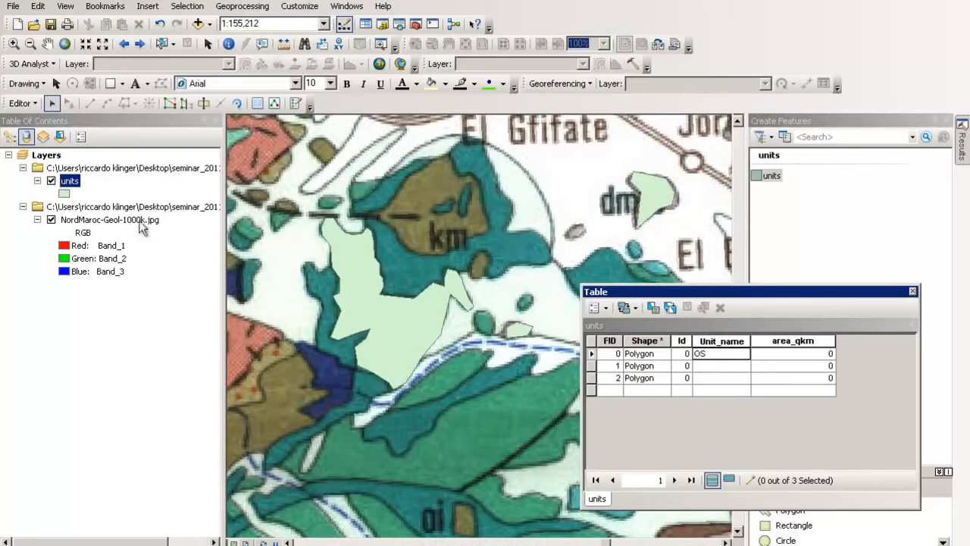
click(735, 367)
text(dm-S)
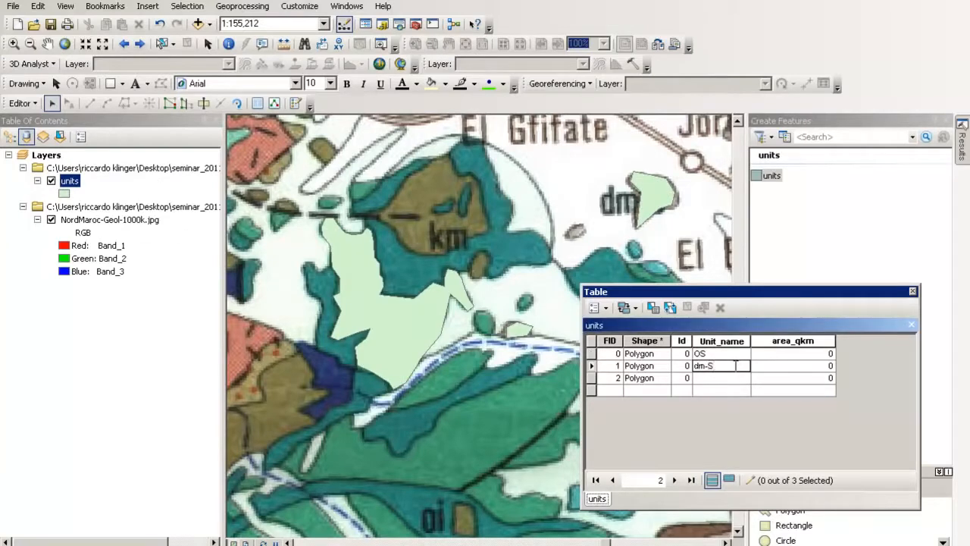
drag(735, 366, 682, 357)
key(ctrl+c)
click(726, 379)
key(ctrl+v)
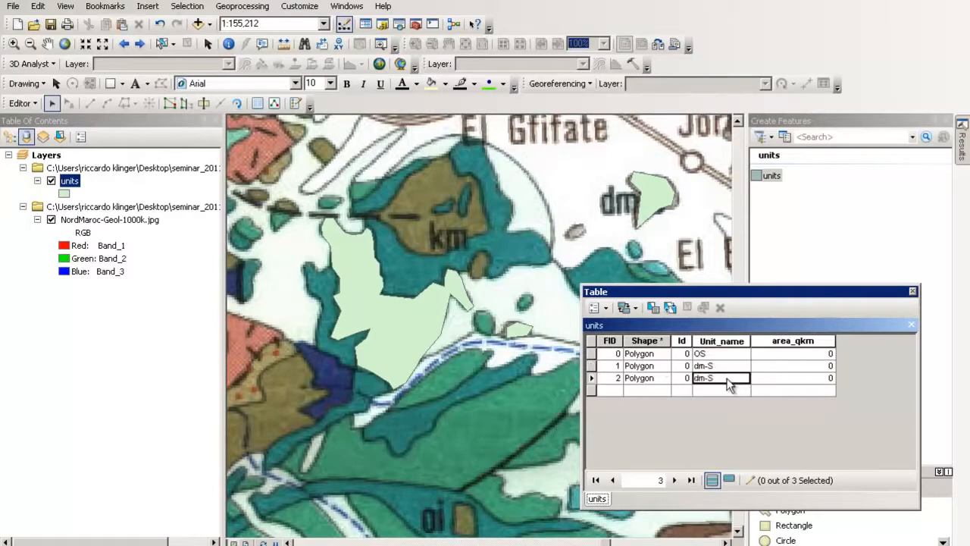
click(745, 391)
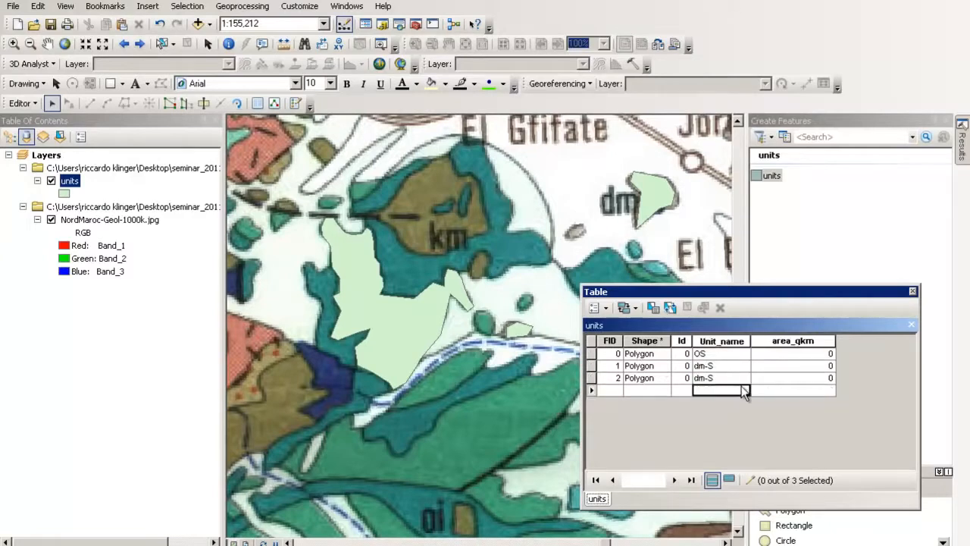
Step: Calculate the polygon areas into the area_qkm field in square kilometers, using the data source's coordinate system
right_click(791, 340)
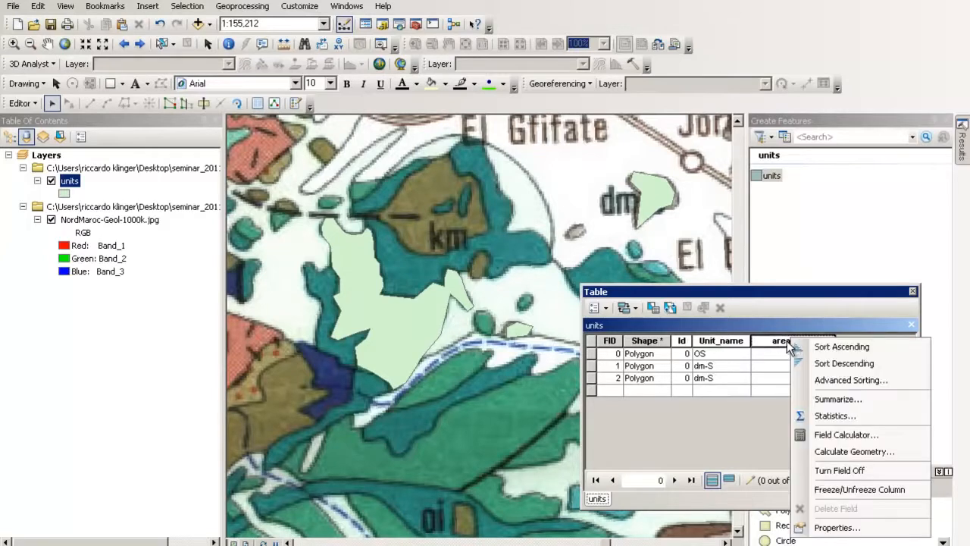
click(867, 450)
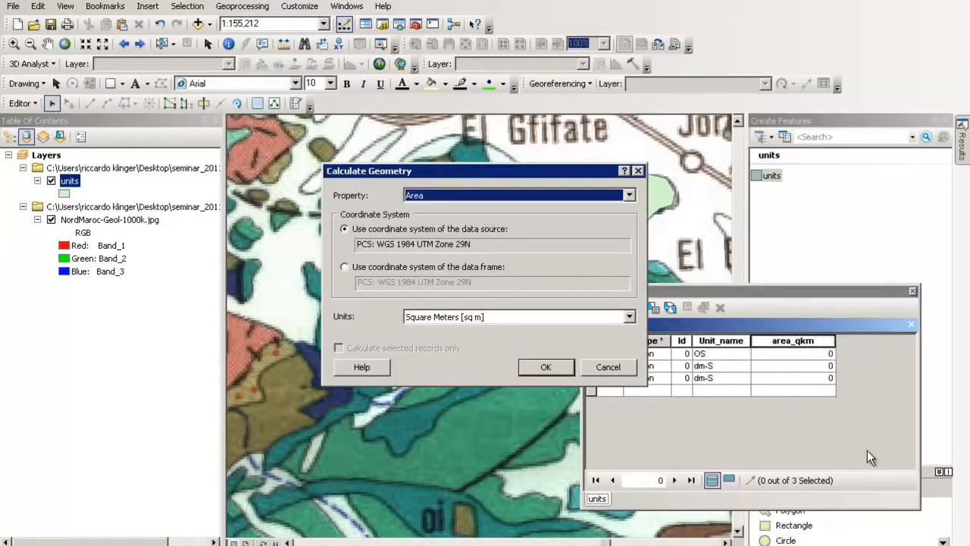
click(435, 195)
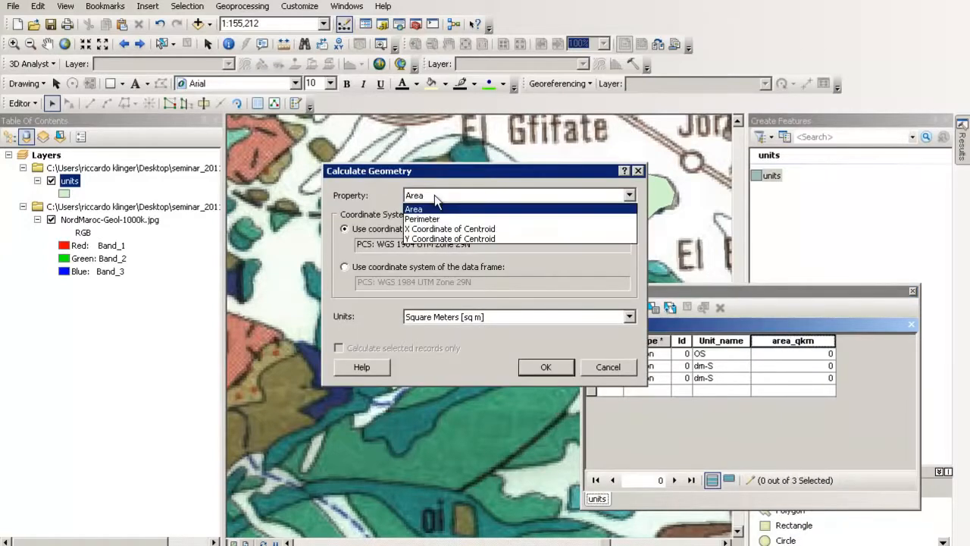
click(428, 209)
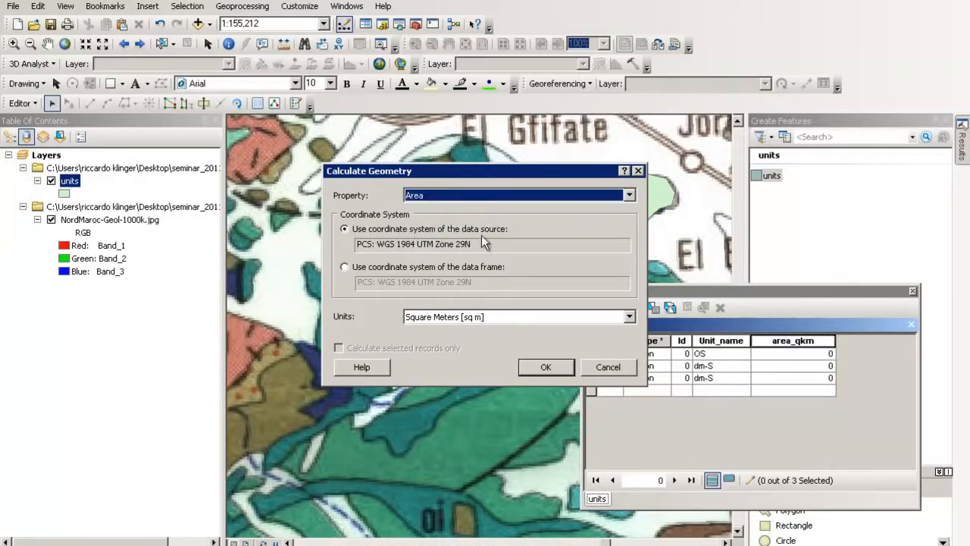
click(460, 322)
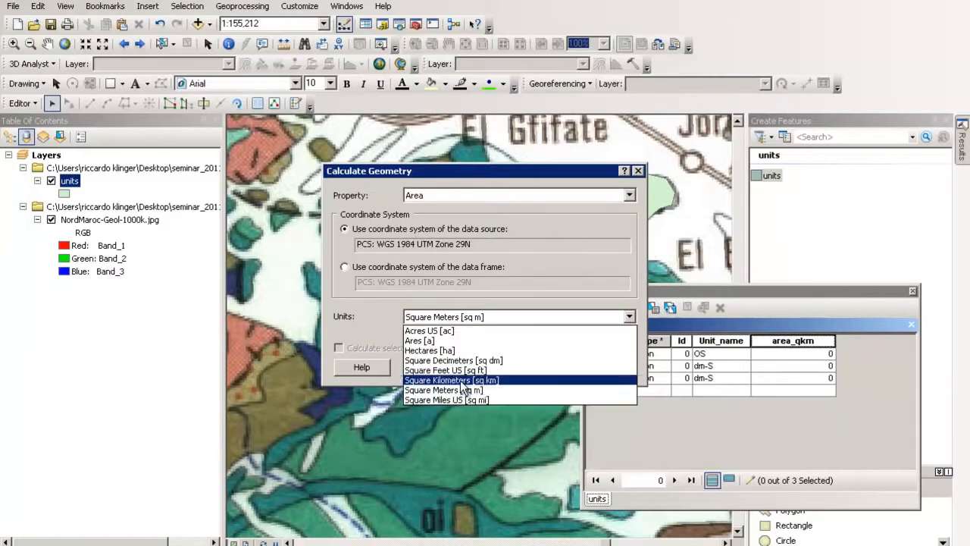
click(459, 380)
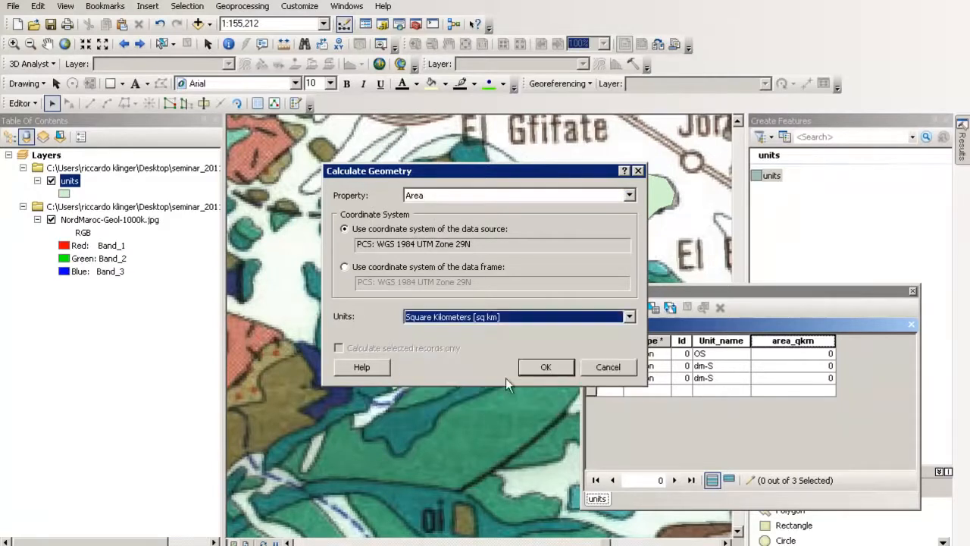
click(545, 368)
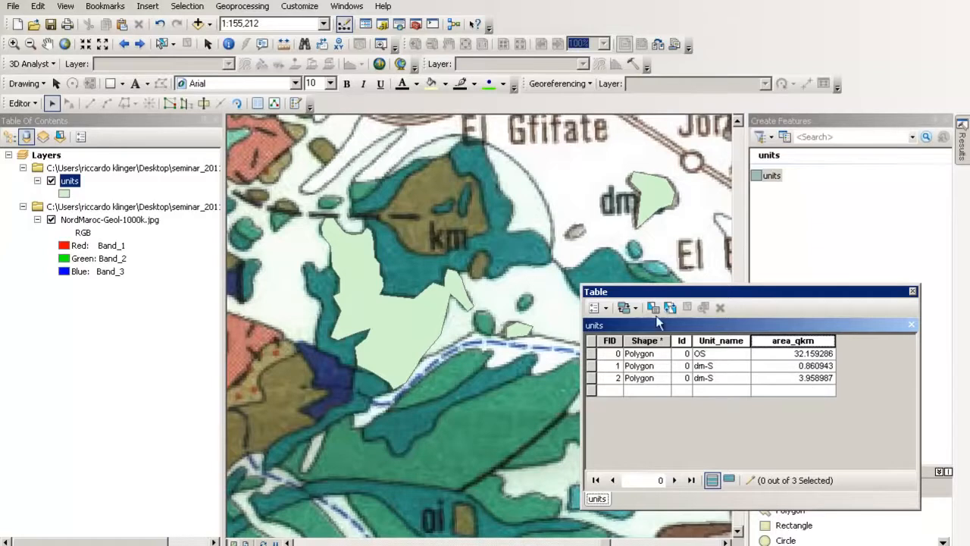
Step: Close the attribute table and select the dm-s polygon on the map
click(912, 292)
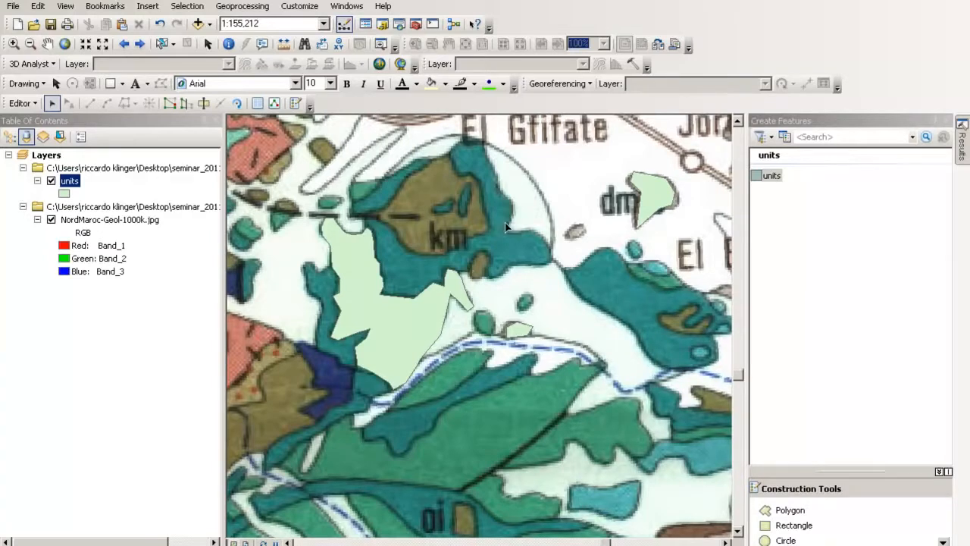
click(69, 187)
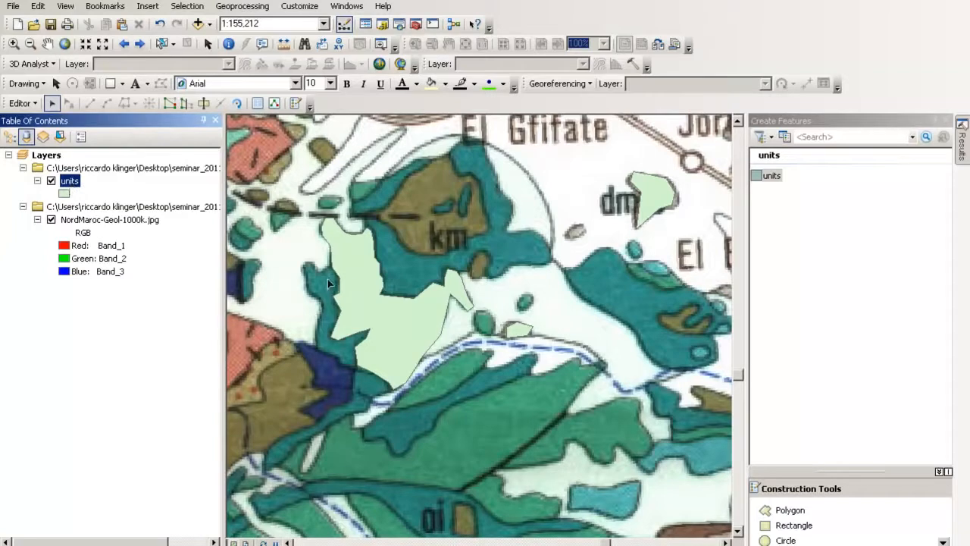
click(351, 286)
click(645, 203)
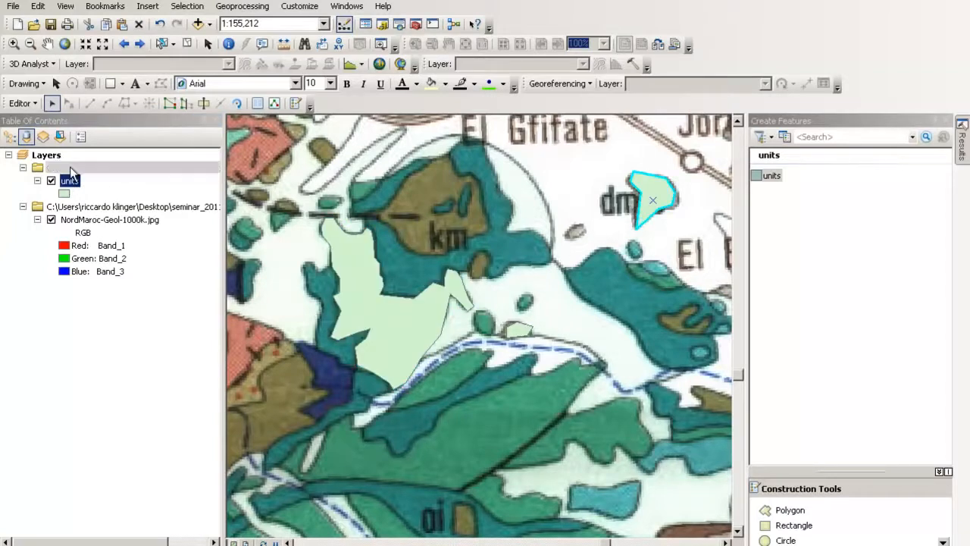
Step: Stop the edit session on the units layer and save the edits
click(30, 103)
click(51, 136)
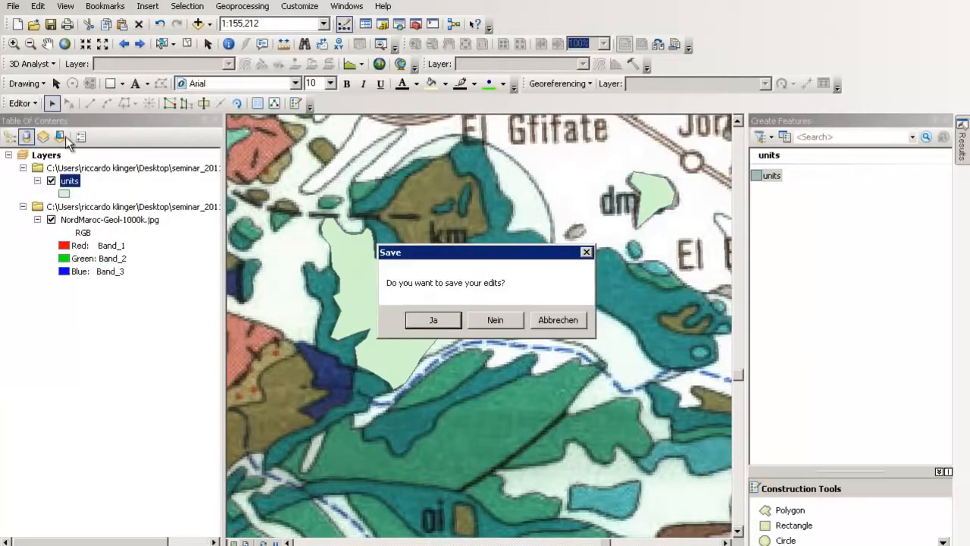
click(438, 315)
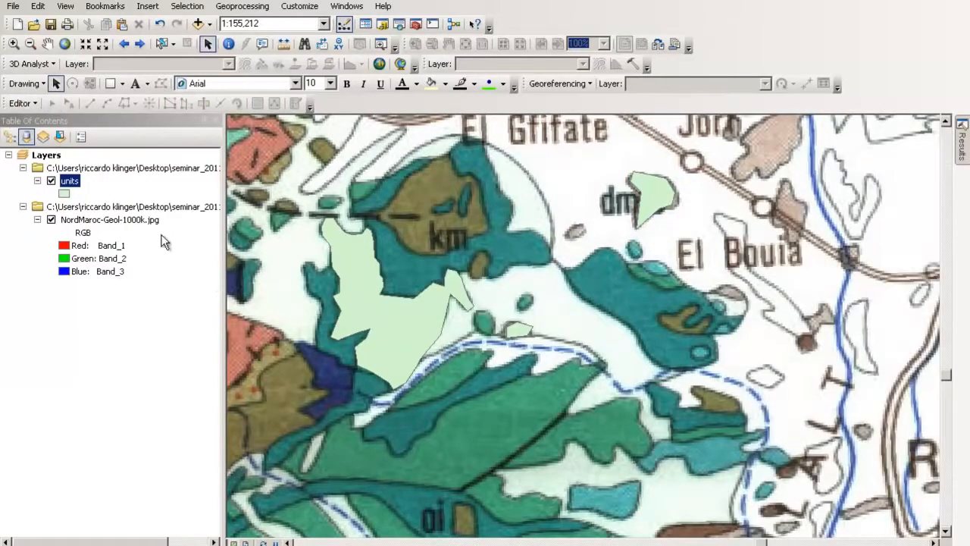
Step: Symbolize the units layer by unique values of the Unit_name field, adding all values as categories
double_click(70, 185)
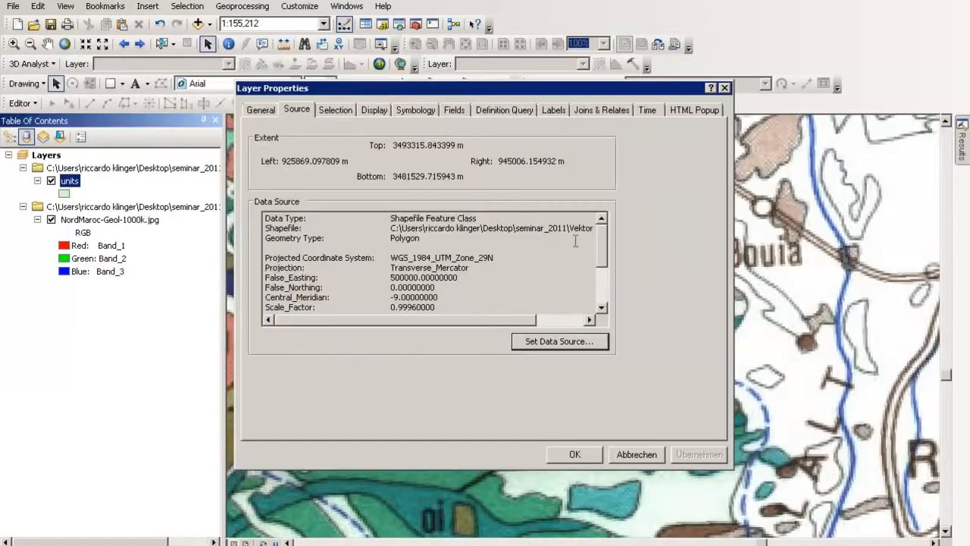
click(418, 109)
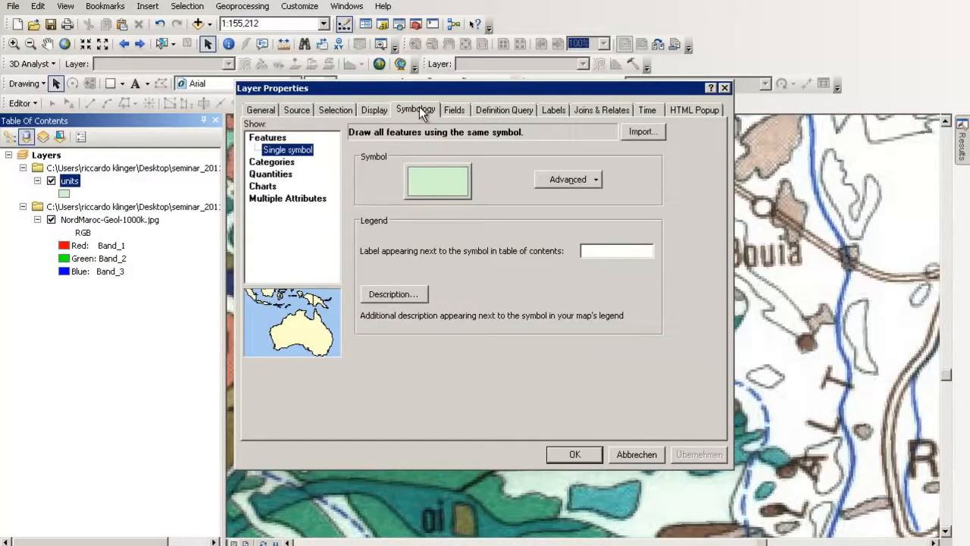
click(275, 162)
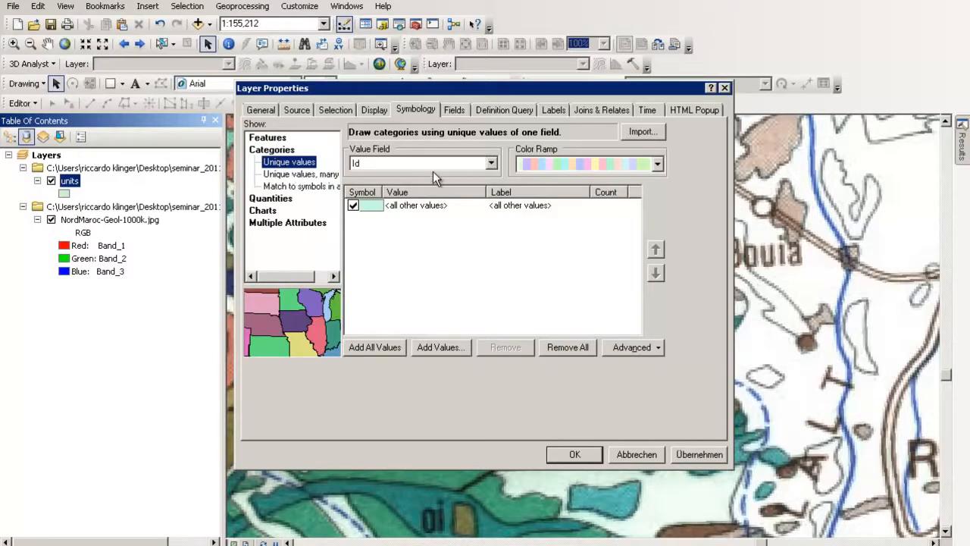
click(409, 162)
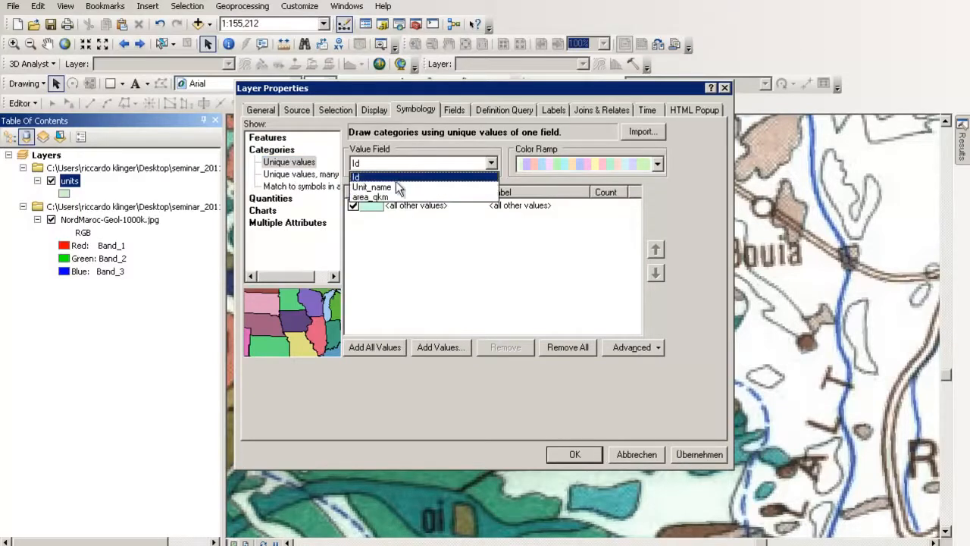
click(414, 187)
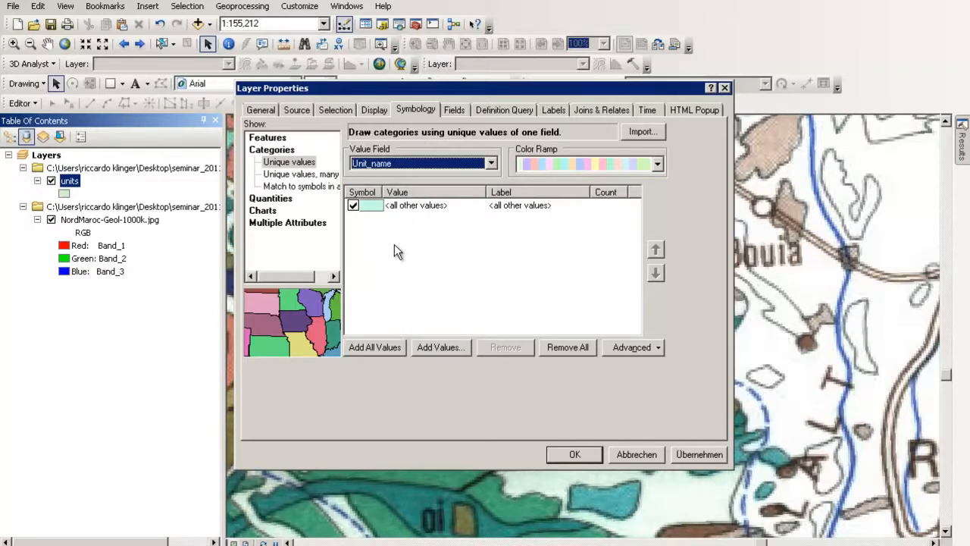
click(389, 350)
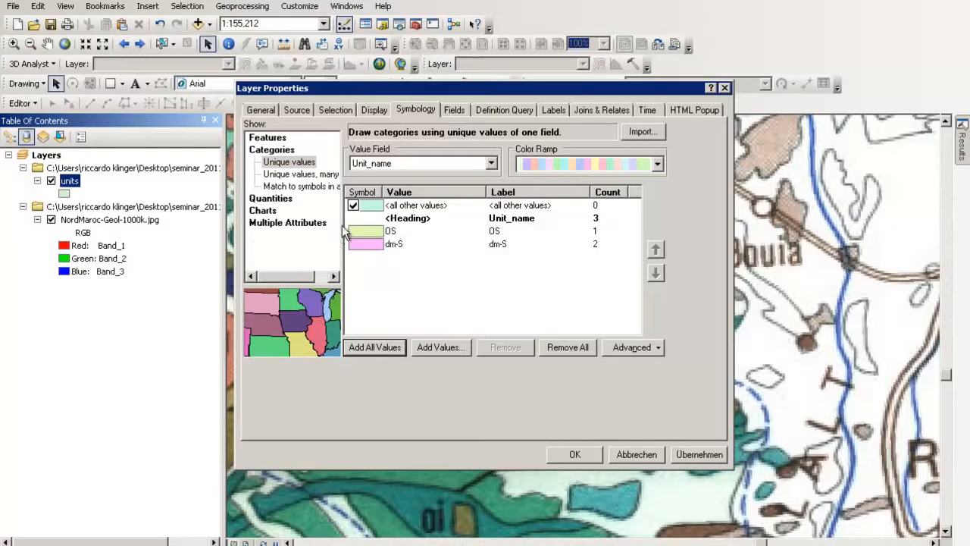
click(582, 454)
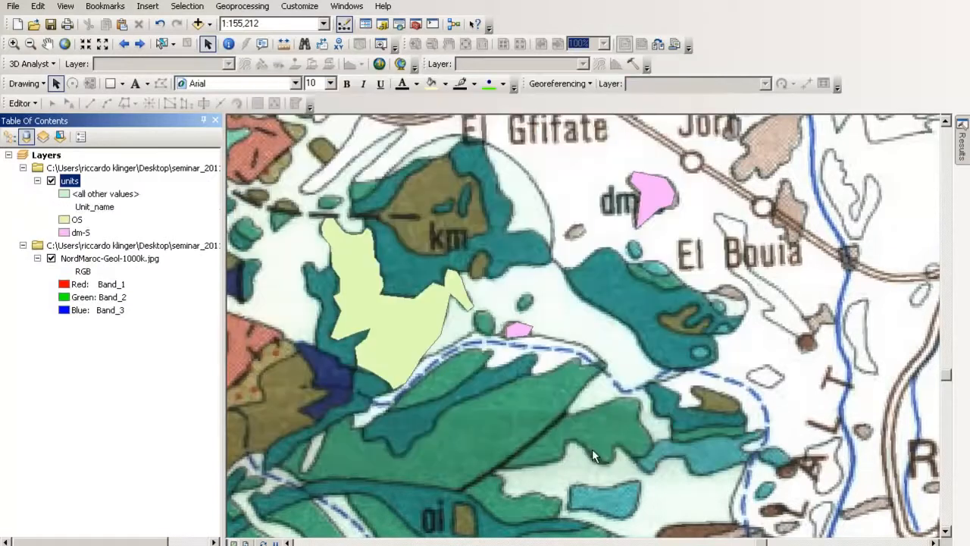
click(410, 310)
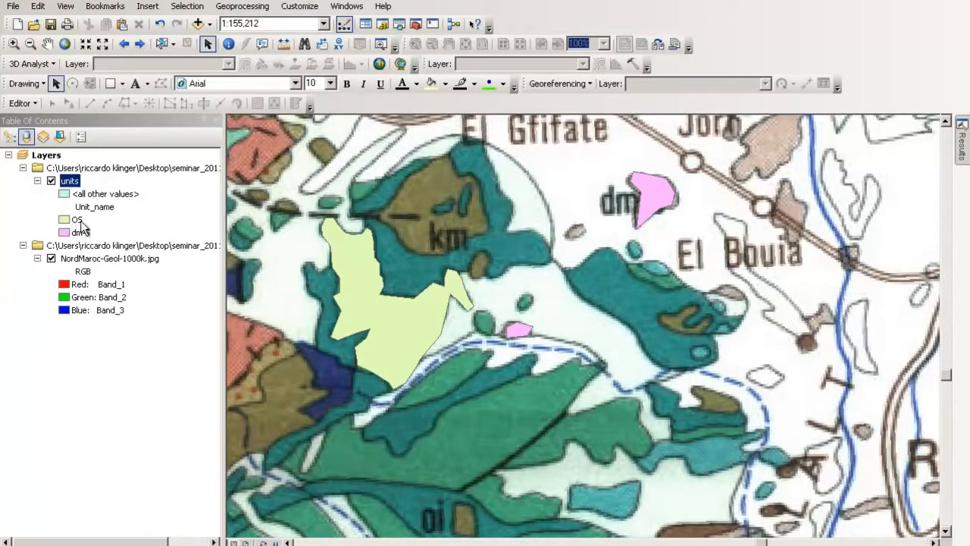
Step: Give the OS category the Med Yellow fill symbol and add a second symbol layer on top of it
double_click(70, 180)
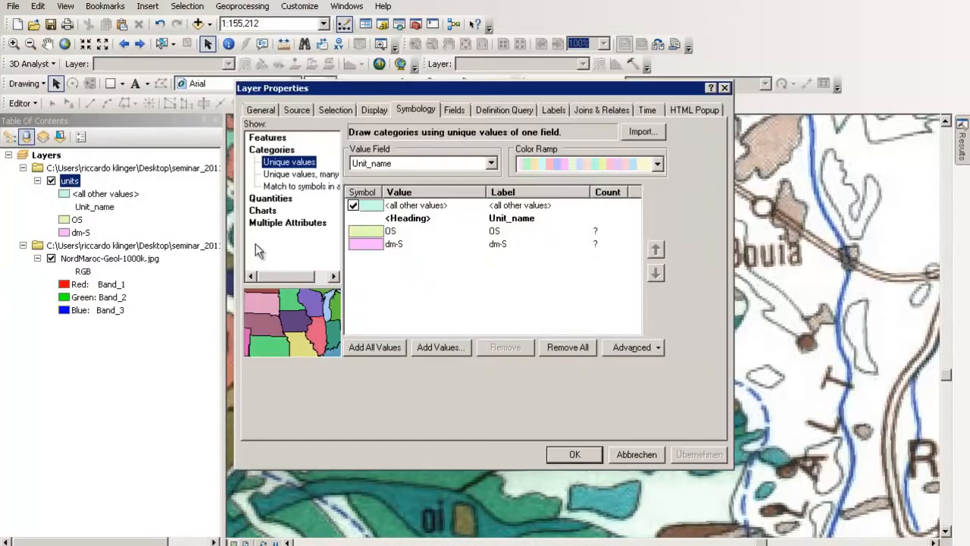
double_click(361, 229)
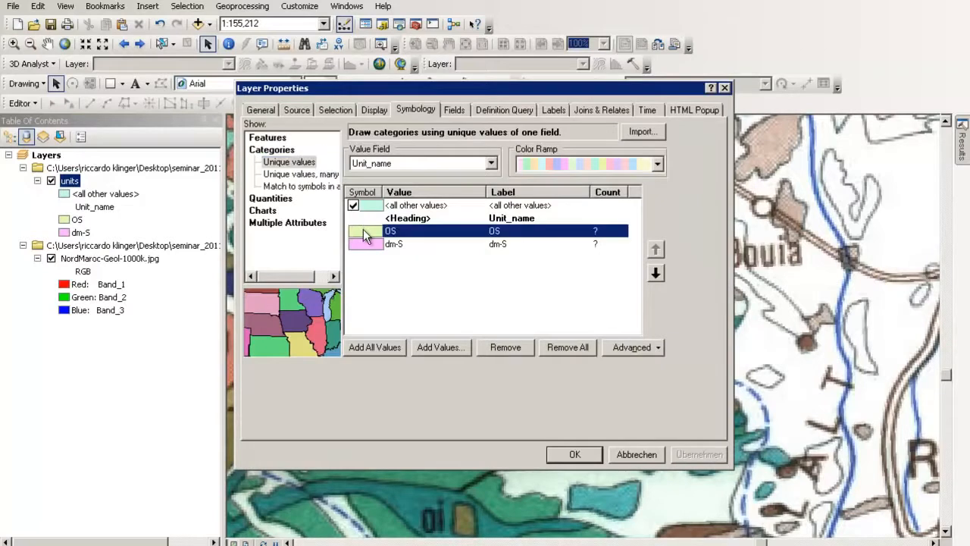
drag(529, 209, 528, 292)
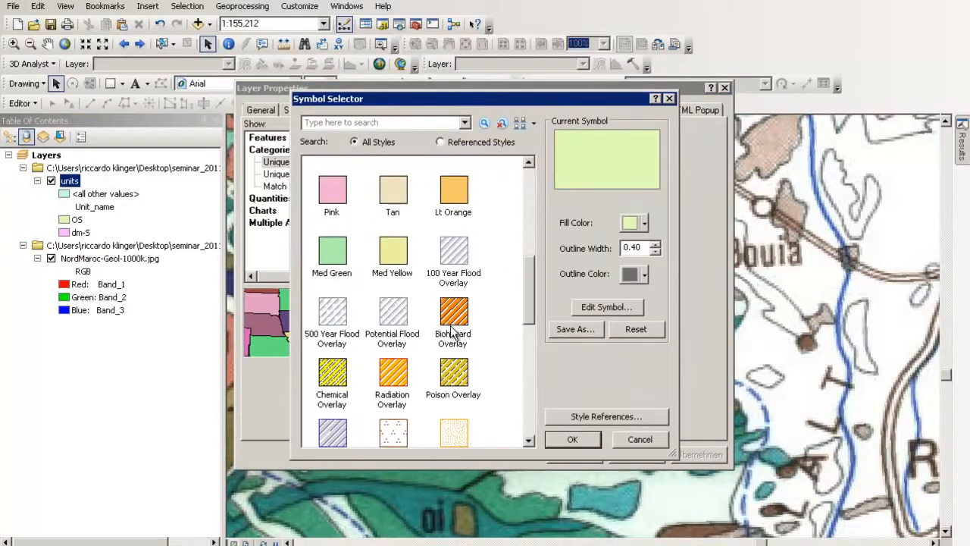
click(393, 250)
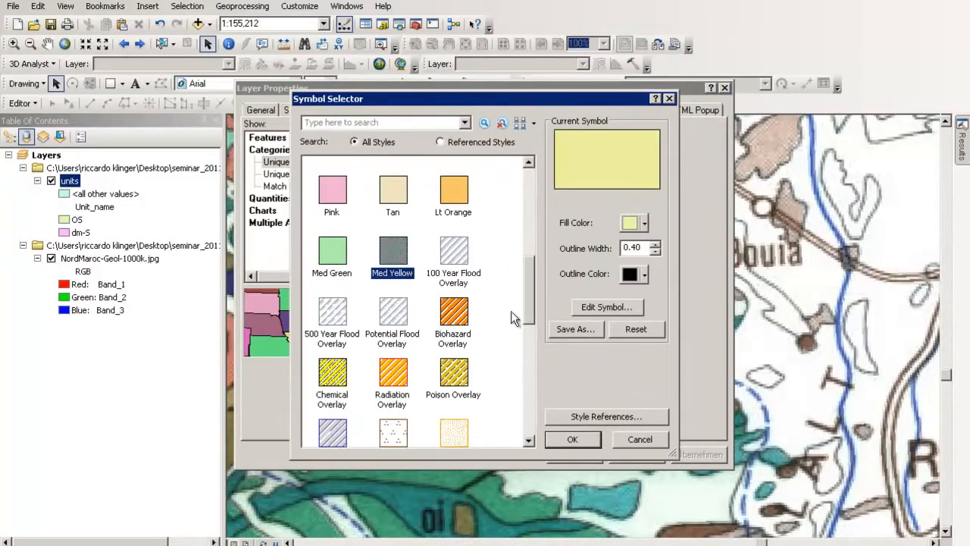
click(611, 307)
click(254, 378)
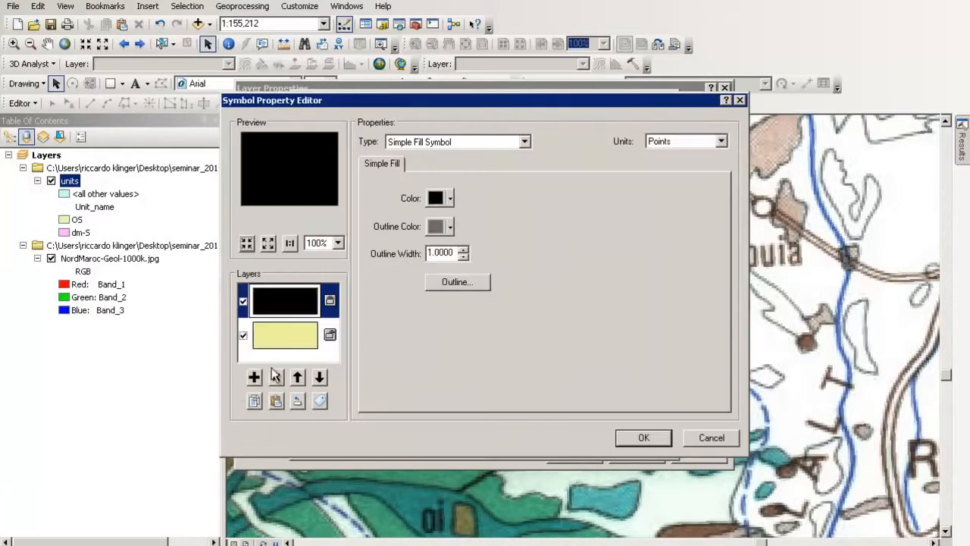
Step: Try a Marker Fill Symbol for the new symbol layer and check its offset and separation settings
click(421, 141)
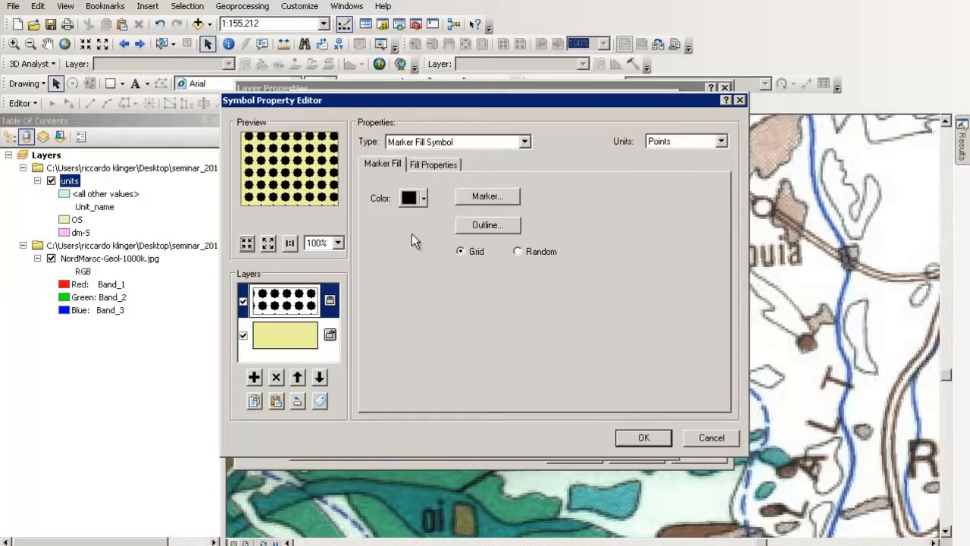
click(425, 165)
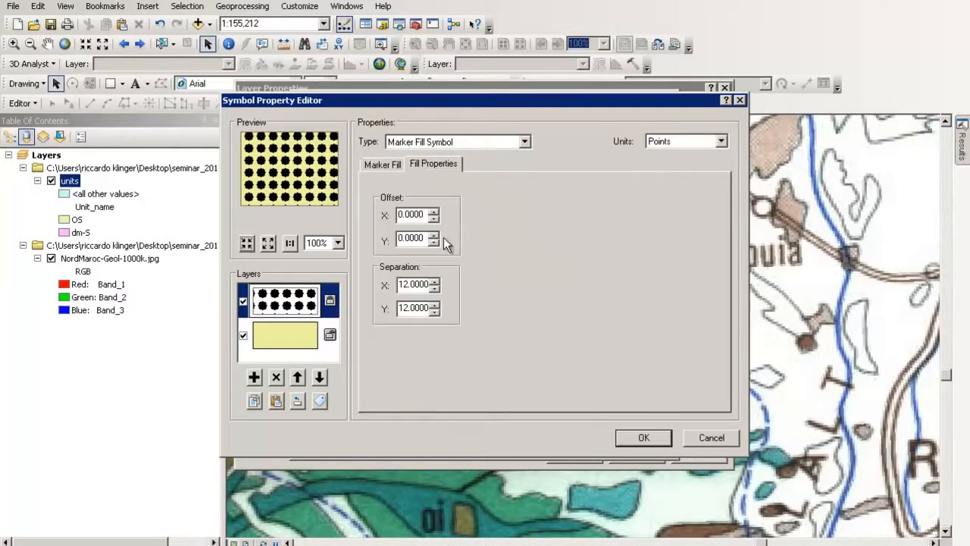
click(403, 163)
Step: Make the OS symbol's upper layer a Line Fill Symbol with an angle of 20 and apply the symbology
click(431, 142)
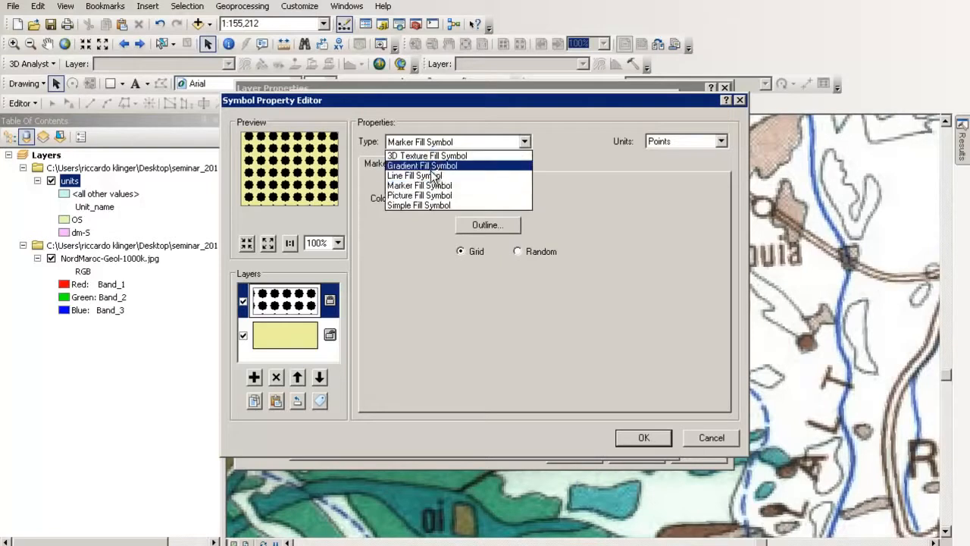
click(429, 172)
drag(431, 229, 454, 232)
click(428, 228)
key(BackSpace)
text(20)
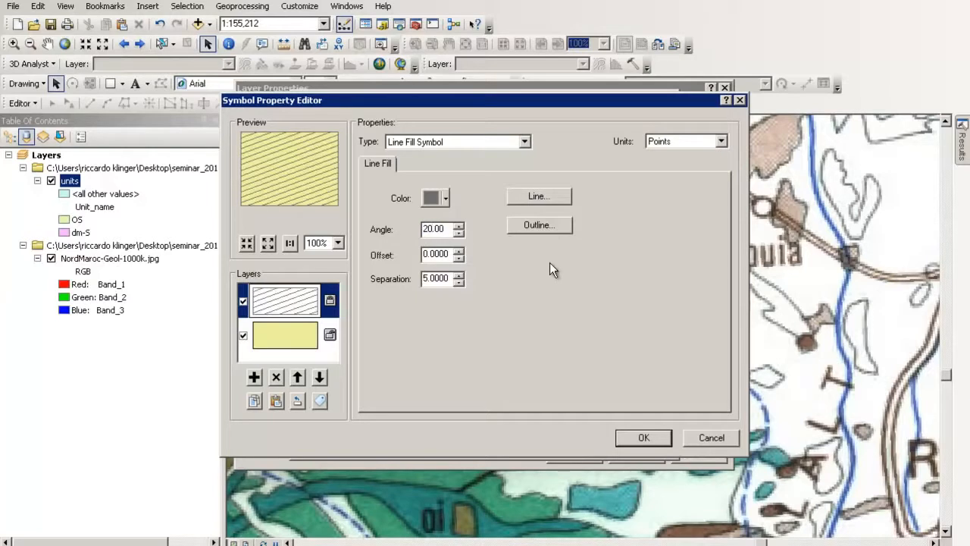
click(657, 440)
click(588, 440)
click(576, 454)
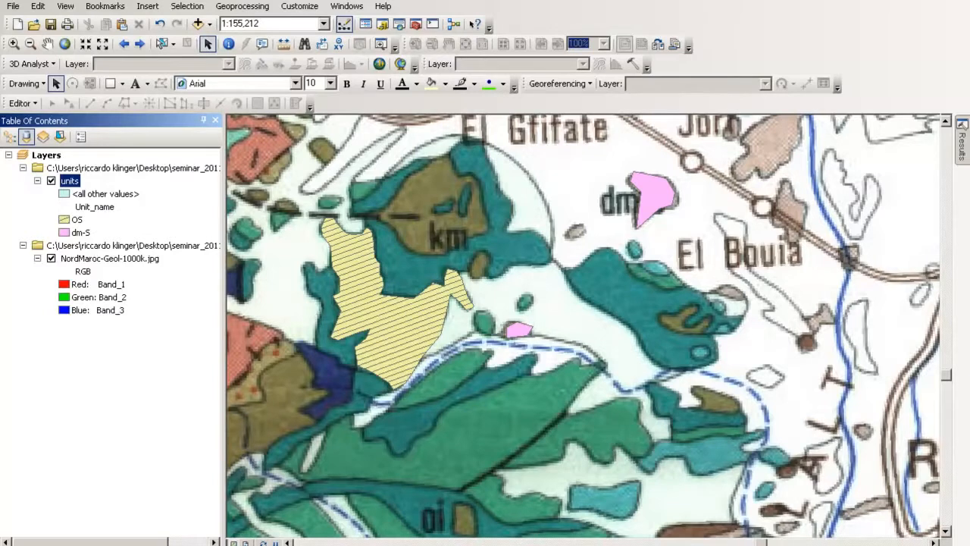
Step: Preview the map page in layout view and return to data view
click(246, 543)
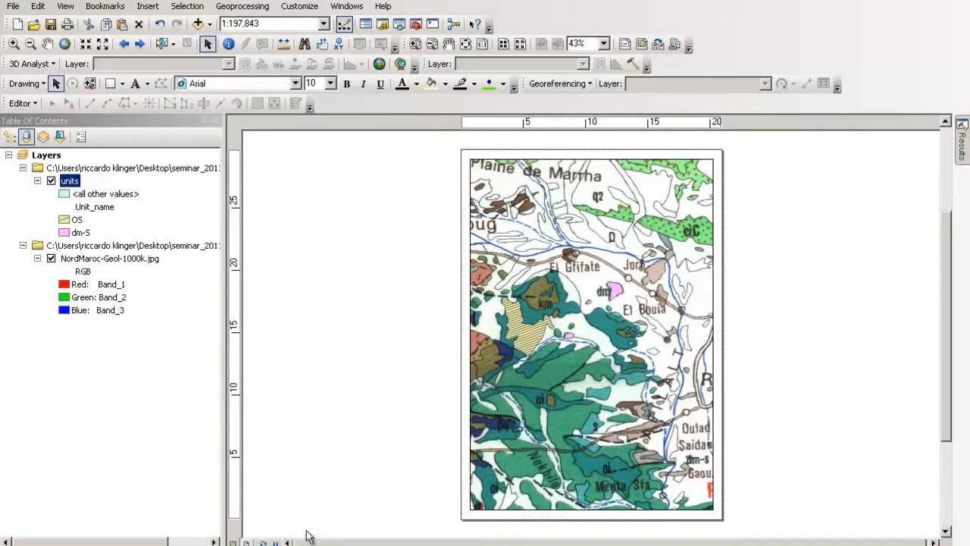
click(234, 543)
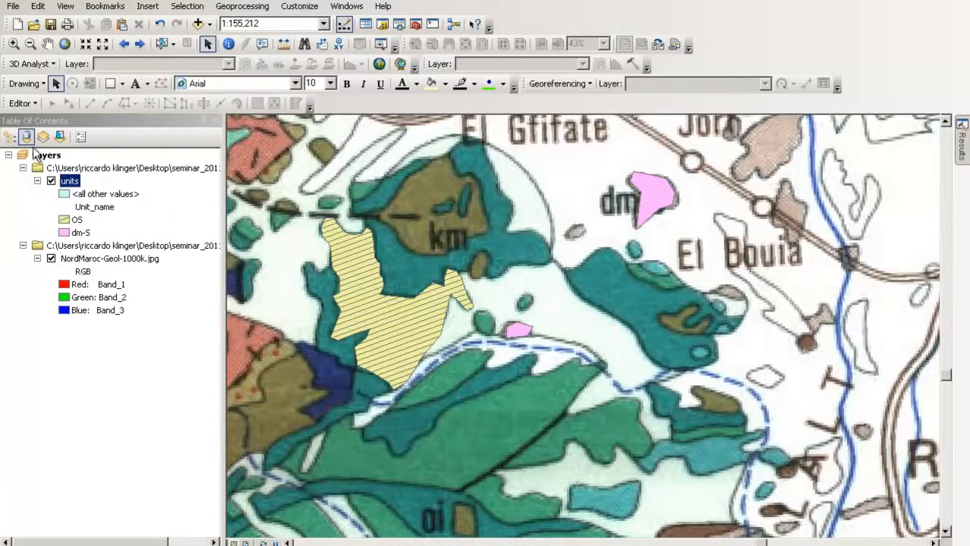
Step: Start a new edit session and choose the units template for drawing a polygon with straight segments
click(22, 103)
click(47, 117)
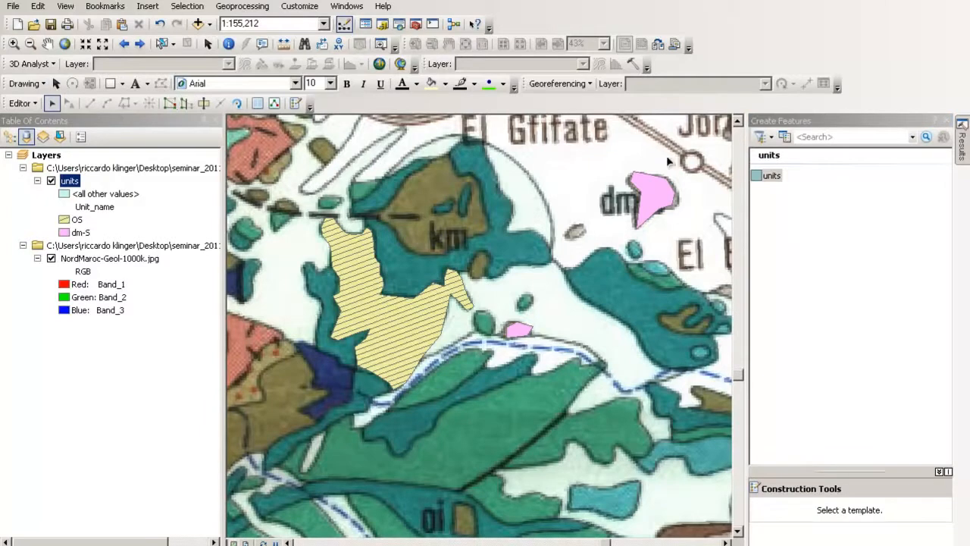
click(768, 177)
click(90, 103)
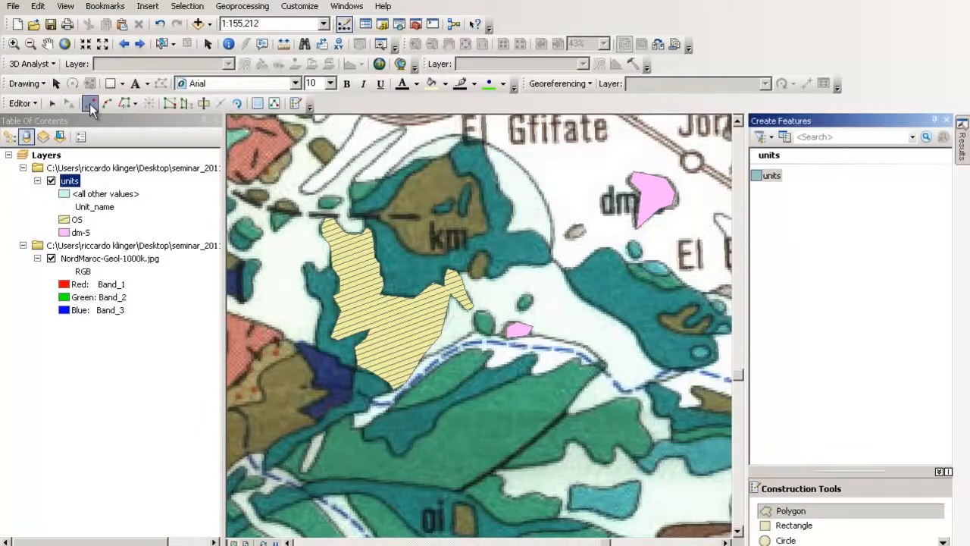
Step: Digitize the brown km unit north of the OS polygon as a new polygon, tracing its outline on the map
click(448, 155)
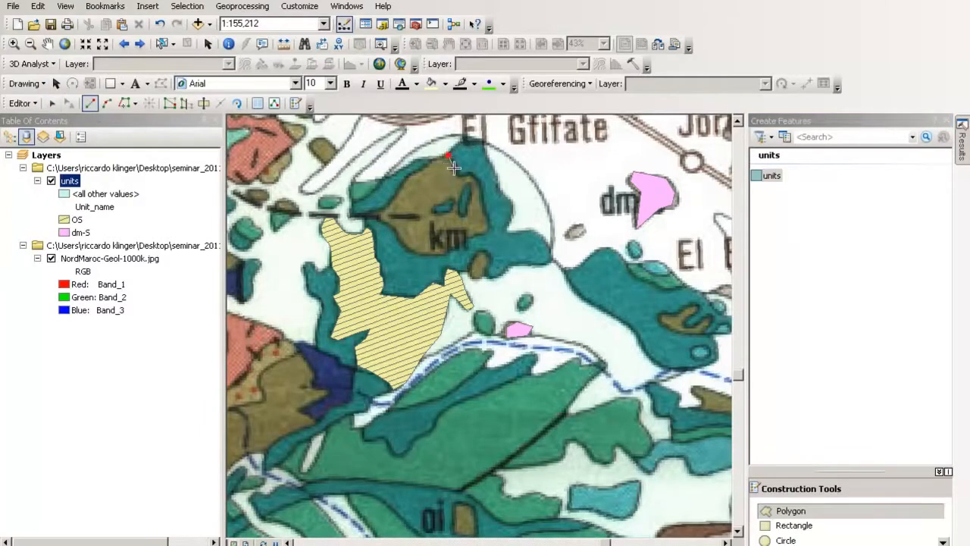
click(453, 171)
click(462, 176)
click(474, 180)
click(482, 188)
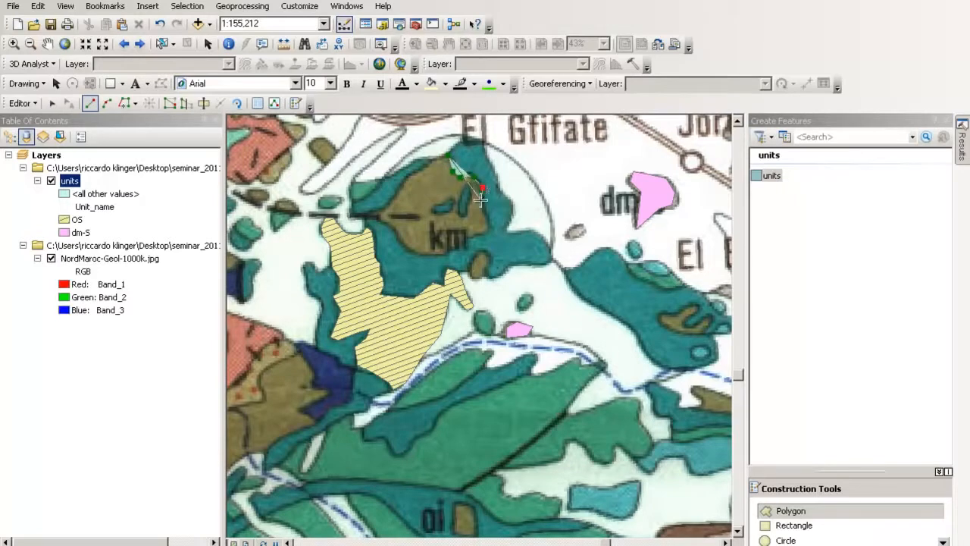
click(480, 200)
click(485, 220)
click(486, 230)
click(472, 241)
click(455, 247)
click(442, 257)
click(413, 254)
click(396, 241)
click(386, 230)
click(378, 219)
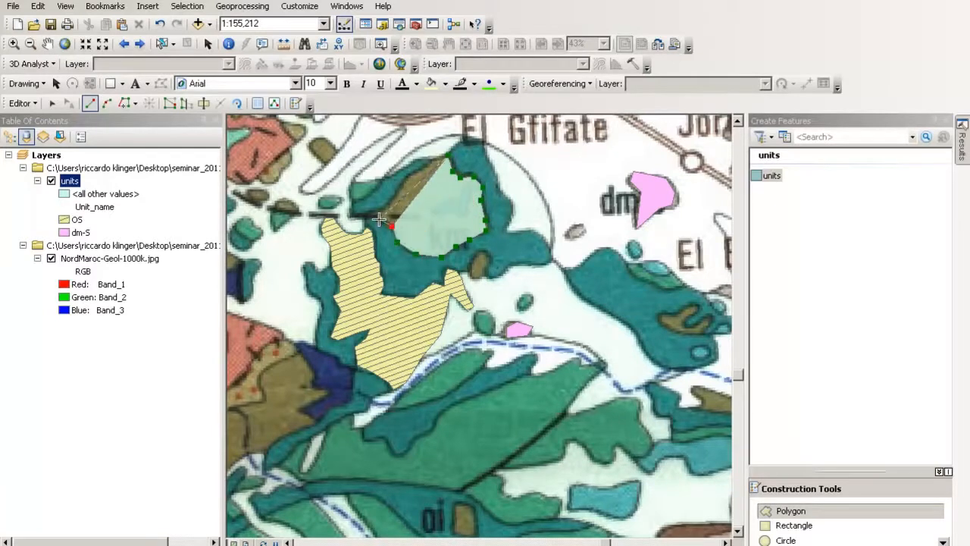
click(366, 219)
click(381, 206)
click(400, 201)
click(160, 24)
click(388, 206)
click(411, 175)
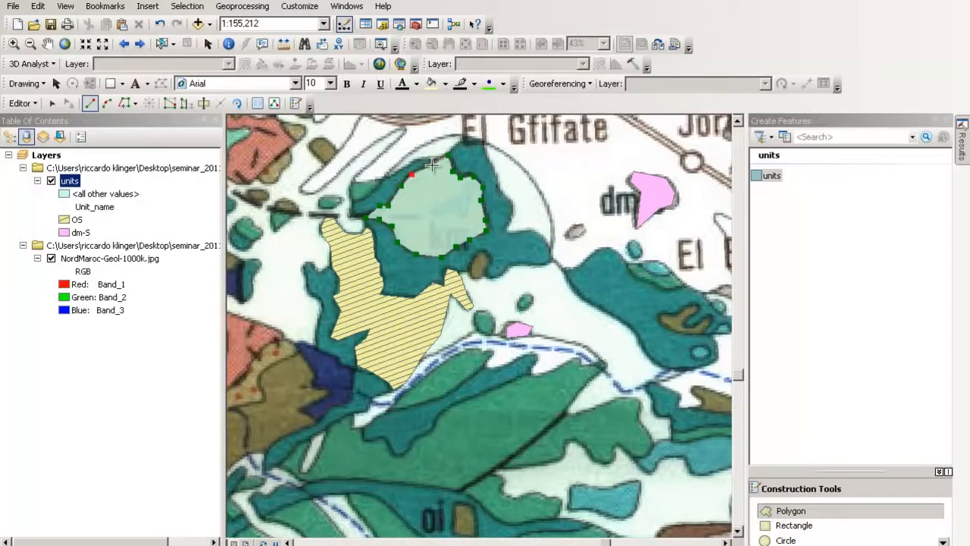
double_click(435, 163)
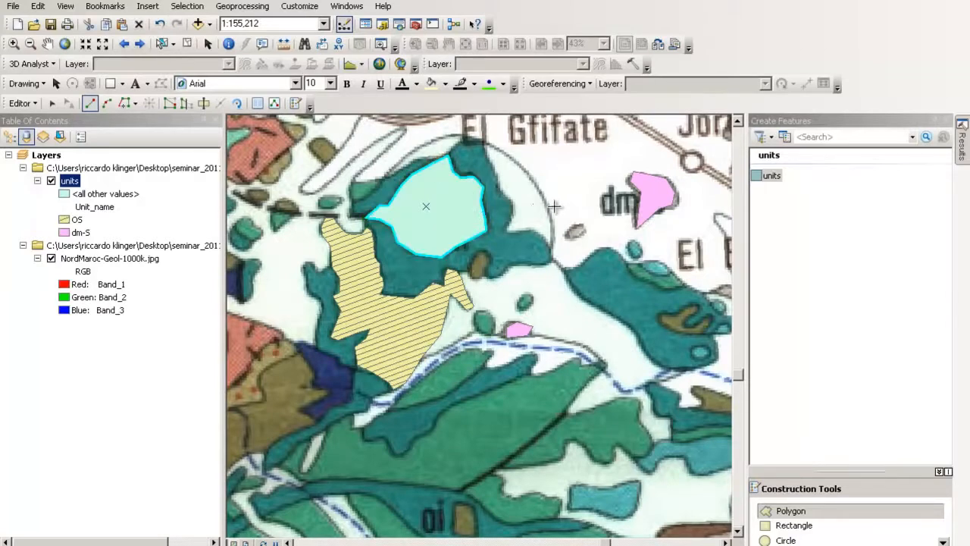
Step: Toggle the units layer off and on to examine the map label and small areas beneath the new polygon
click(56, 182)
click(51, 181)
click(52, 182)
click(52, 181)
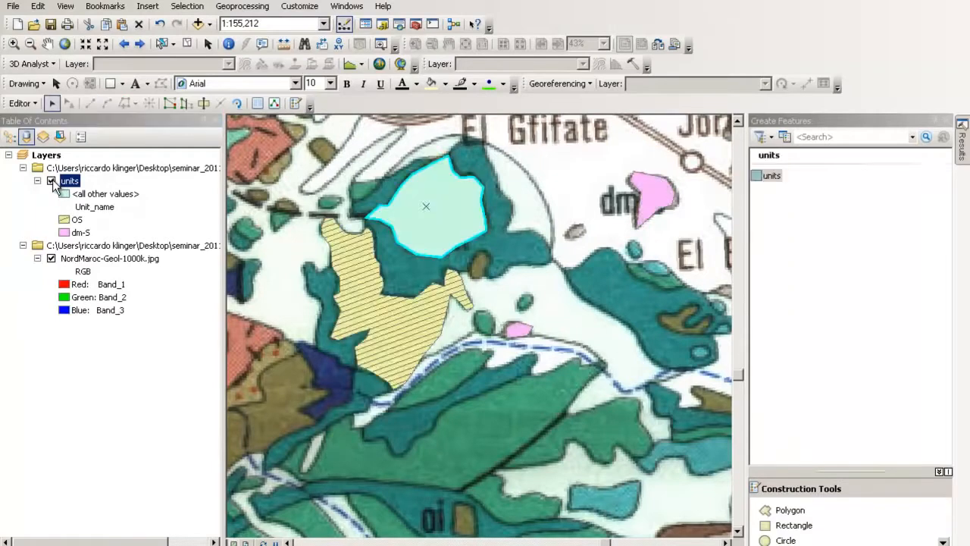
click(51, 182)
click(52, 182)
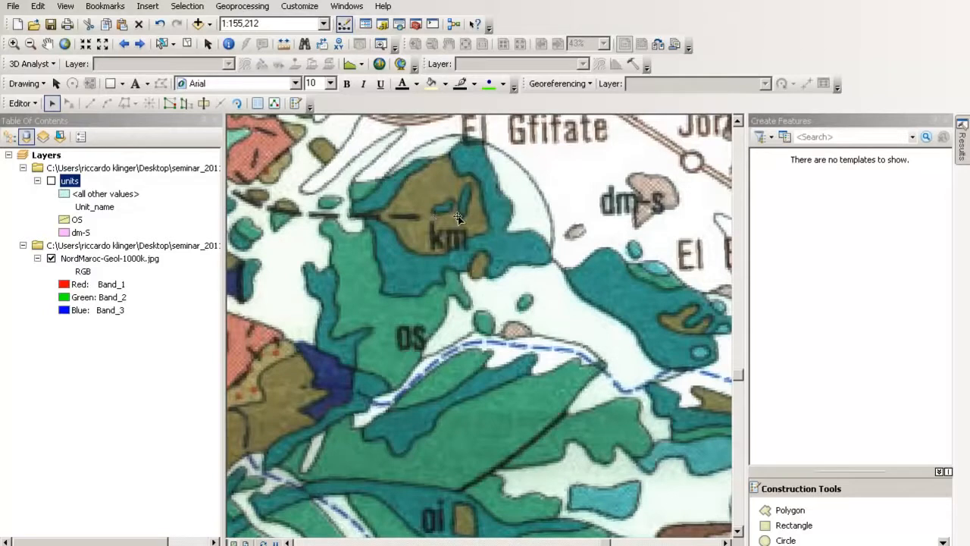
click(52, 182)
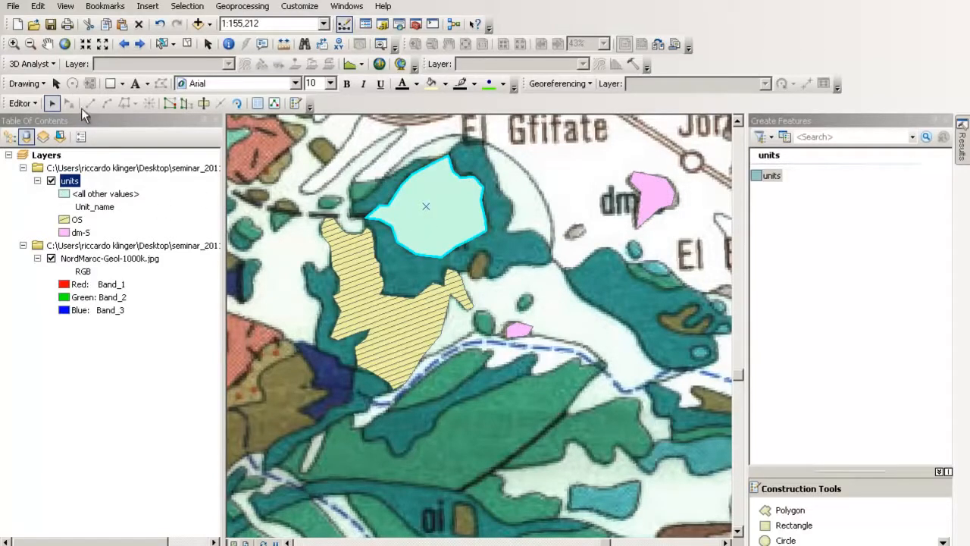
click(771, 176)
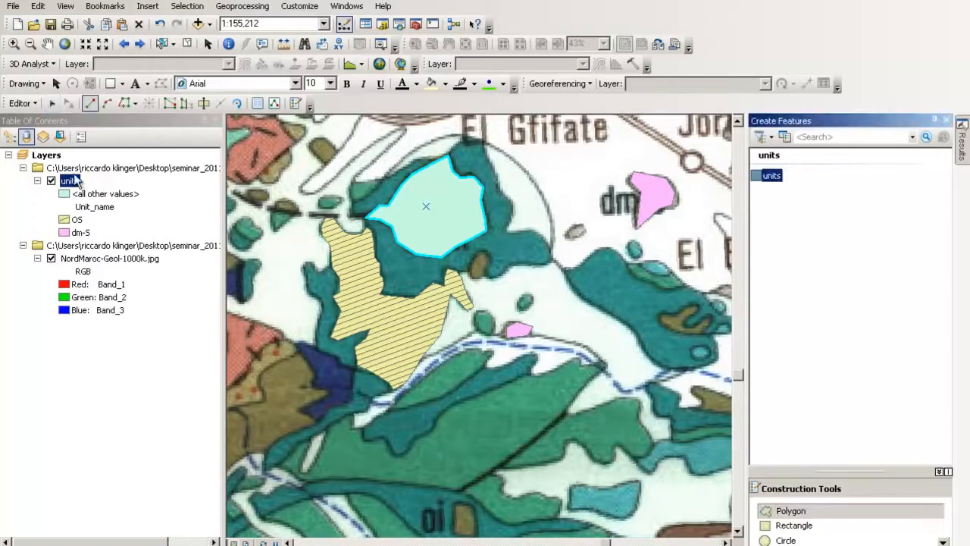
click(51, 181)
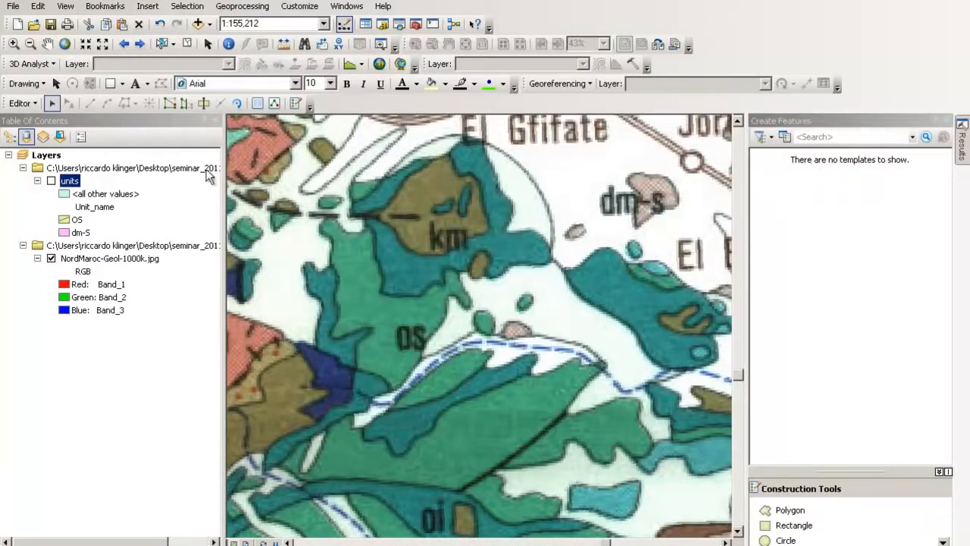
click(780, 511)
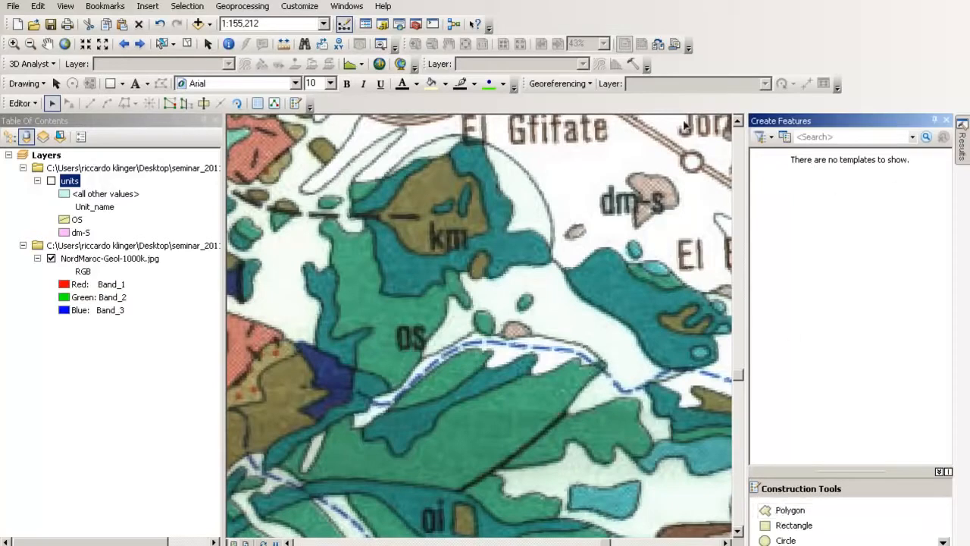
click(51, 181)
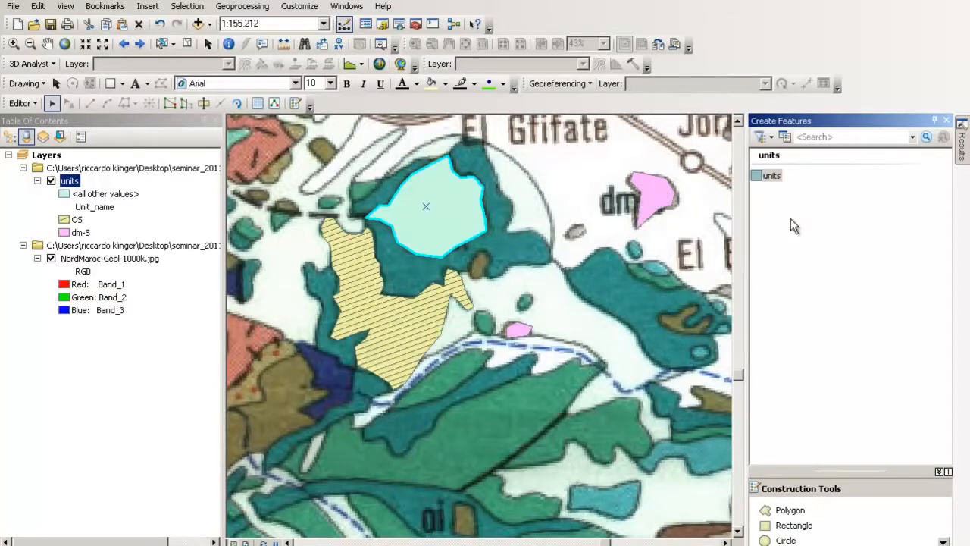
Step: Change the units layer's <all other values> symbol to Hollow with a red outline
click(65, 195)
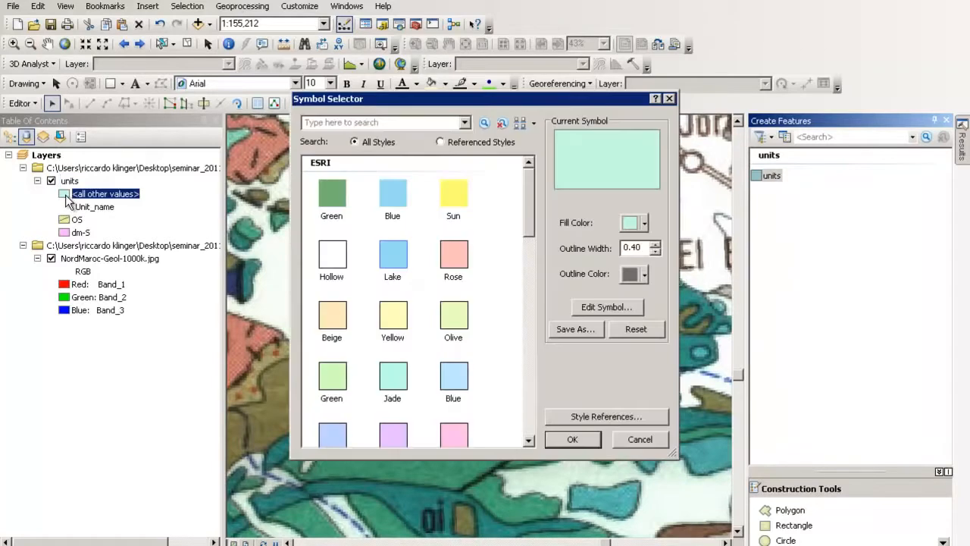
click(332, 256)
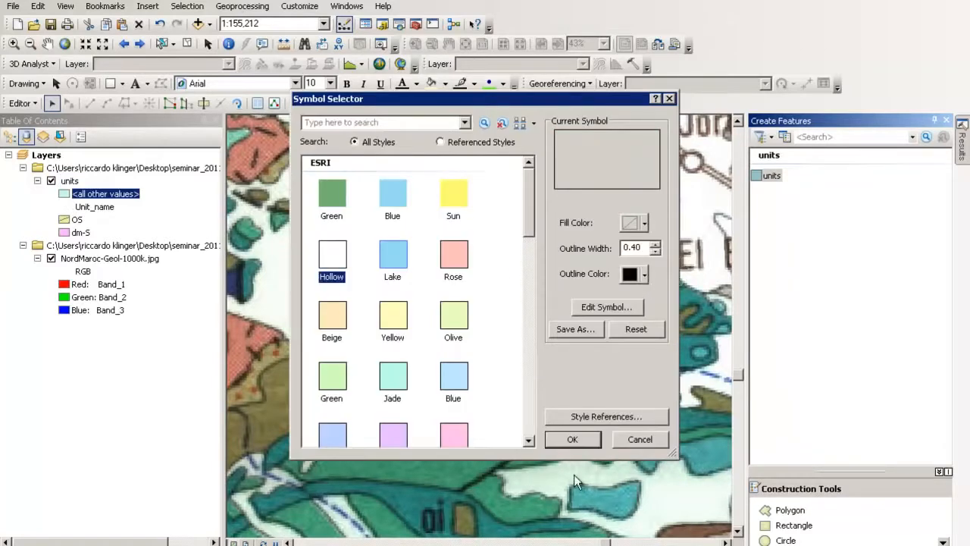
click(645, 275)
click(646, 336)
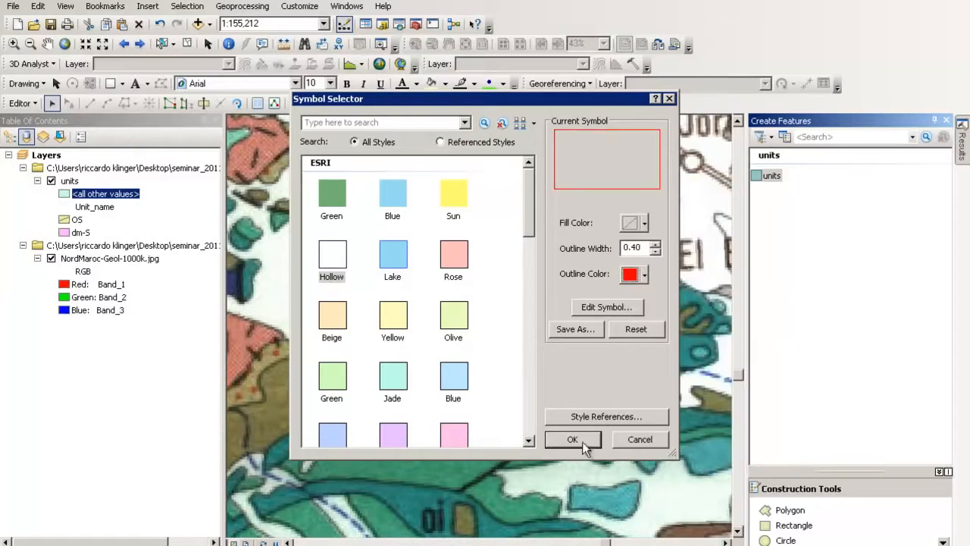
click(574, 439)
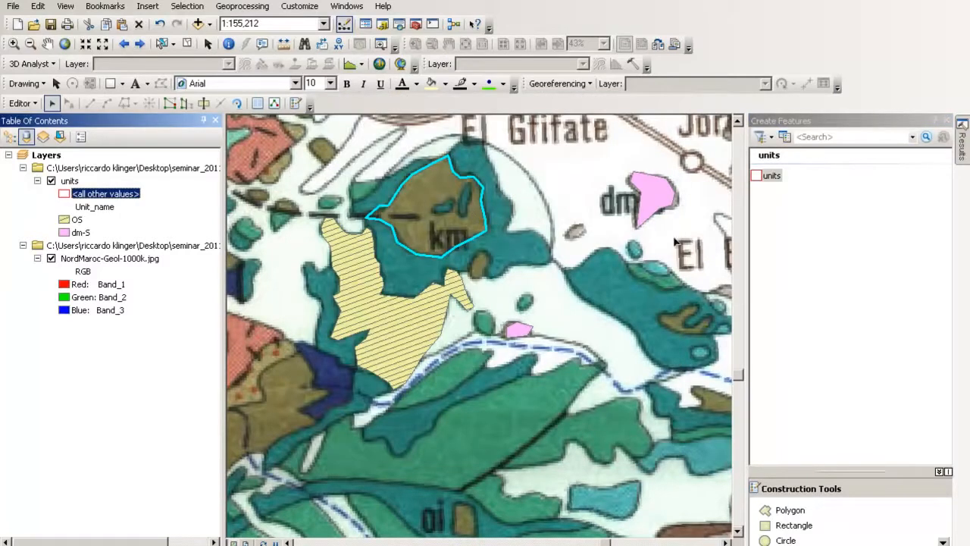
Step: Digitize the small western teal area inside the km polygon as a new units polygon
click(771, 176)
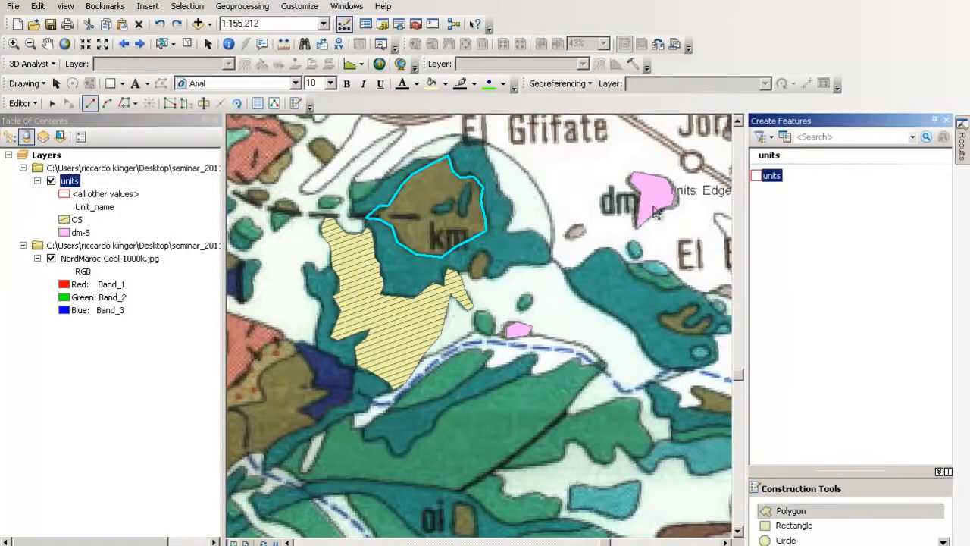
click(451, 207)
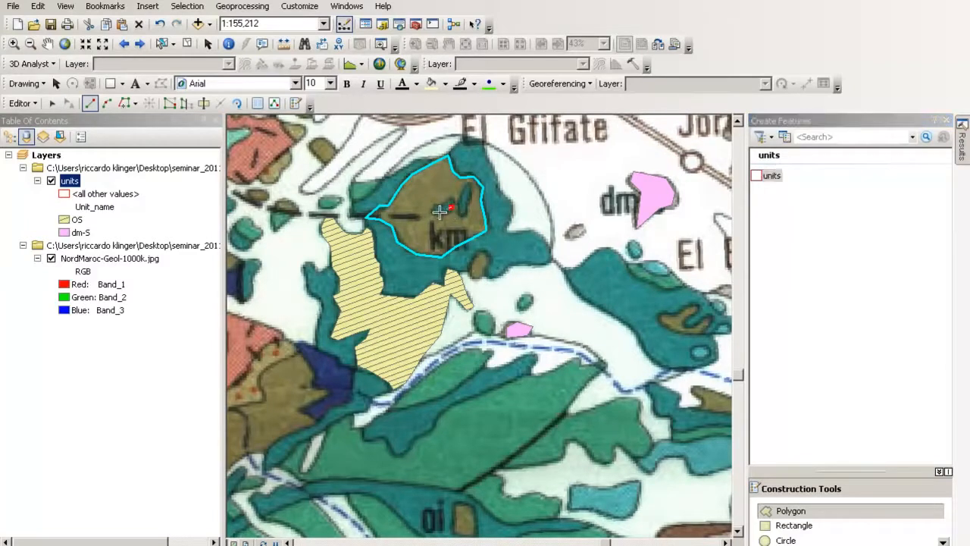
click(431, 211)
double_click(452, 196)
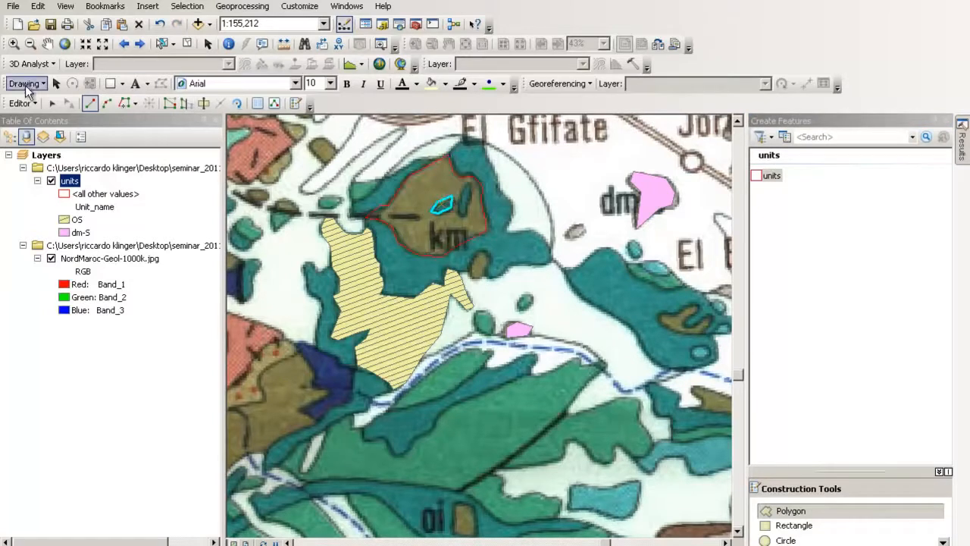
Step: Clip the km polygon with the new small polygon, discarding the intersecting area, and check the separate features by selecting them
click(22, 103)
click(67, 291)
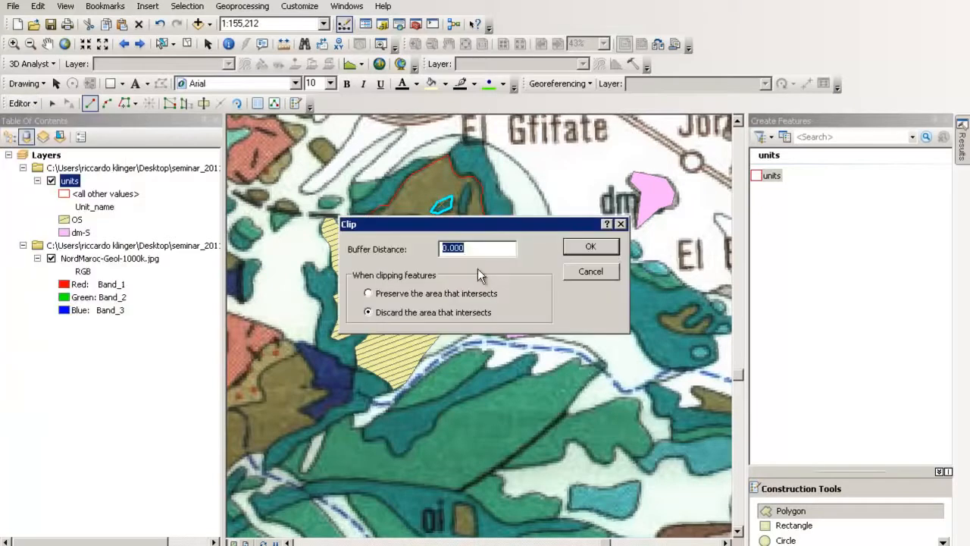
click(579, 245)
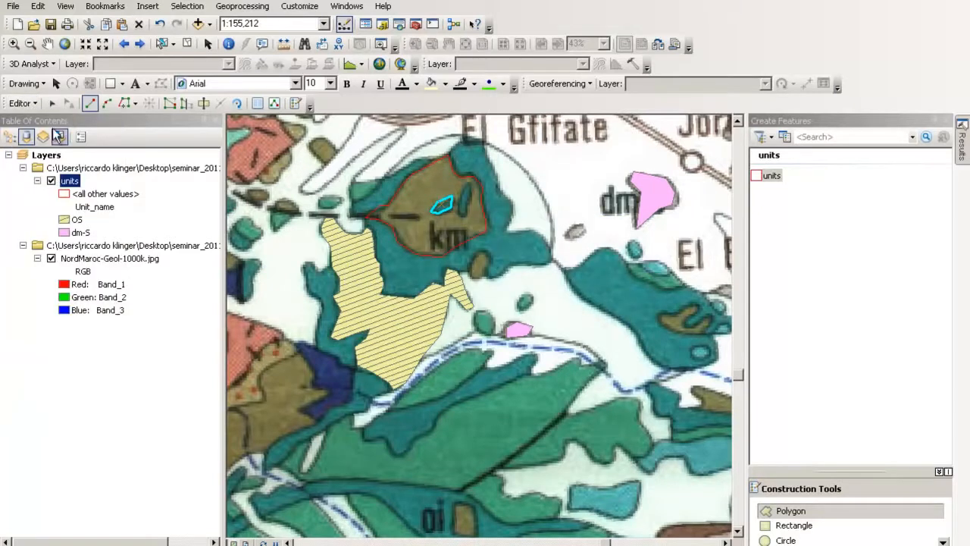
click(51, 103)
click(432, 238)
click(433, 244)
click(436, 231)
click(445, 204)
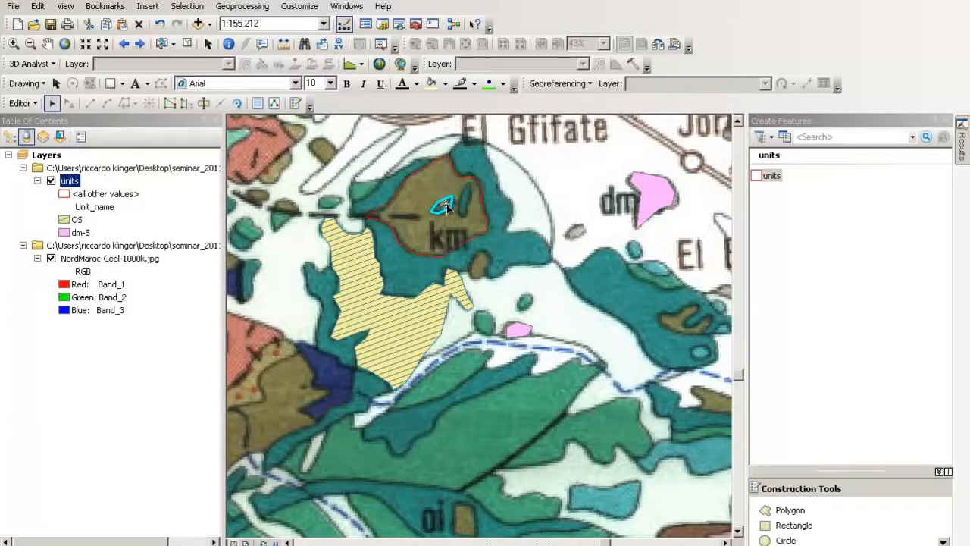
click(537, 227)
Step: Digitize the narrow eastern teal area inside the km polygon as another units polygon
click(769, 176)
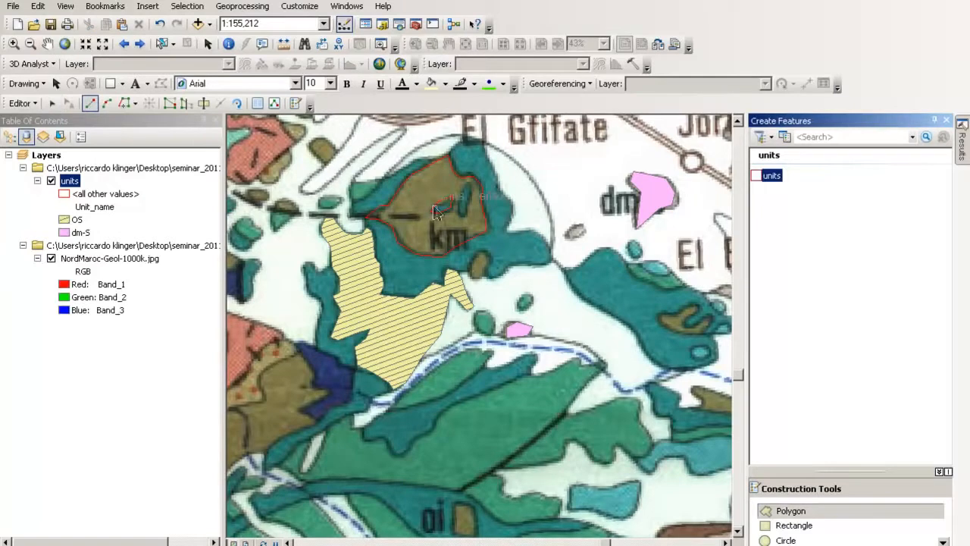
click(470, 191)
click(467, 206)
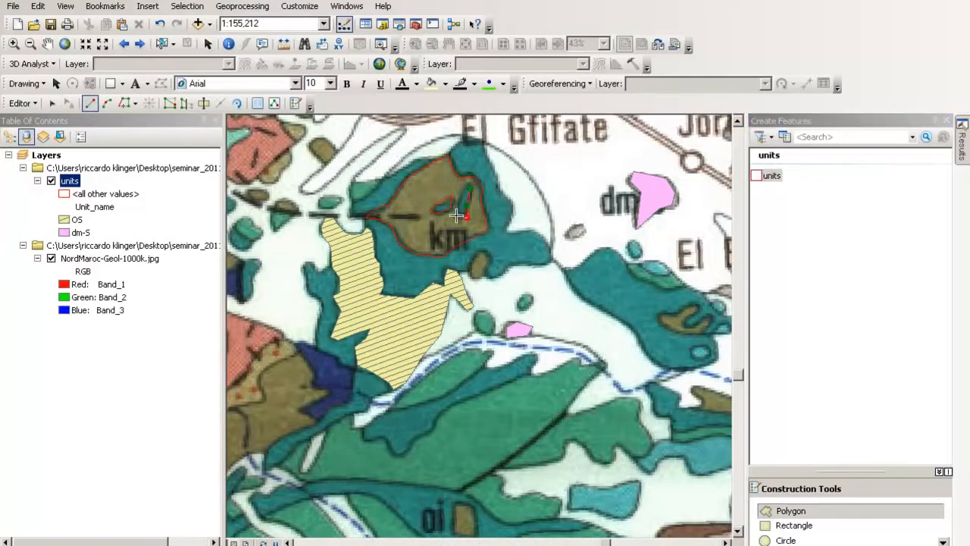
click(458, 215)
double_click(459, 195)
Step: Clip the km polygon with the narrow eastern polygon, using buffer distance 0.000 and discarding the area that intersects
click(35, 104)
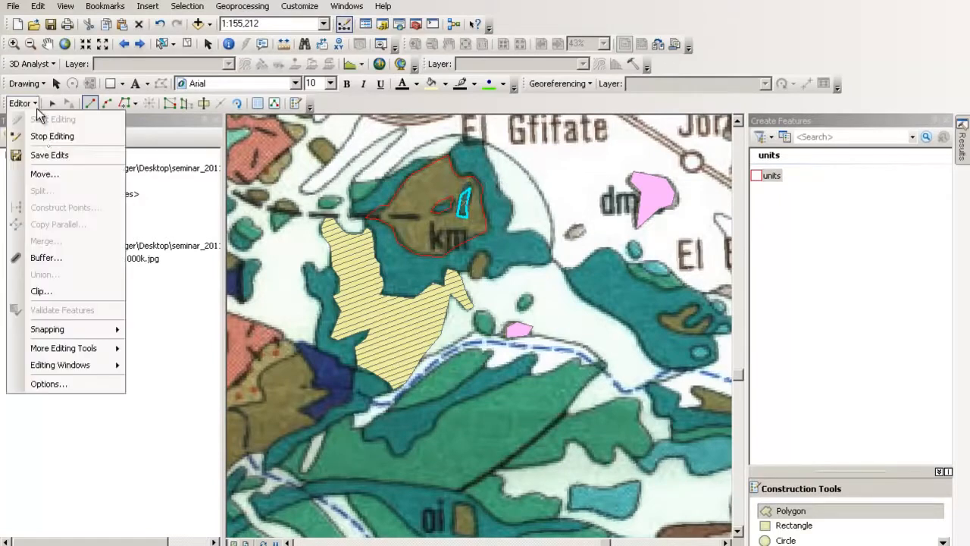
click(41, 292)
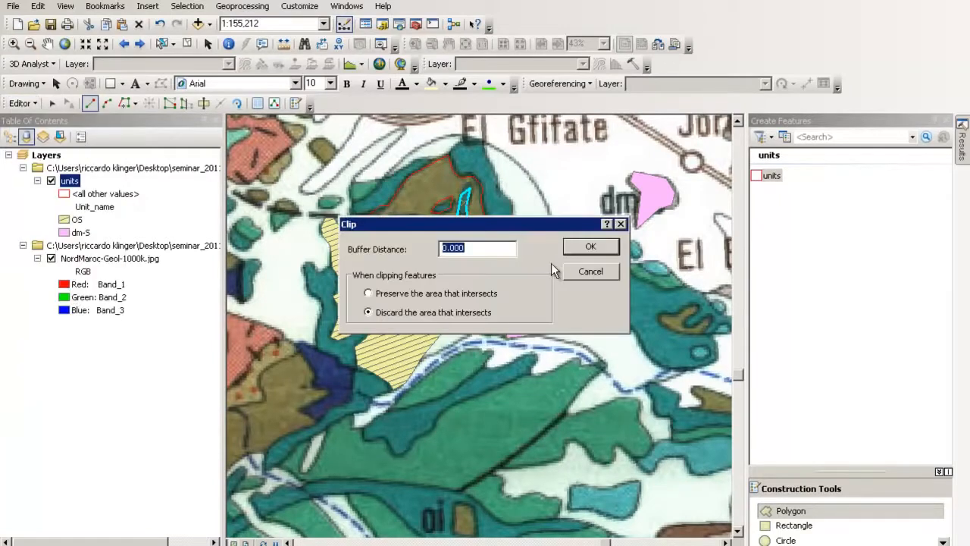
click(576, 251)
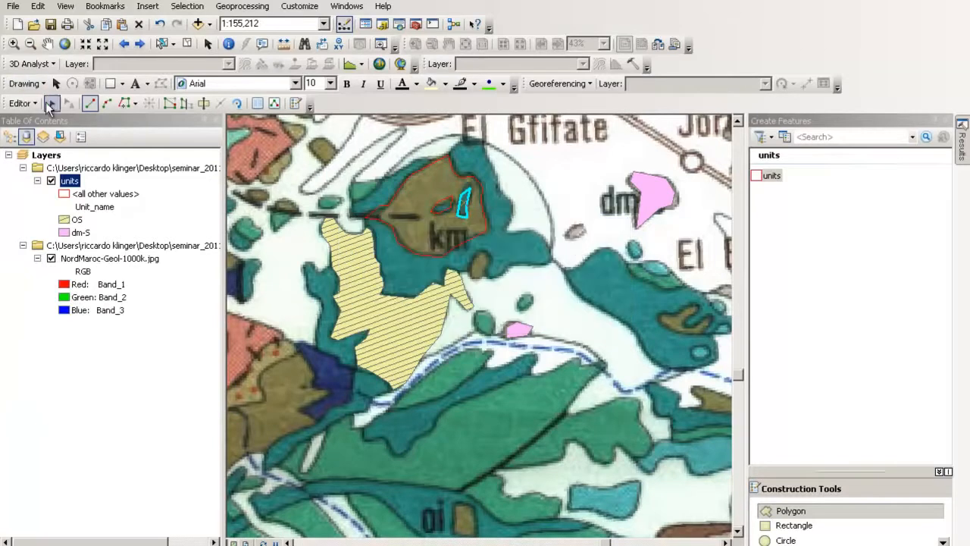
Step: Select the km polygon to check its cut-outs, and delete the small western polygon inside it
click(52, 103)
click(429, 242)
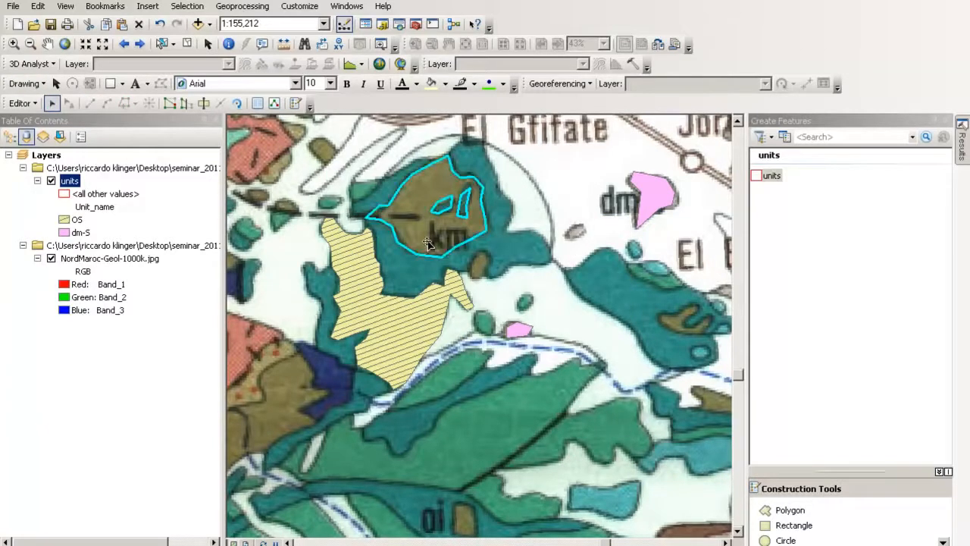
click(444, 205)
key(Delete)
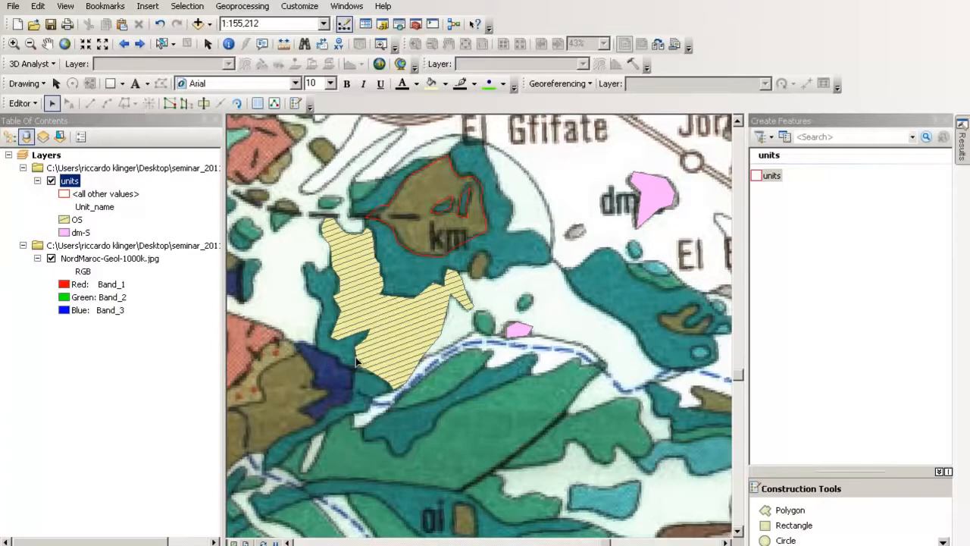
Step: Review the tolerance and snap tip settings in the editor's snapping options
click(14, 43)
drag(274, 244, 399, 386)
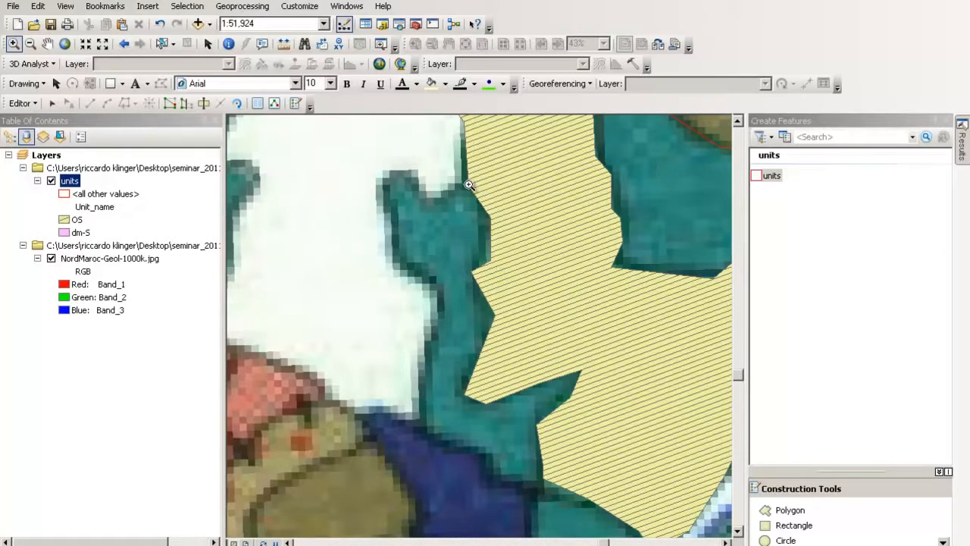
click(30, 109)
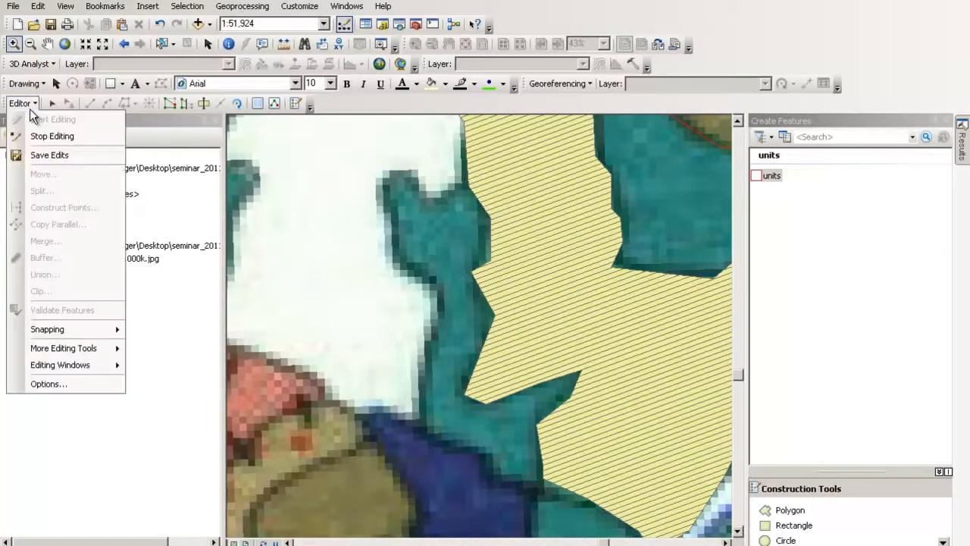
mouse_move(71, 328)
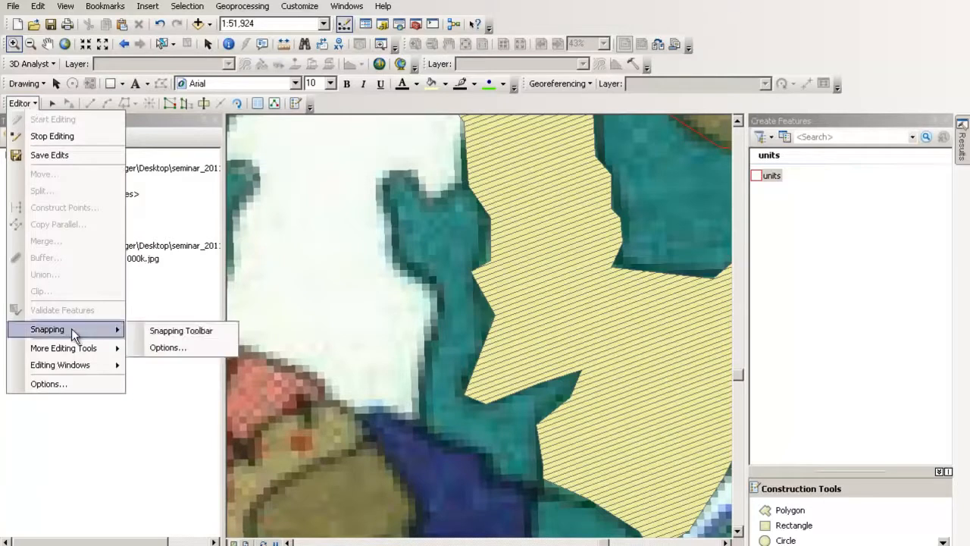
click(156, 345)
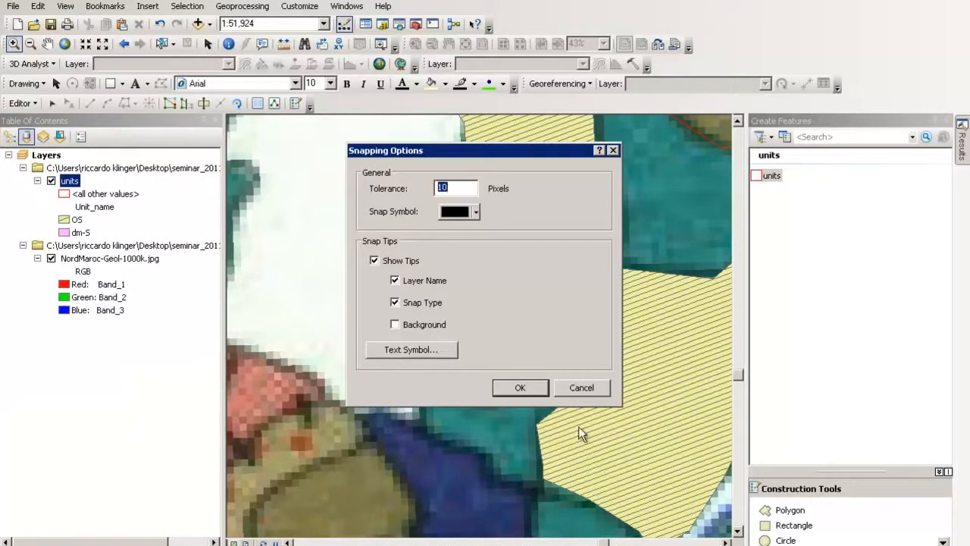
click(537, 393)
Step: Show the Snapping toolbar temporarily and switch Use Snapping off and back on
click(21, 103)
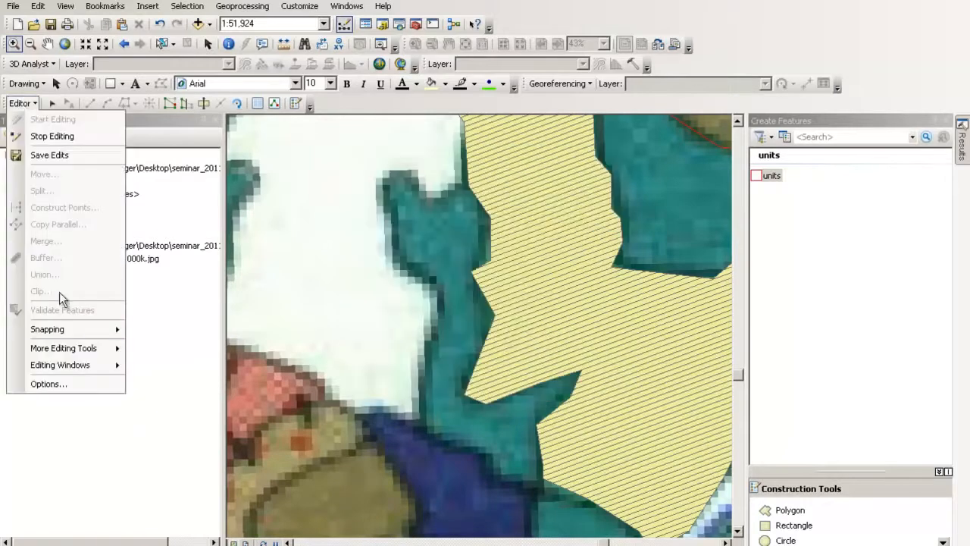
mouse_move(87, 331)
click(189, 331)
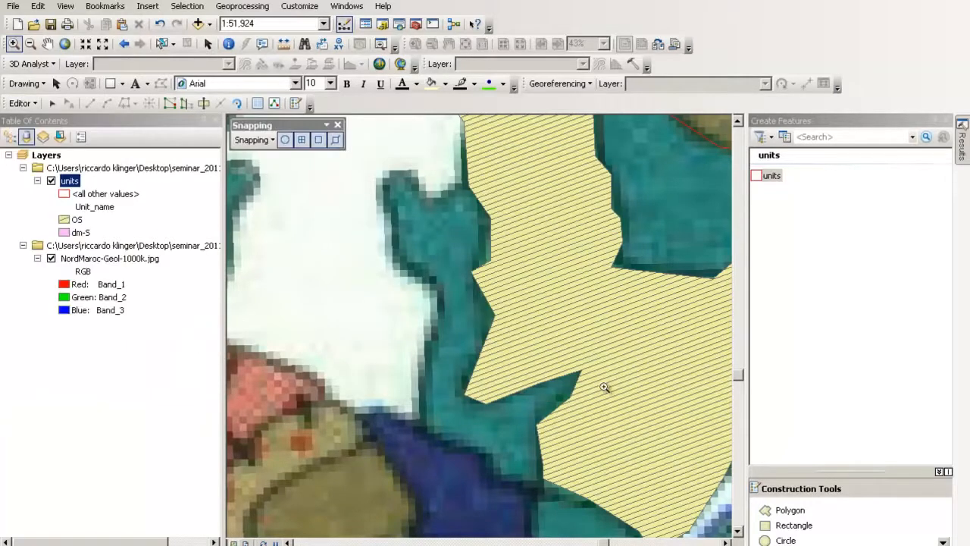
click(265, 140)
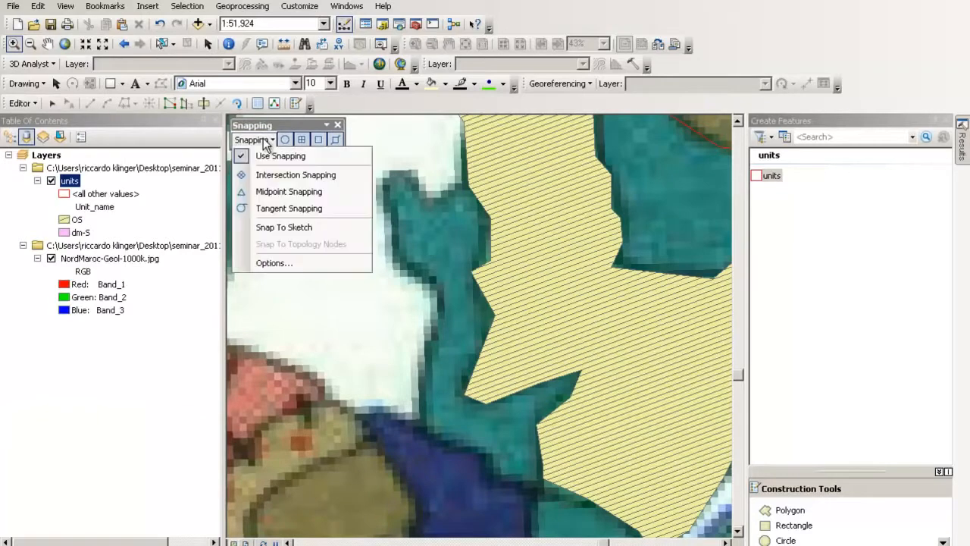
click(268, 157)
click(265, 142)
click(266, 156)
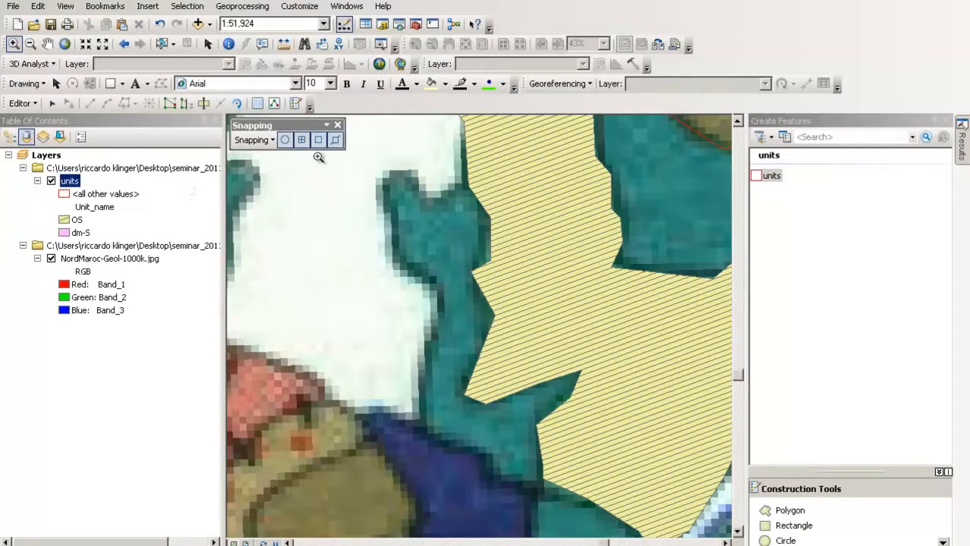
click(36, 104)
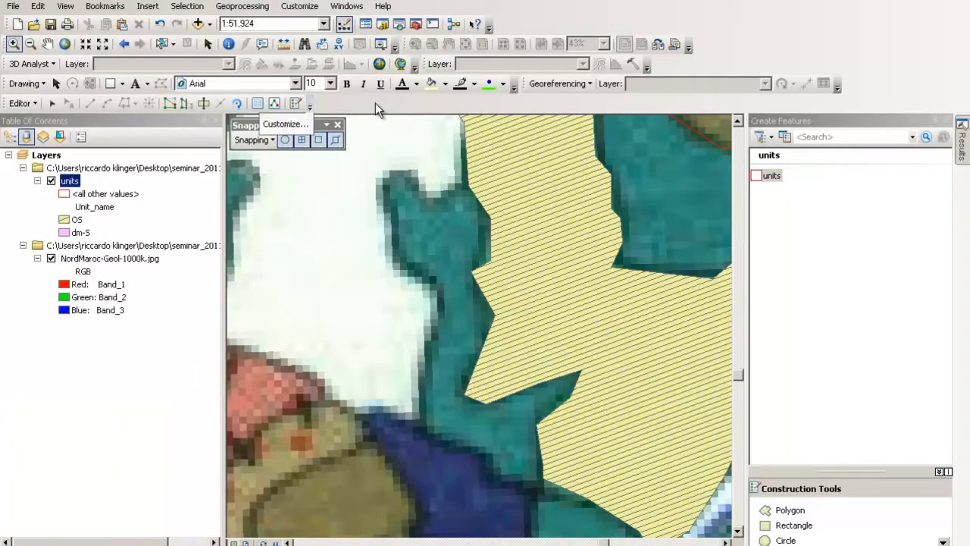
click(338, 126)
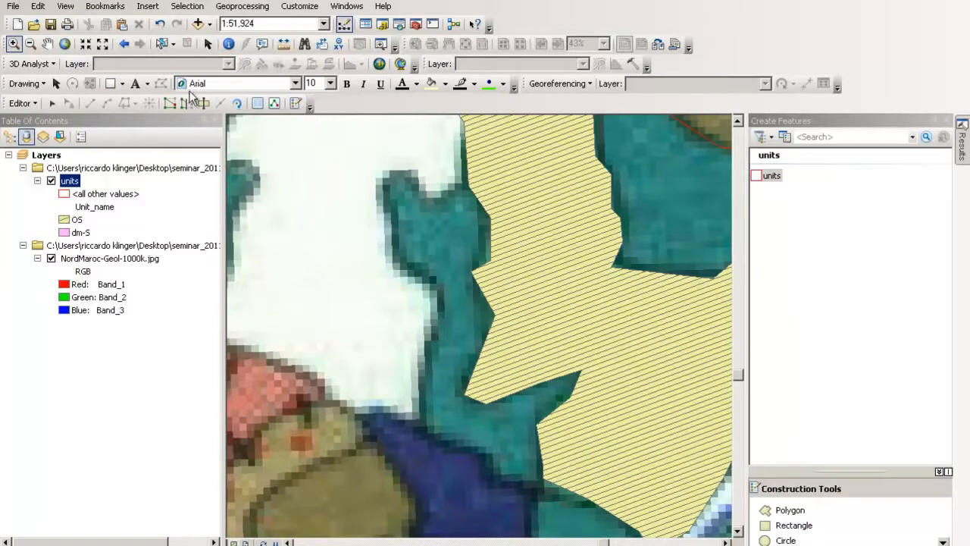
Step: Start a new units polygon on the teal area west of OS, snapping vertices along the western OS boundary down to the notch
click(771, 176)
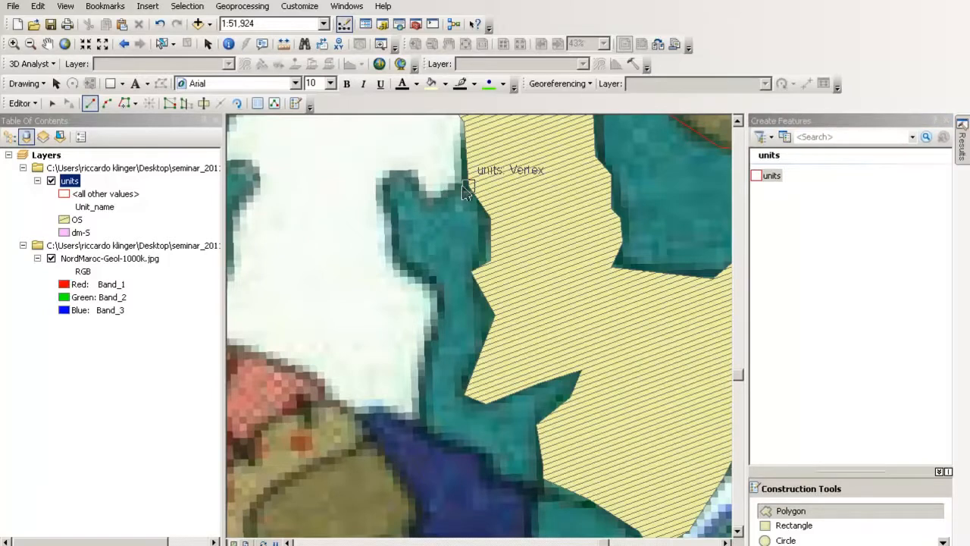
click(468, 186)
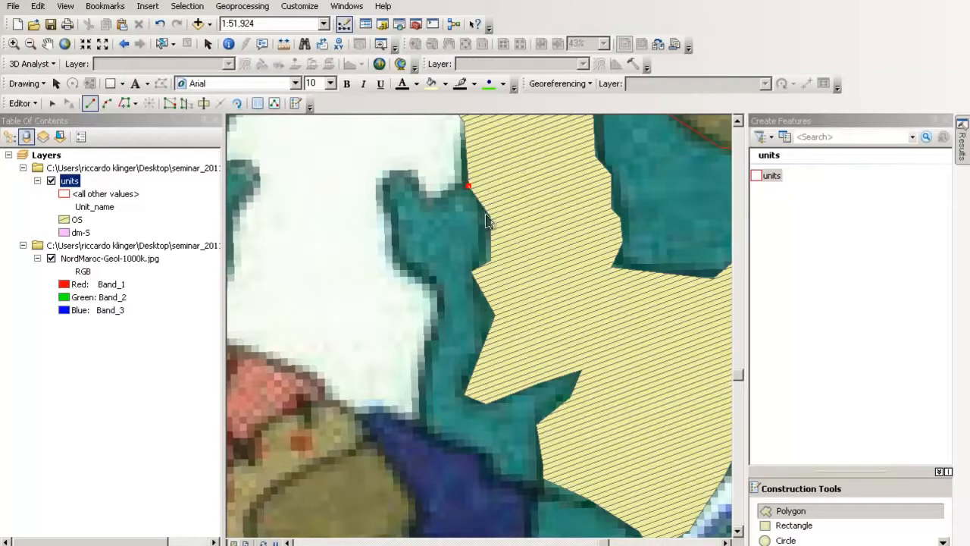
click(490, 220)
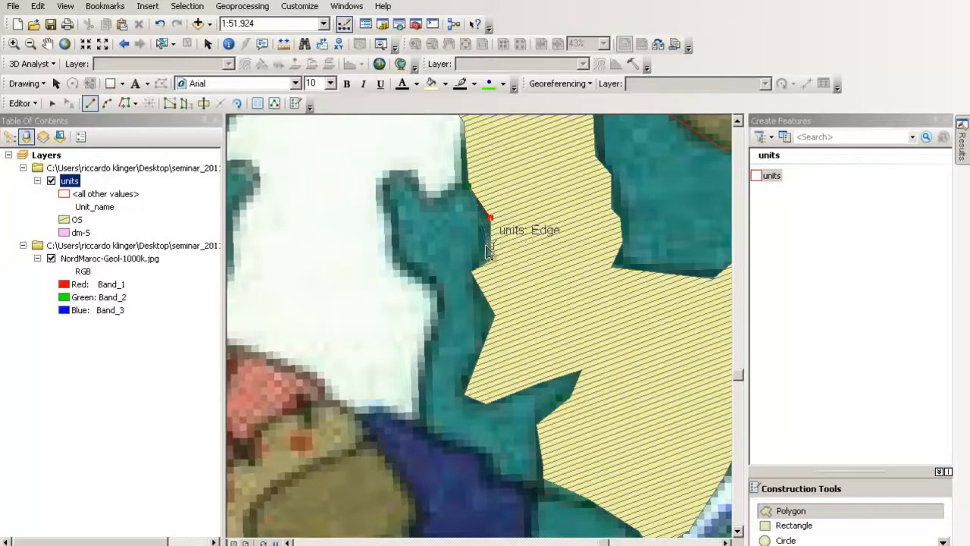
click(490, 260)
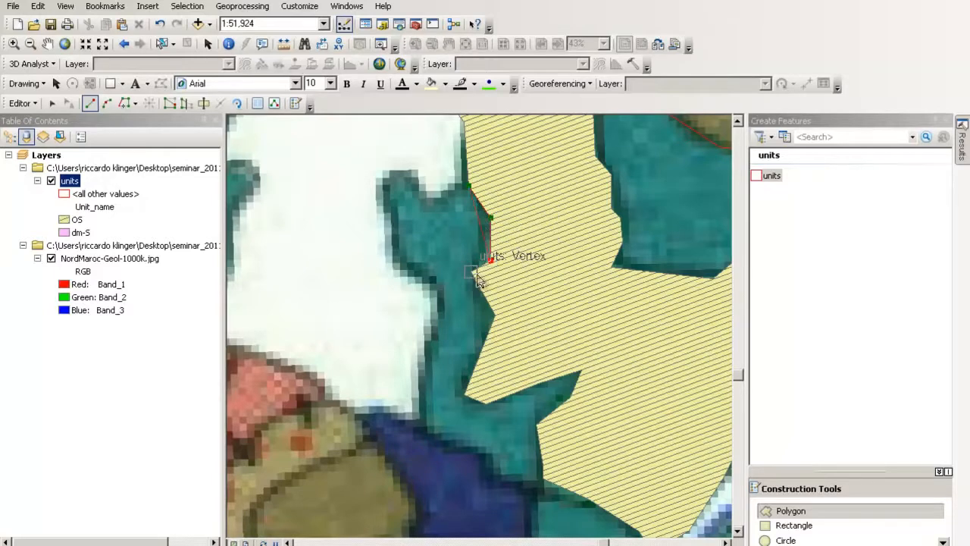
click(471, 271)
click(494, 314)
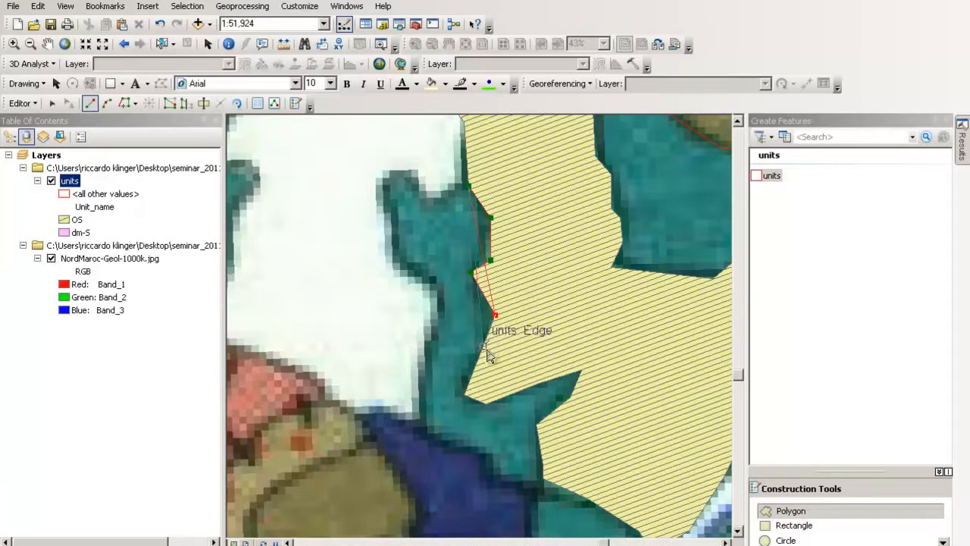
click(465, 395)
click(486, 403)
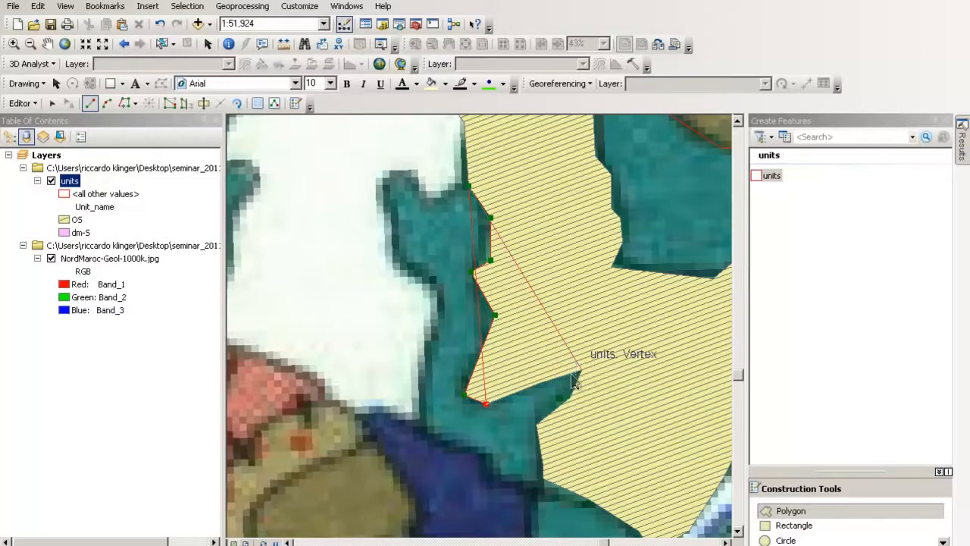
Step: Continue the teal polygon around the pointed notch in the OS polygon, snapping its vertices to the shared boundary
click(537, 383)
click(581, 370)
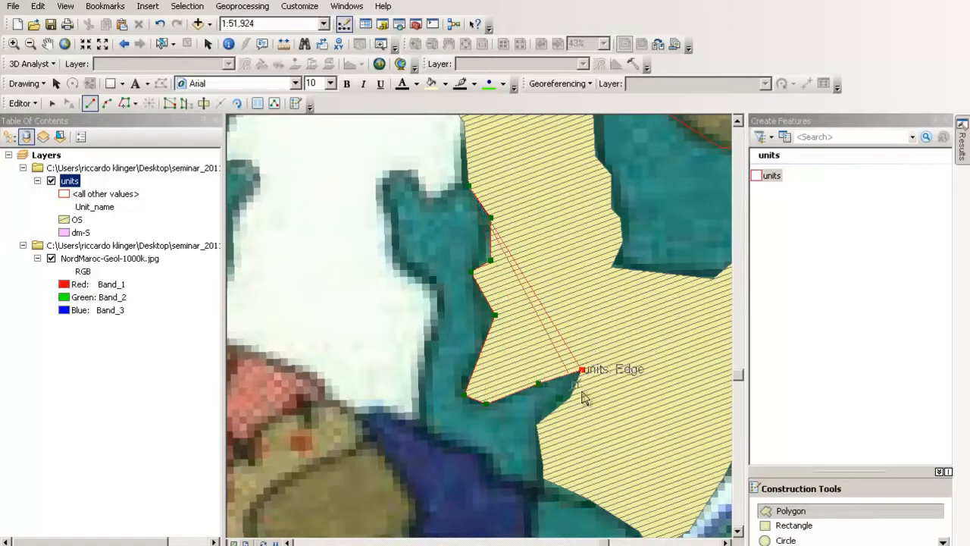
click(570, 396)
click(536, 425)
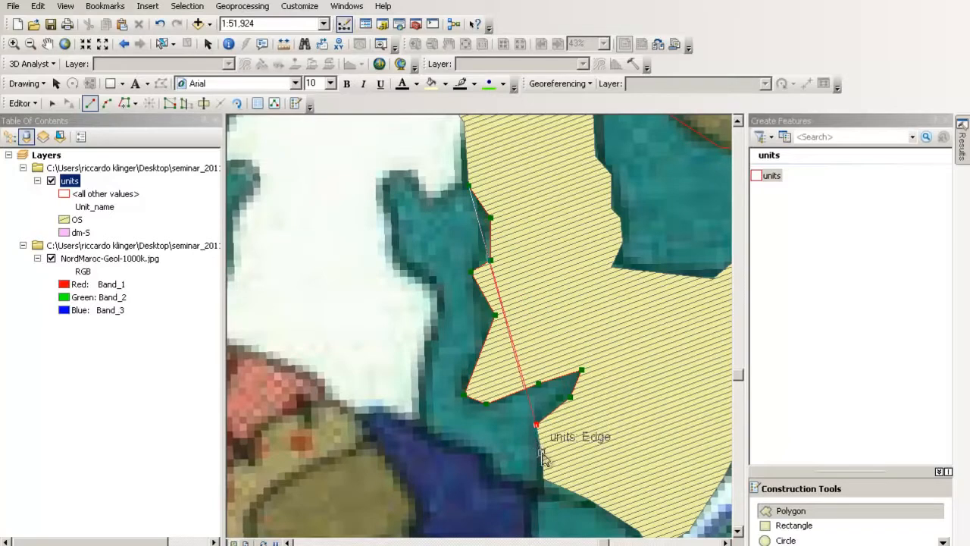
click(542, 463)
click(543, 477)
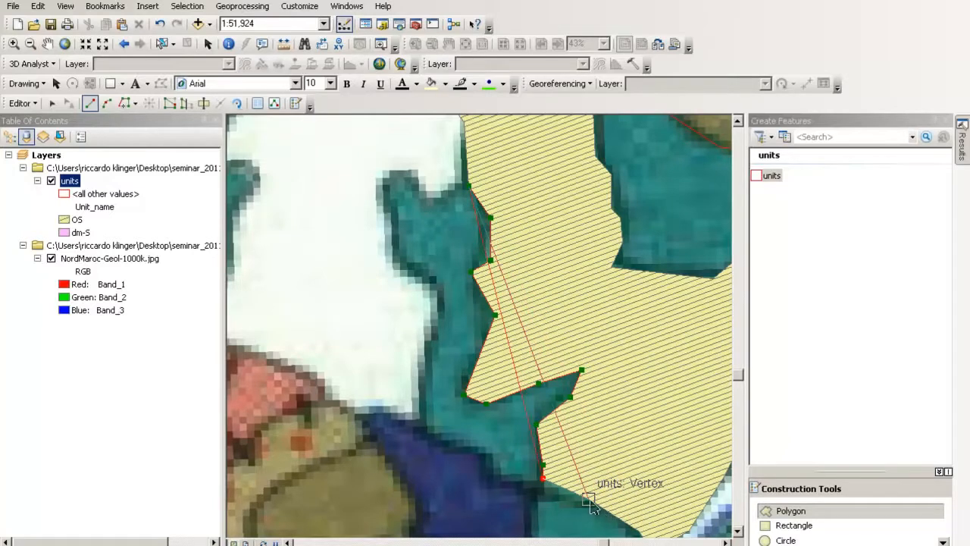
Step: Extend the teal polygon along the southwestern OS boundary, snapping vertices down to the southern tip of OS
click(587, 499)
click(738, 532)
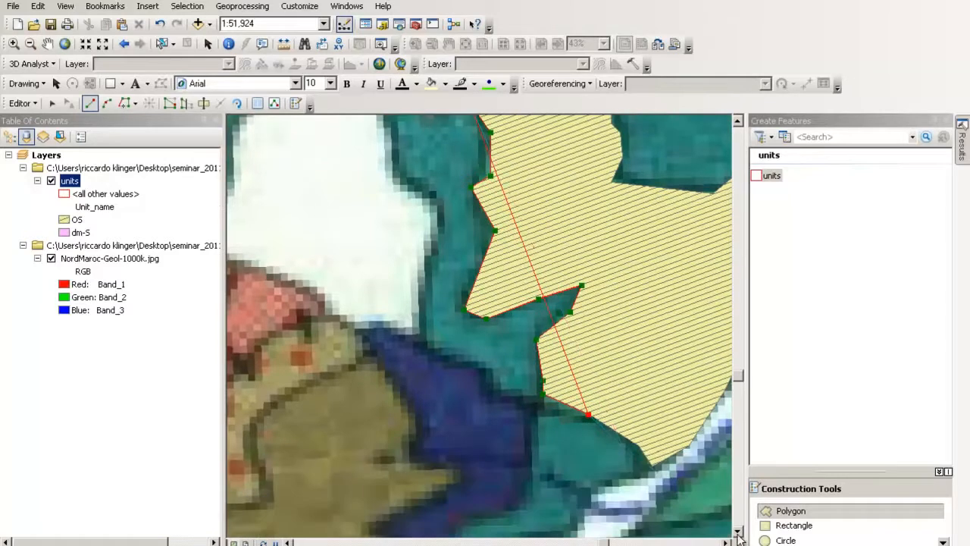
click(639, 447)
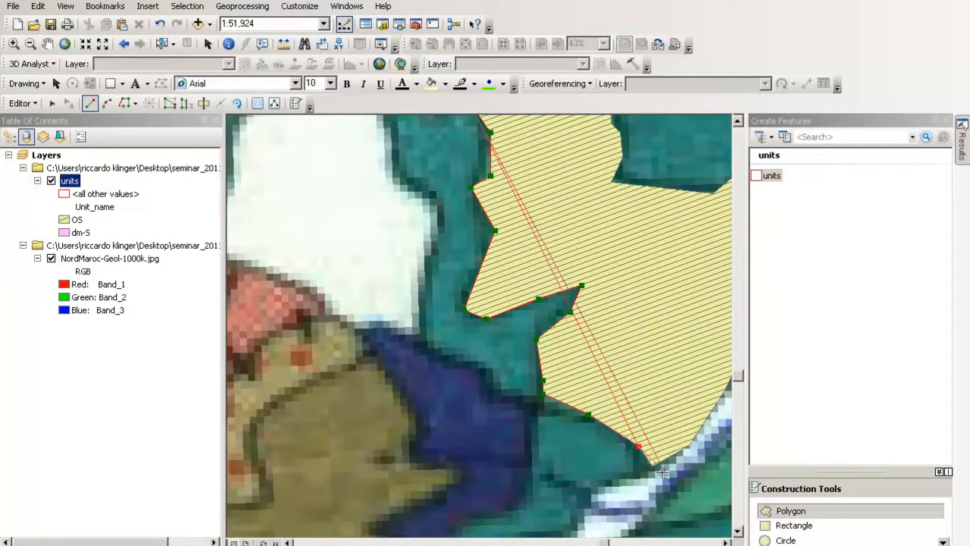
click(652, 467)
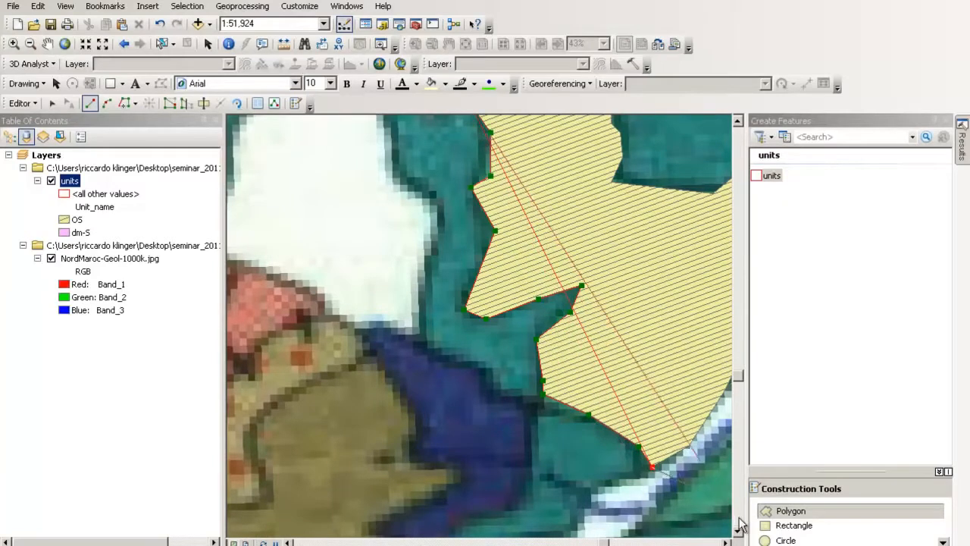
Step: Trace the teal polygon's edge southwest of the OS tip, along the white and blue band
scroll(694, 460, down, 1)
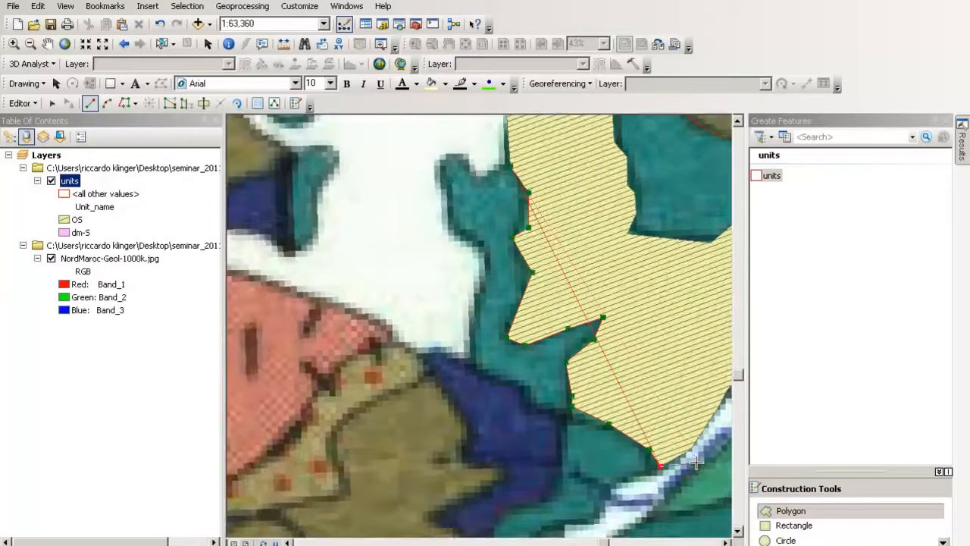
scroll(699, 464, down, 1)
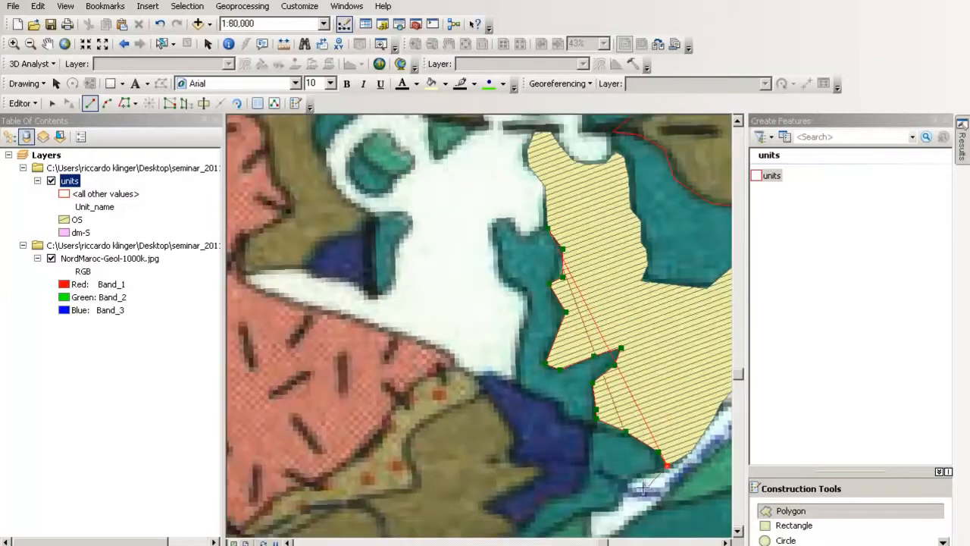
click(659, 472)
click(628, 478)
click(618, 495)
click(618, 509)
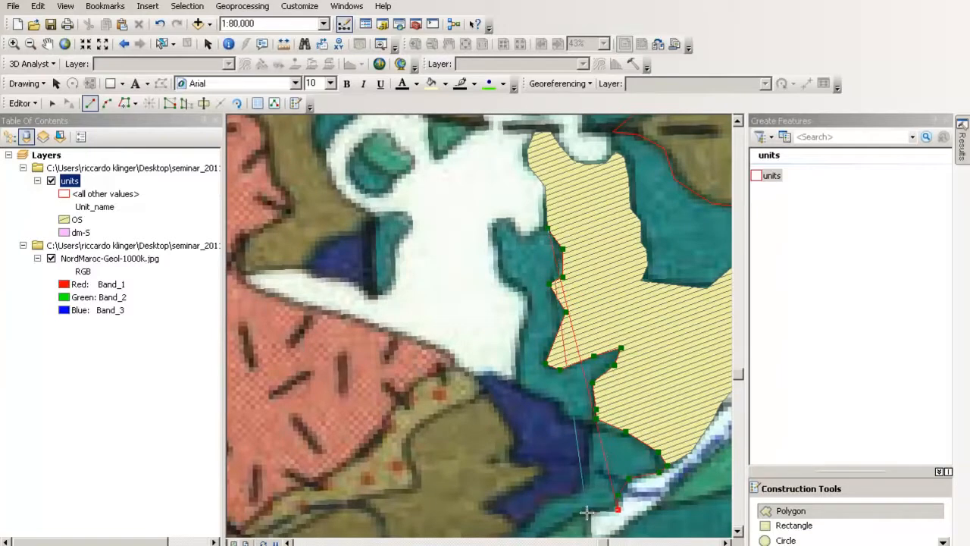
Step: Trace the southeastern edge of the narrow teal strip down to its southwestern end near the kiC unit
scroll(570, 523, down, 1)
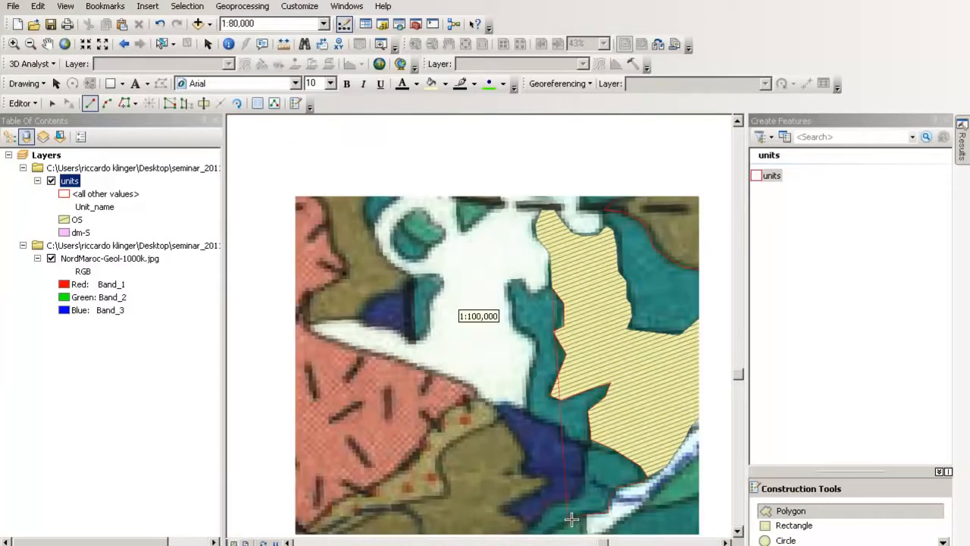
click(738, 532)
click(739, 532)
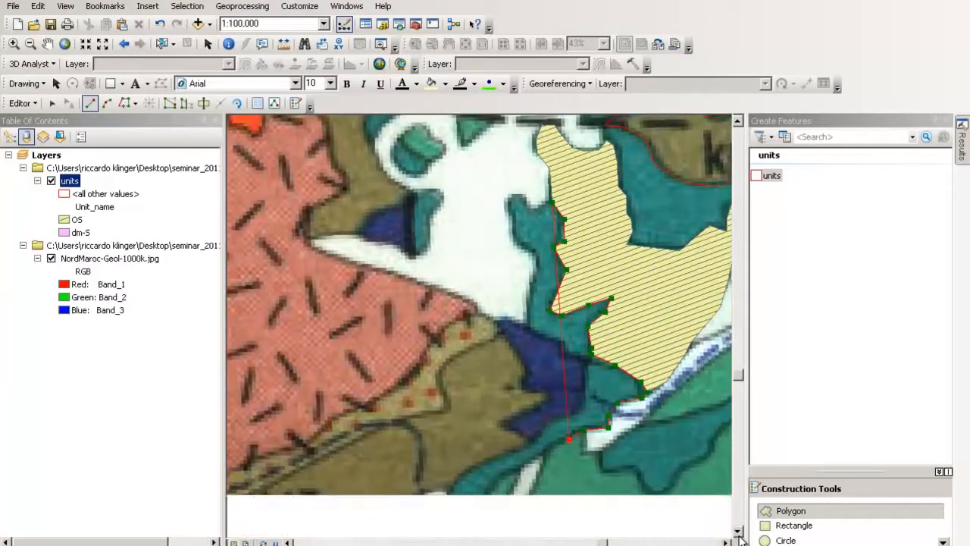
click(739, 532)
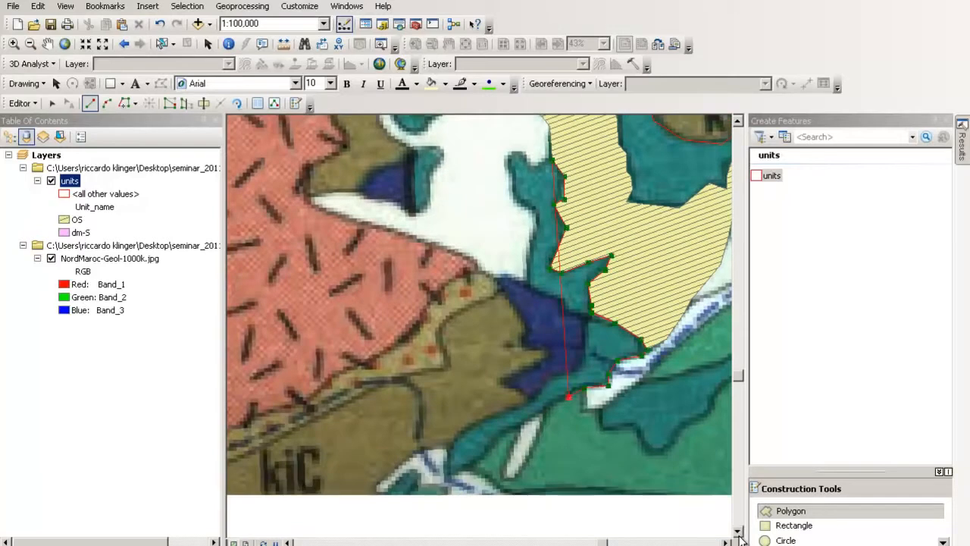
click(500, 433)
click(476, 464)
click(447, 473)
Step: Trace the teal strip's northwestern edge back up along the kiC unit and the eastern side of the dark blue unit
click(455, 447)
click(466, 429)
click(484, 421)
click(510, 408)
click(530, 400)
click(546, 385)
click(554, 375)
click(570, 372)
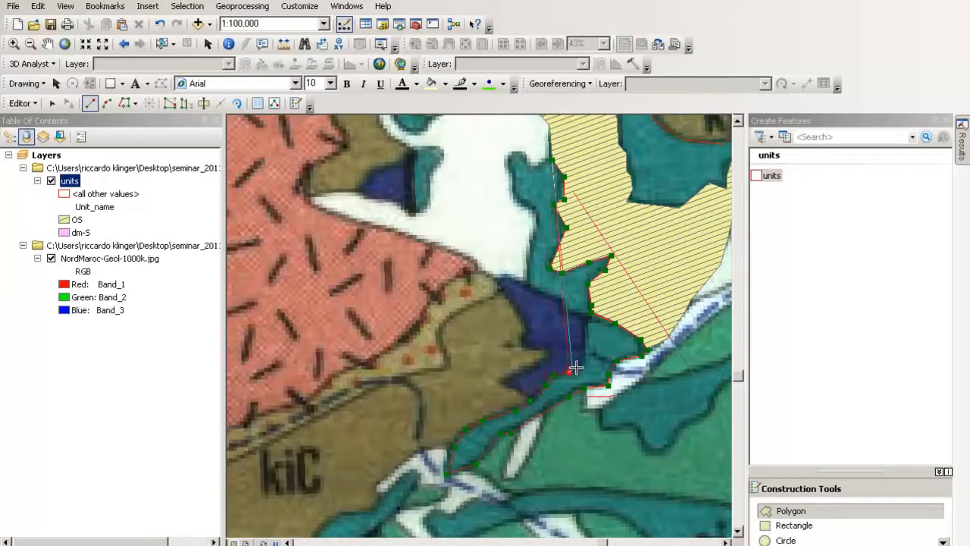
click(585, 352)
click(586, 322)
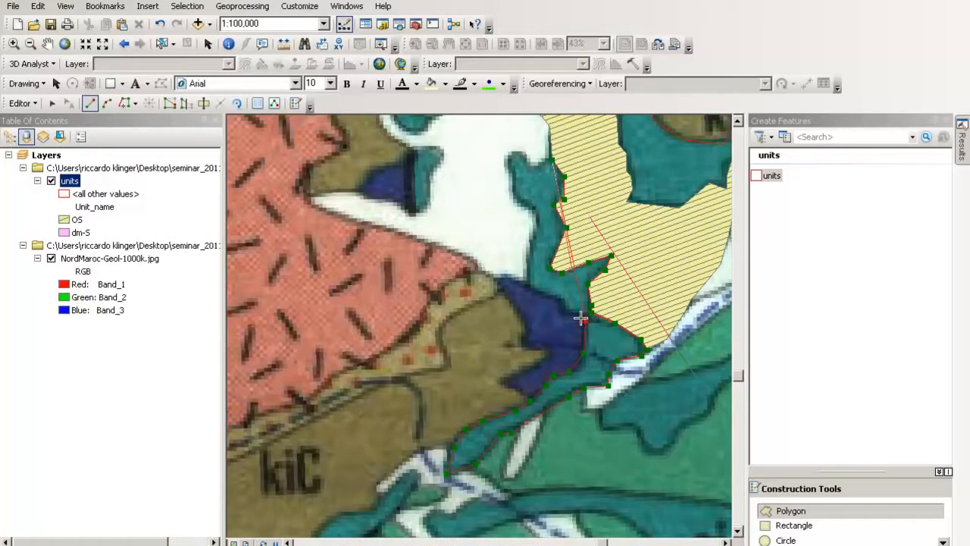
Step: Outline the teal area's edge above the dark blue unit and along the white area, and finish the polygon at its northern end
click(566, 310)
click(557, 297)
click(527, 287)
click(530, 252)
click(542, 219)
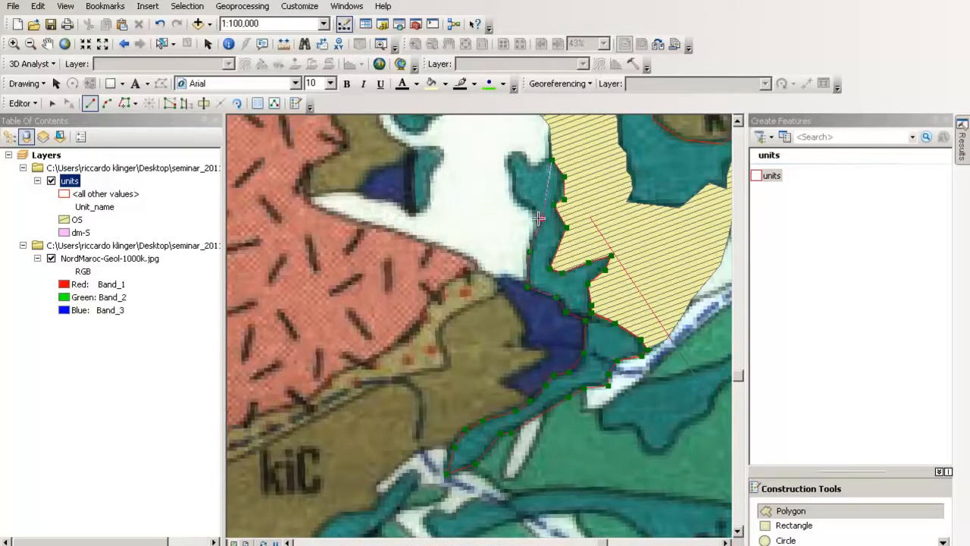
click(514, 195)
click(512, 162)
click(520, 152)
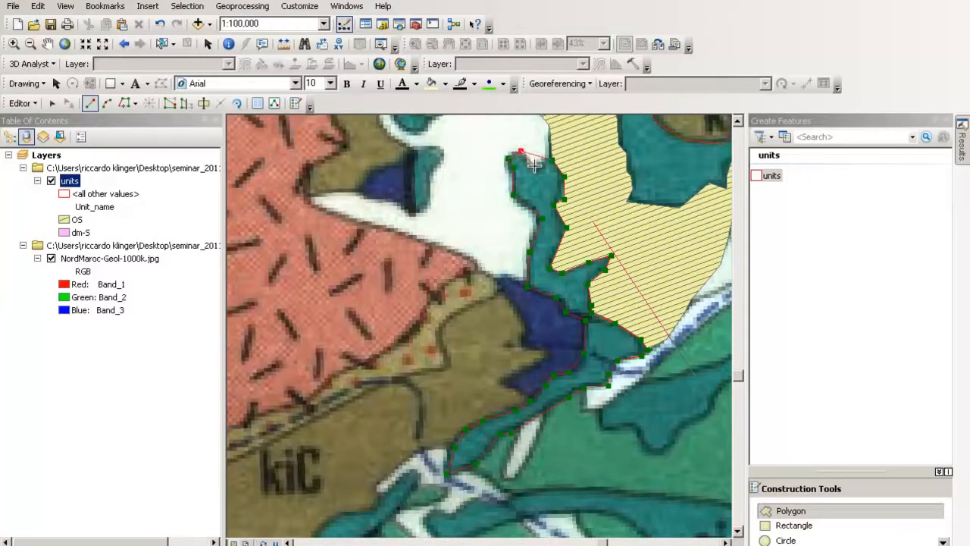
double_click(534, 162)
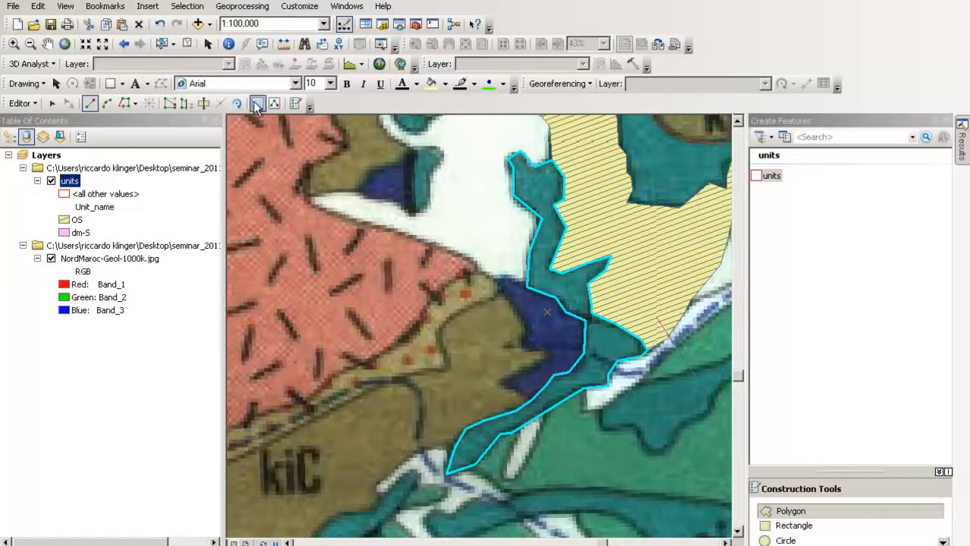
Step: Select the OS polygon and the new teal polygon in turn to check their shared boundary
click(51, 104)
click(590, 226)
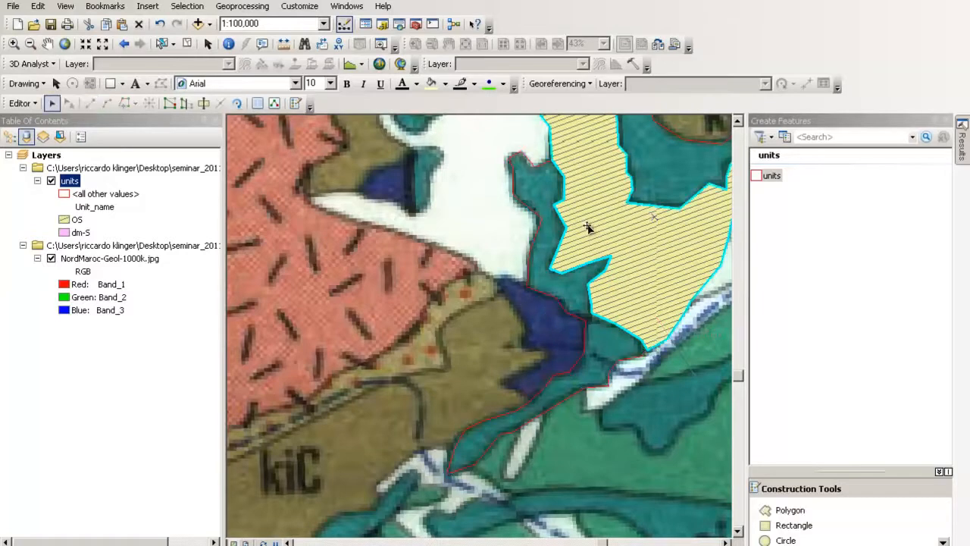
click(574, 293)
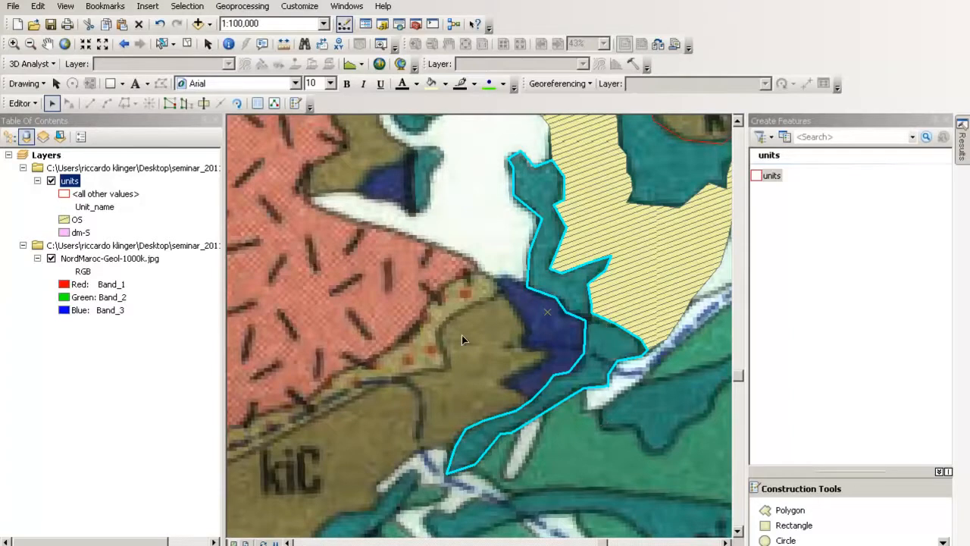
Step: Review the unique-value symbology of the units layer without changing it
double_click(69, 191)
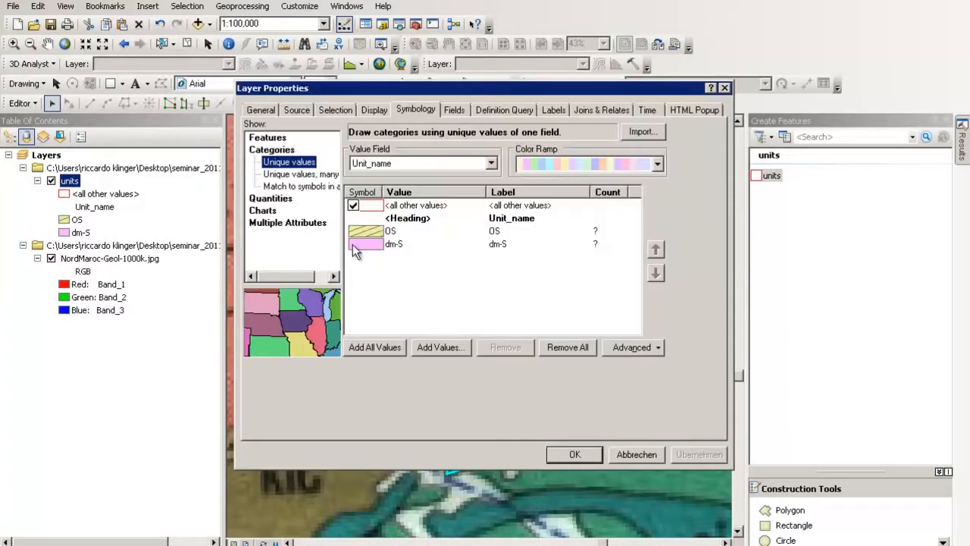
click(414, 303)
click(634, 455)
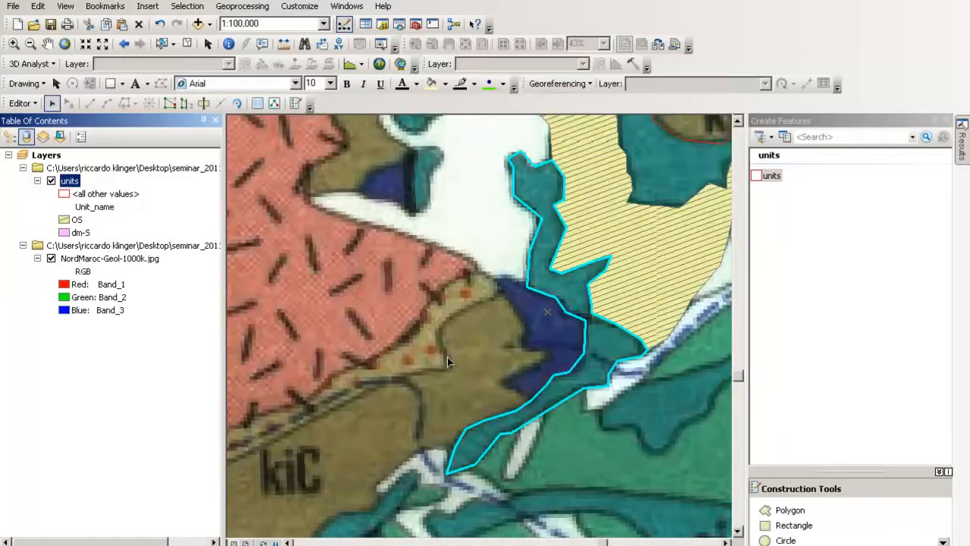
Step: Open the attribute table of the units layer, keeping the new teal polygon selected
click(725, 543)
click(726, 542)
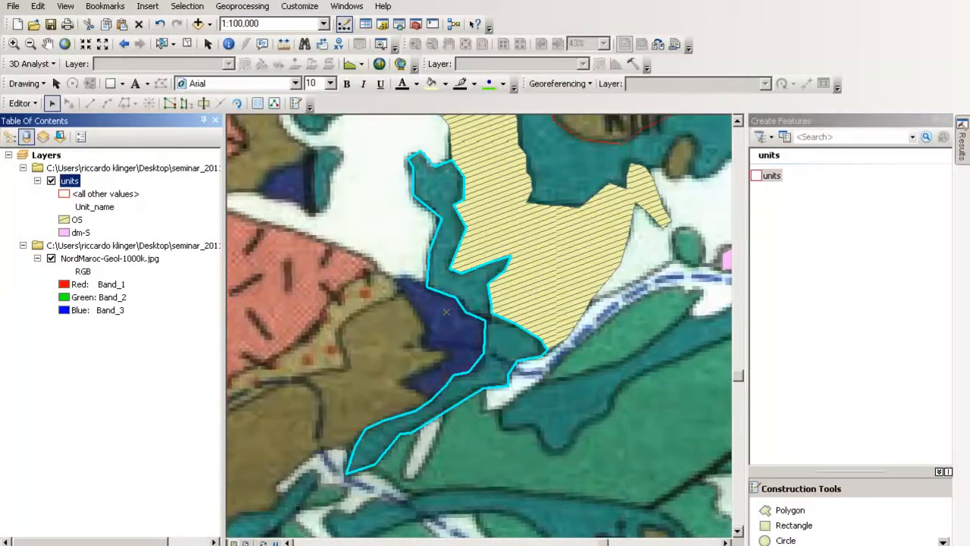
click(726, 543)
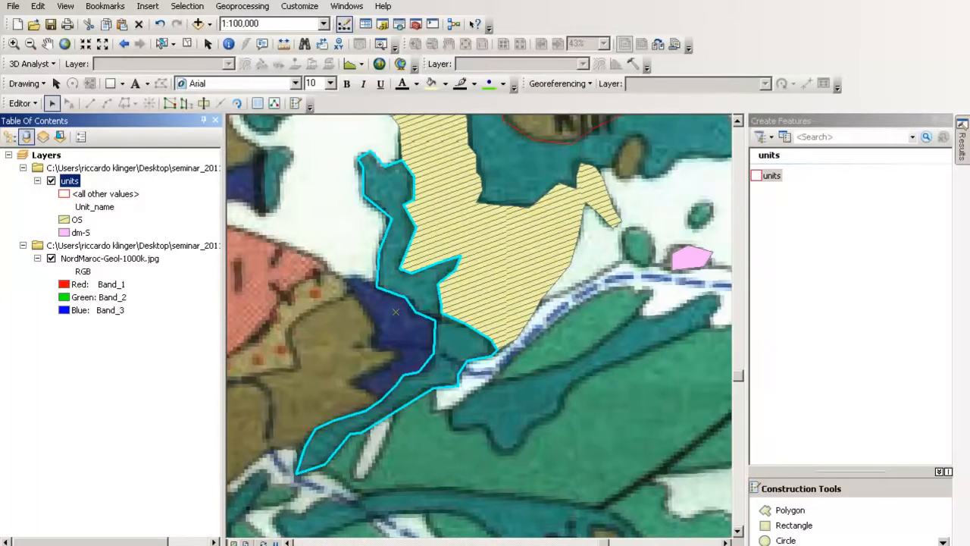
right_click(69, 184)
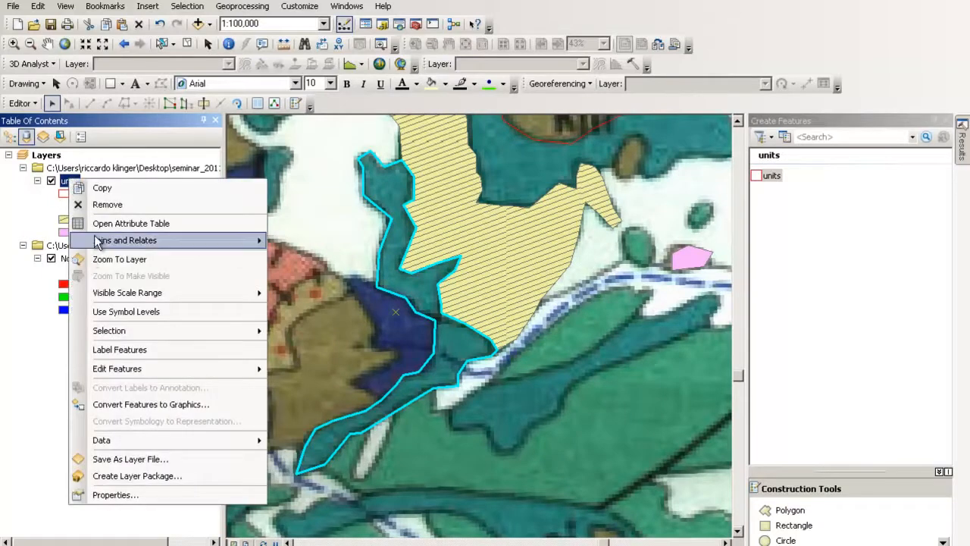
click(113, 223)
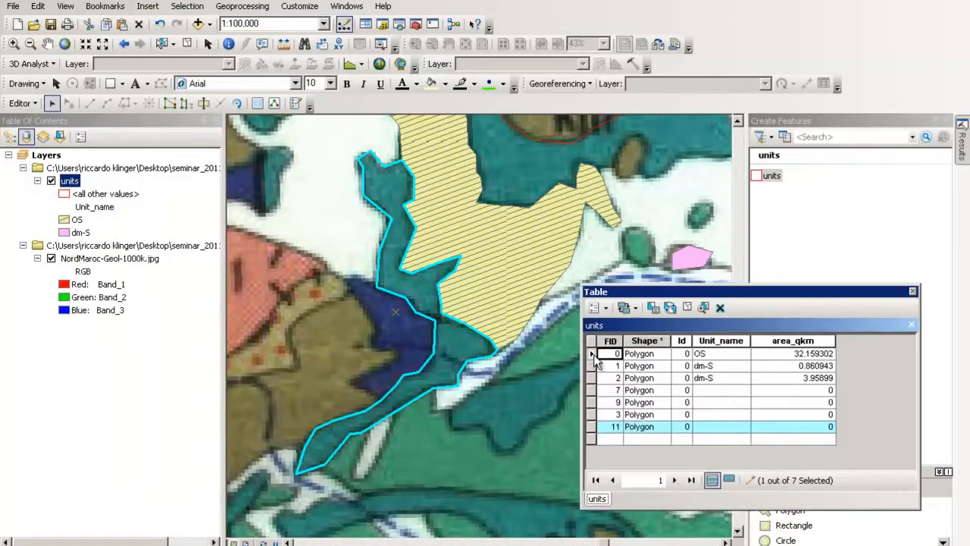
Step: Select the records in the units table by attributes with the expression "Unit_name" = 'OS', as a new selection
click(599, 308)
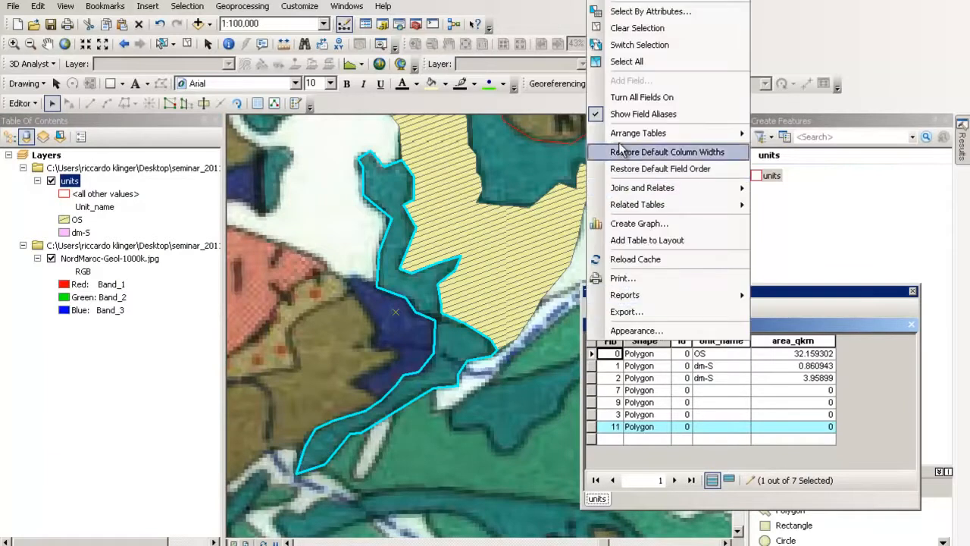
click(629, 12)
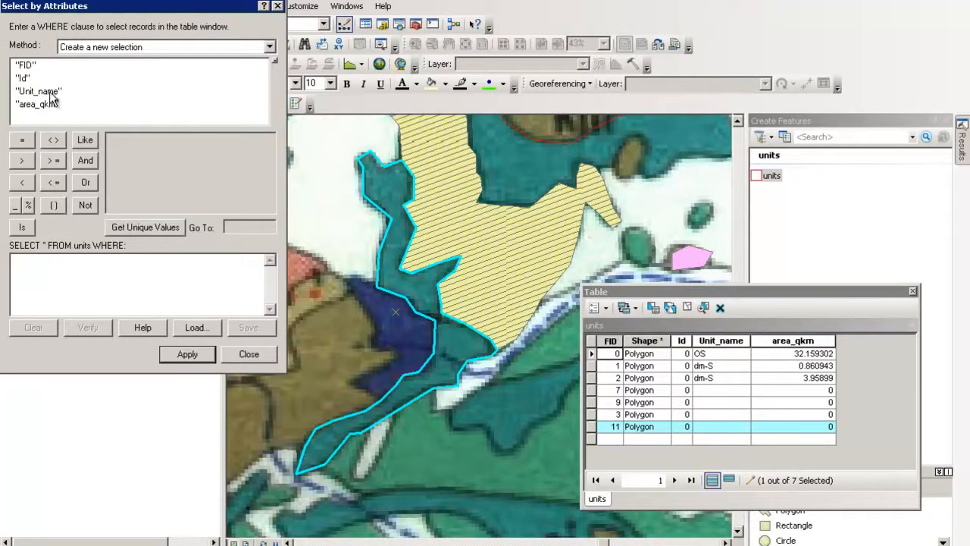
click(51, 92)
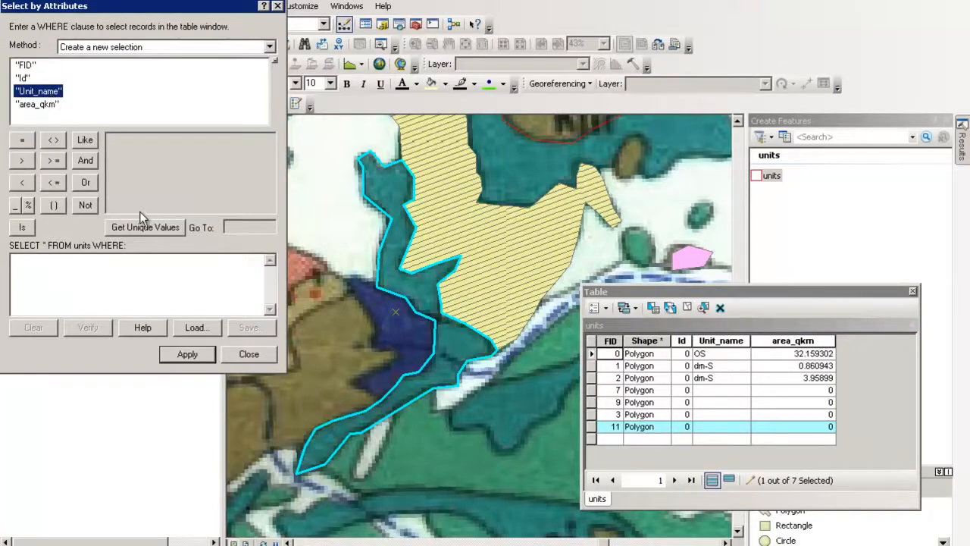
double_click(35, 91)
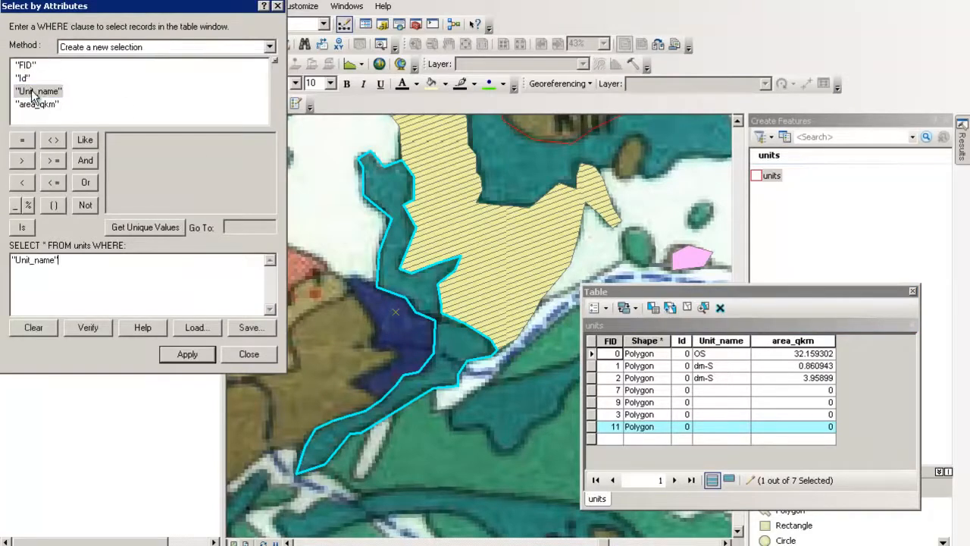
click(162, 226)
click(118, 153)
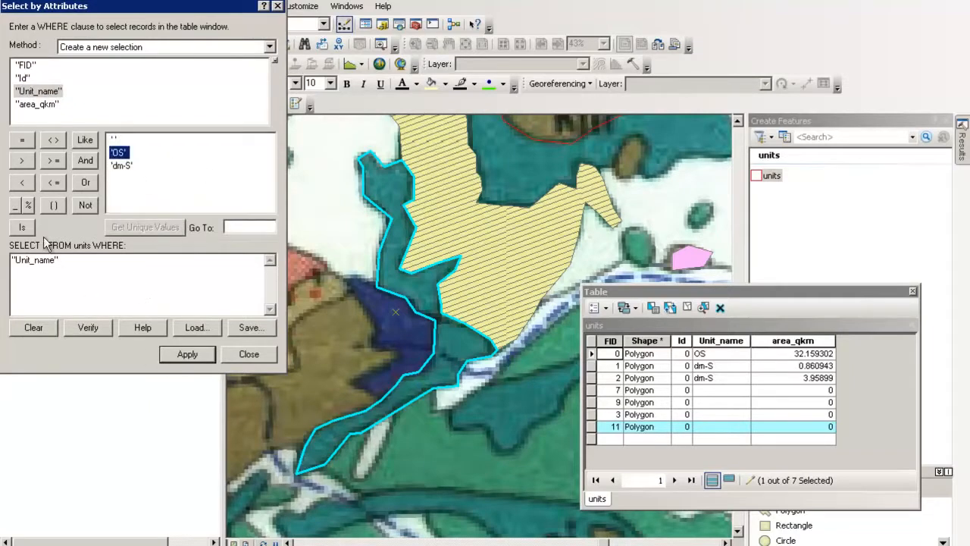
click(23, 141)
double_click(119, 152)
click(189, 355)
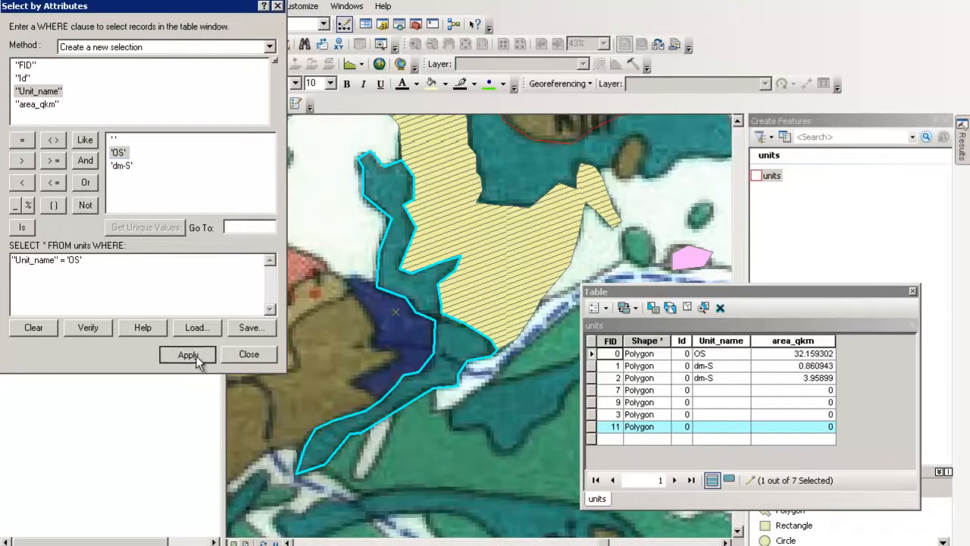
Step: Extend the selection expression to "Unit_name" = 'OS' OR "Unit_name" = 'dm-S', apply it, and close the query dialog and table
double_click(122, 166)
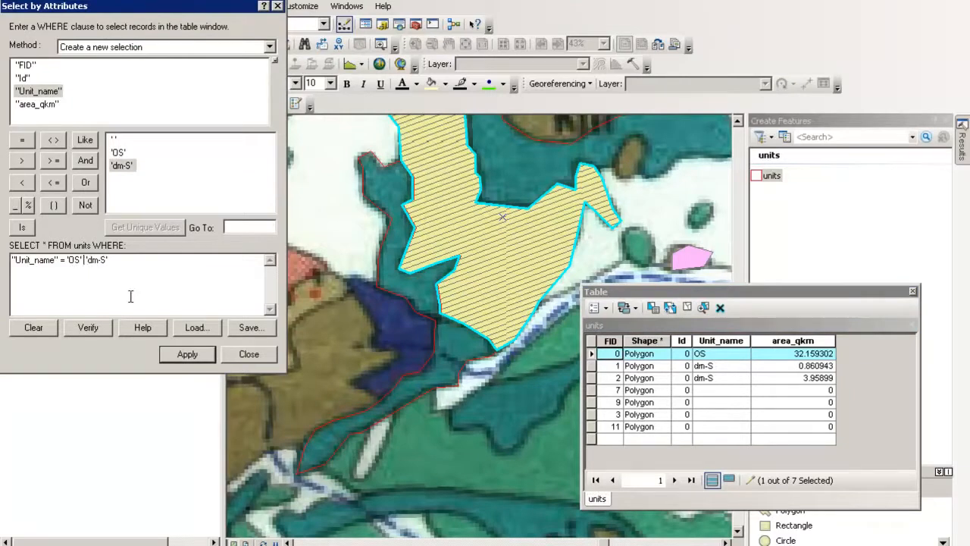
click(86, 182)
click(59, 92)
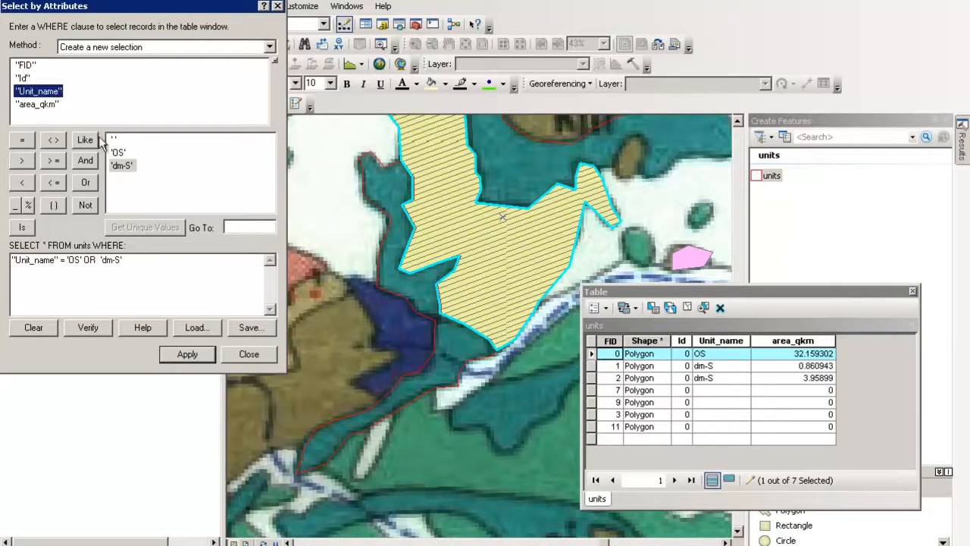
double_click(47, 98)
click(22, 139)
click(187, 354)
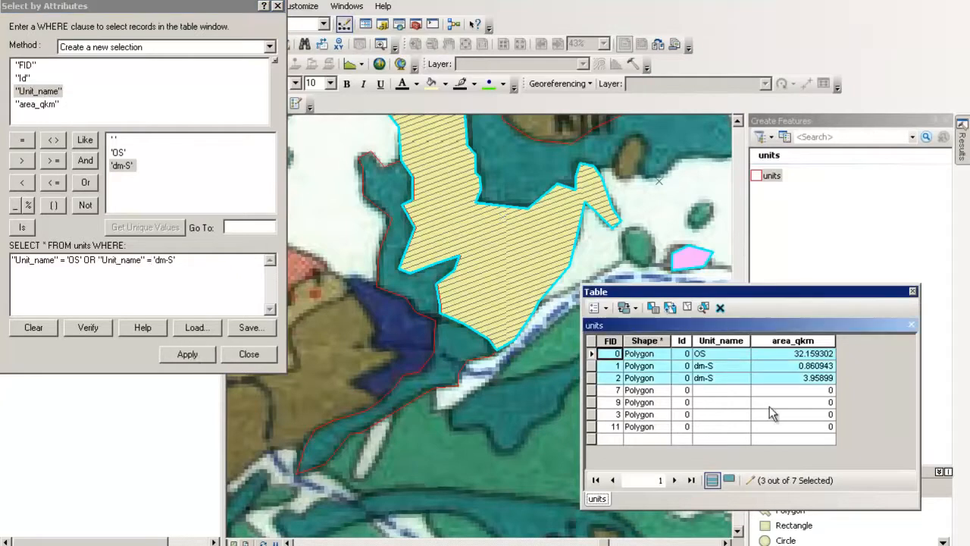
click(280, 7)
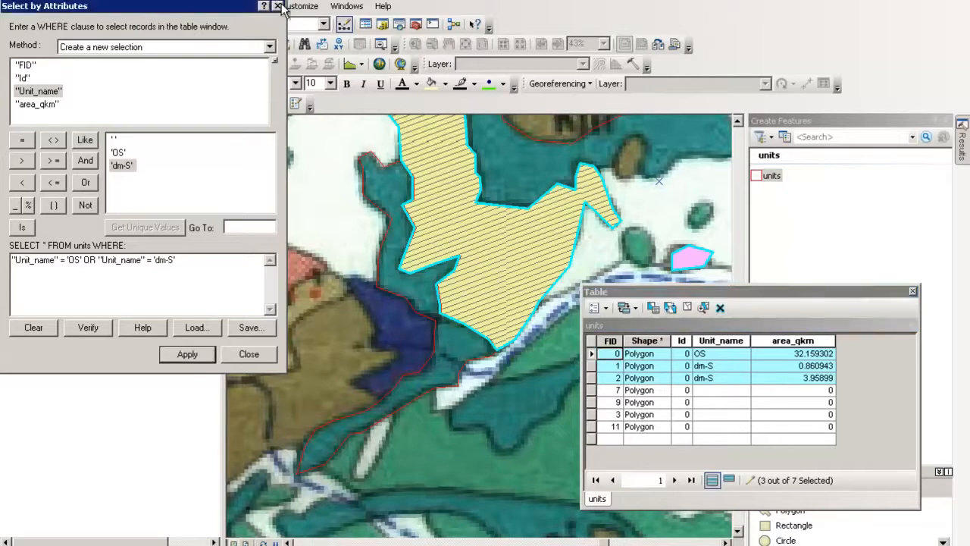
click(280, 7)
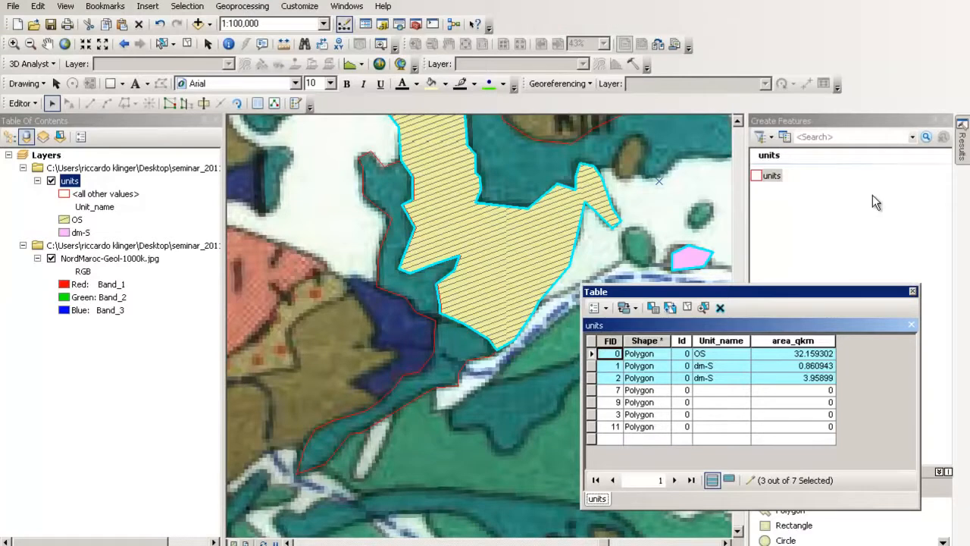
click(913, 291)
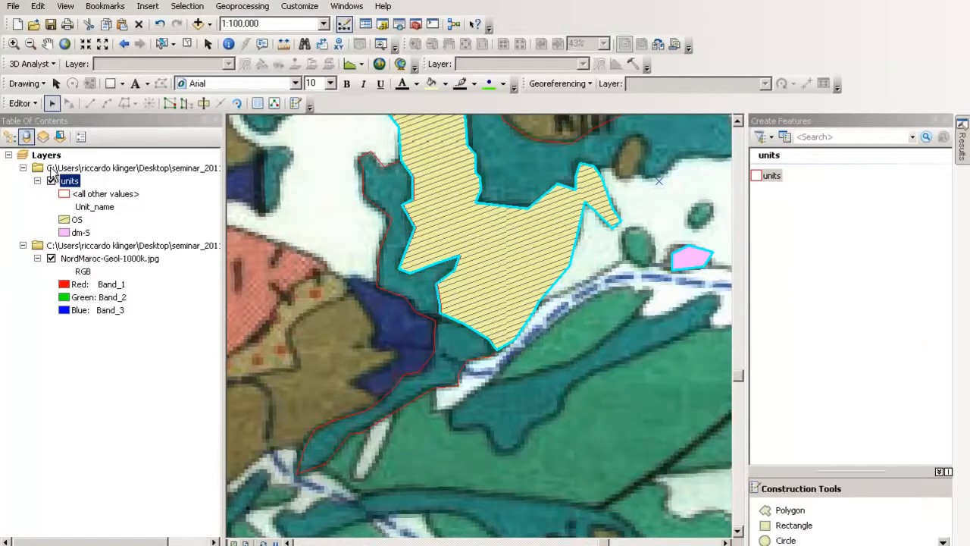
Step: Turn on labels for the units layer and set the label field to Unit_name
right_click(70, 181)
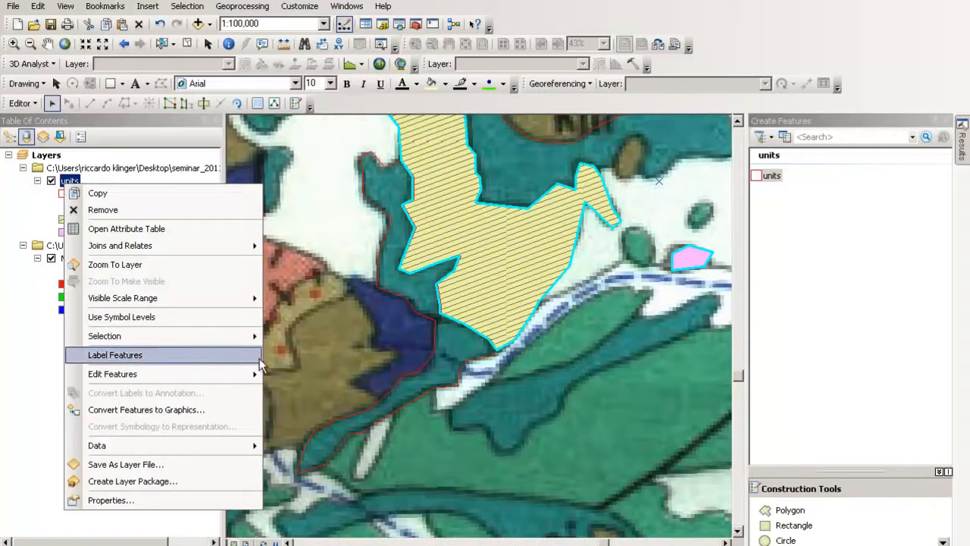
click(203, 356)
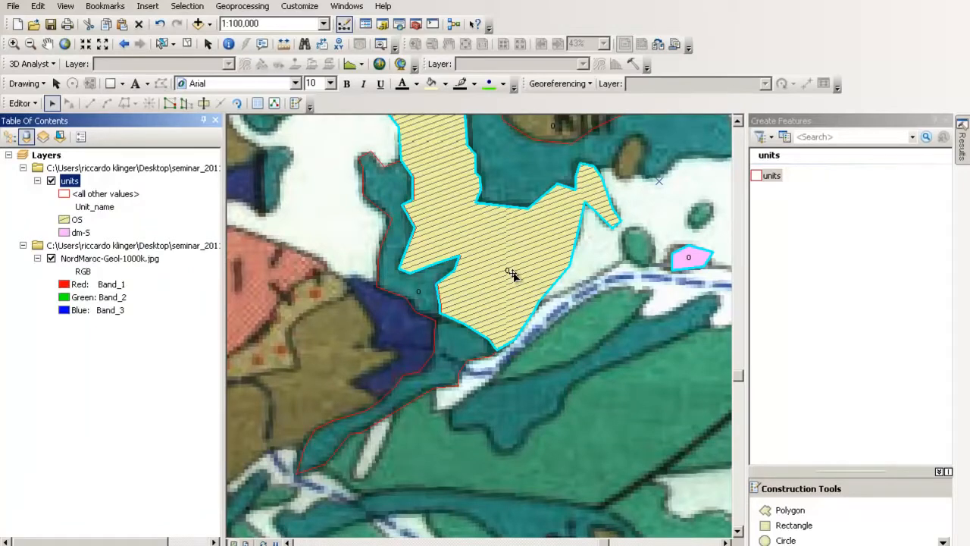
double_click(63, 184)
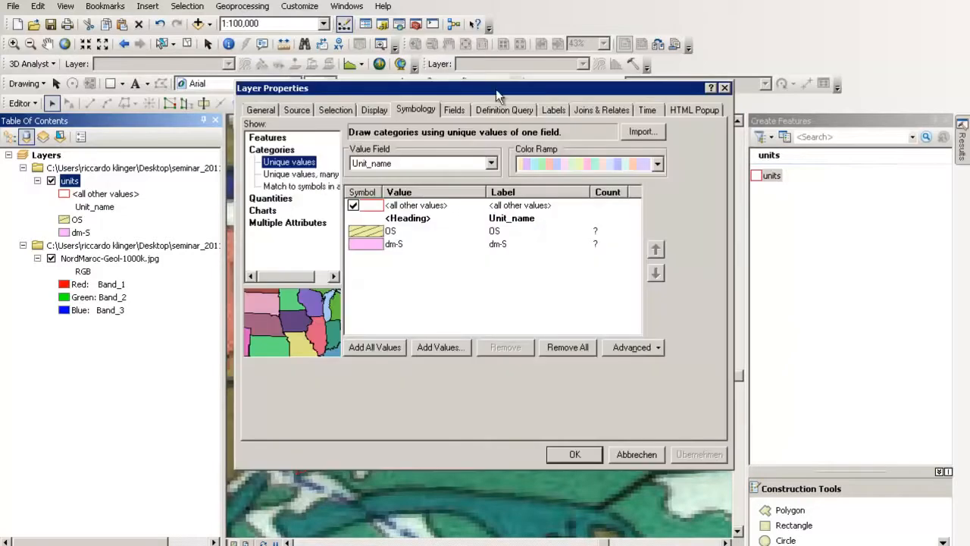
click(552, 107)
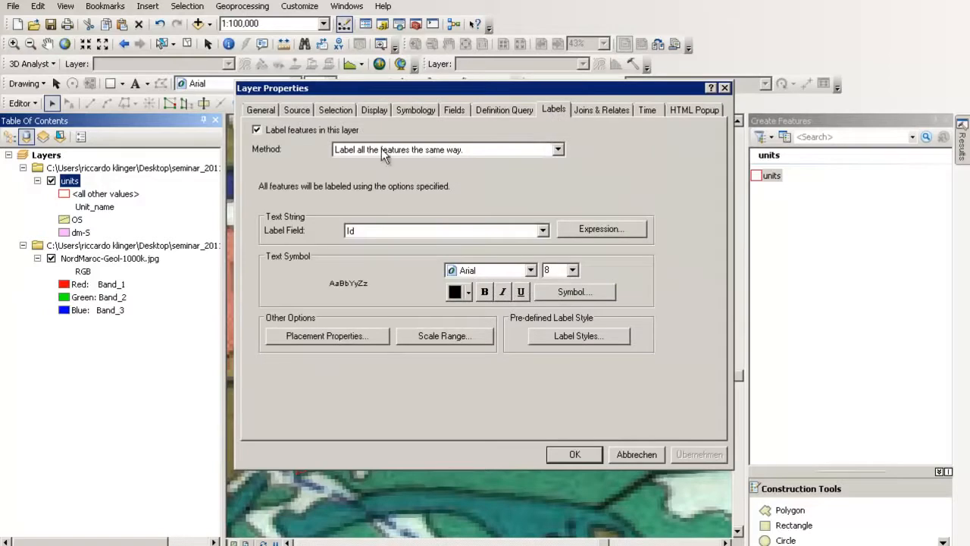
click(388, 230)
click(407, 268)
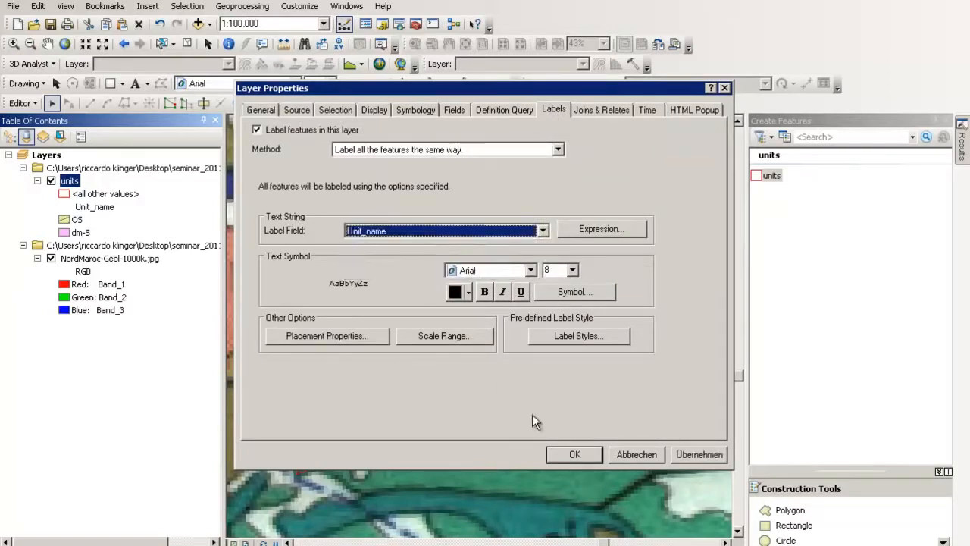
click(584, 454)
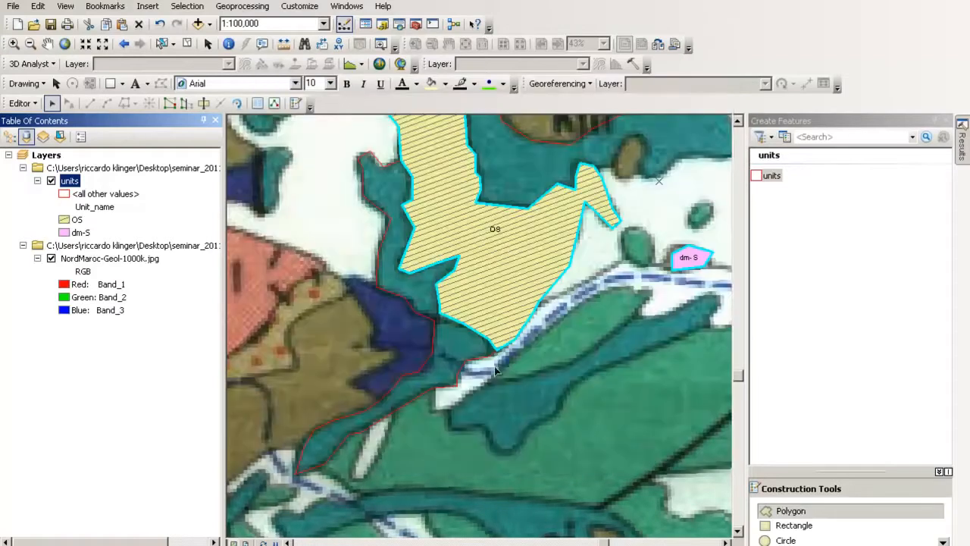